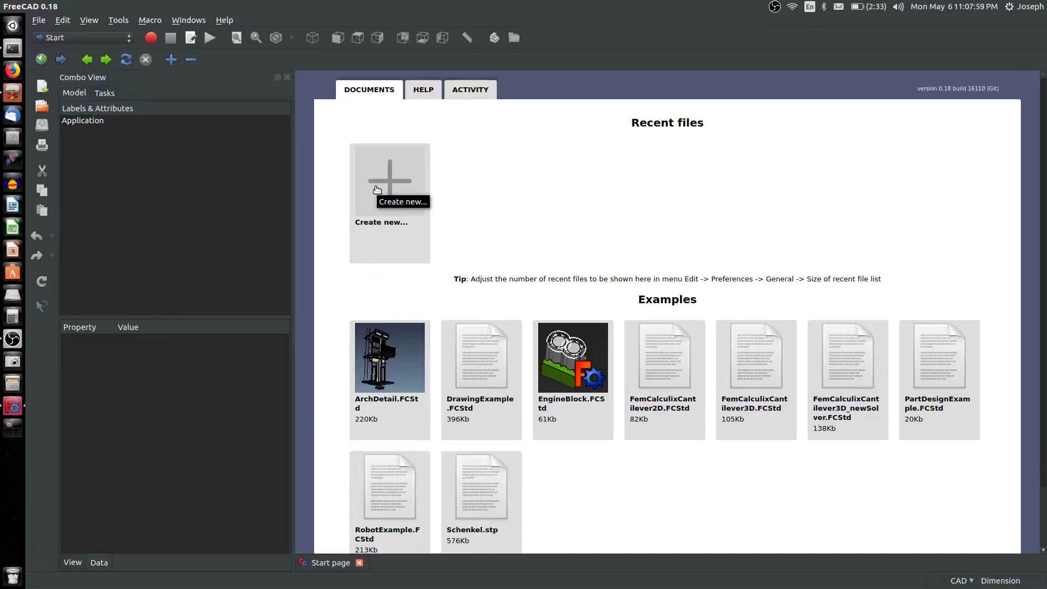
# Create a new empty document and switch to the Part Design workbench.
pyautogui.click(408, 184)
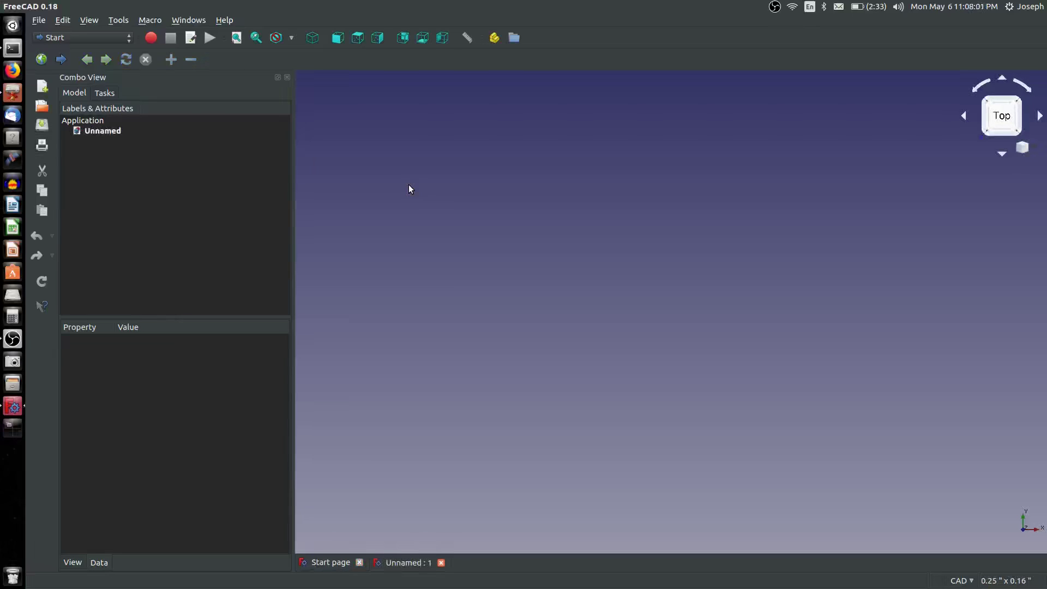
pyautogui.click(82, 37)
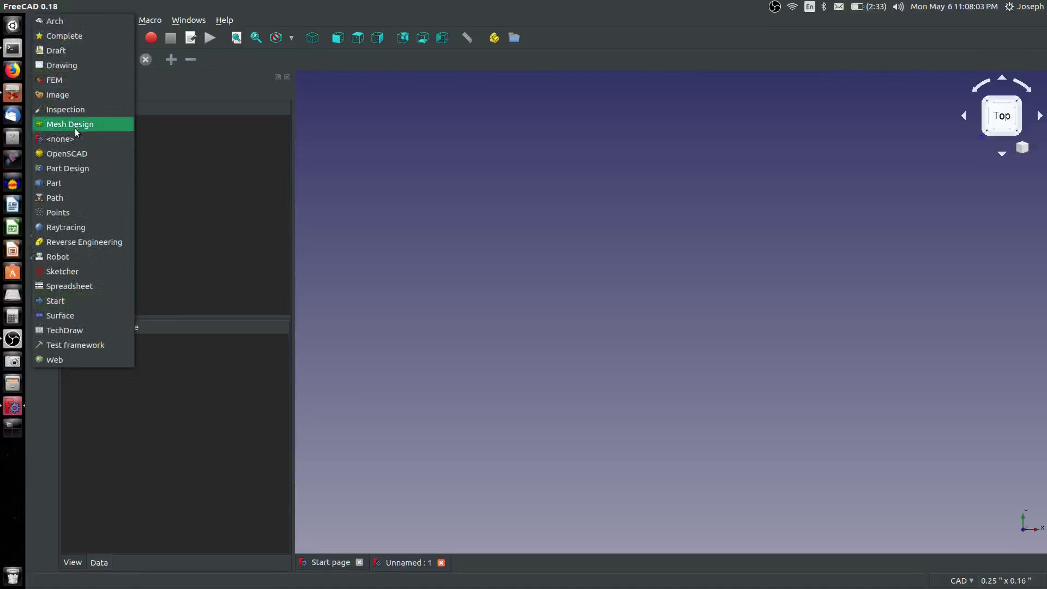
pyautogui.click(71, 168)
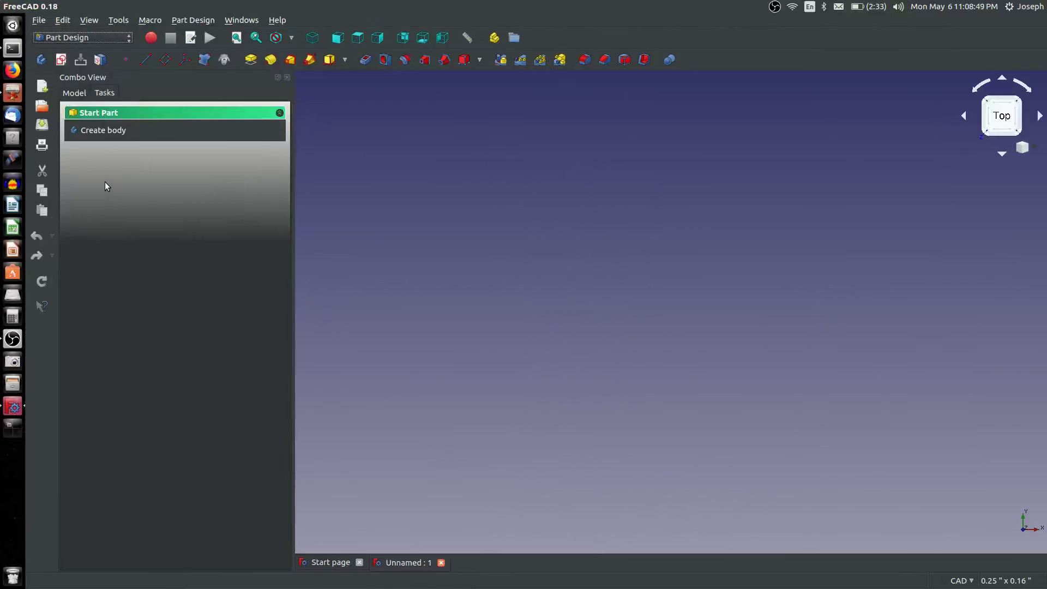
# Create a body and start a new sketch on the XY plane.
pyautogui.click(105, 131)
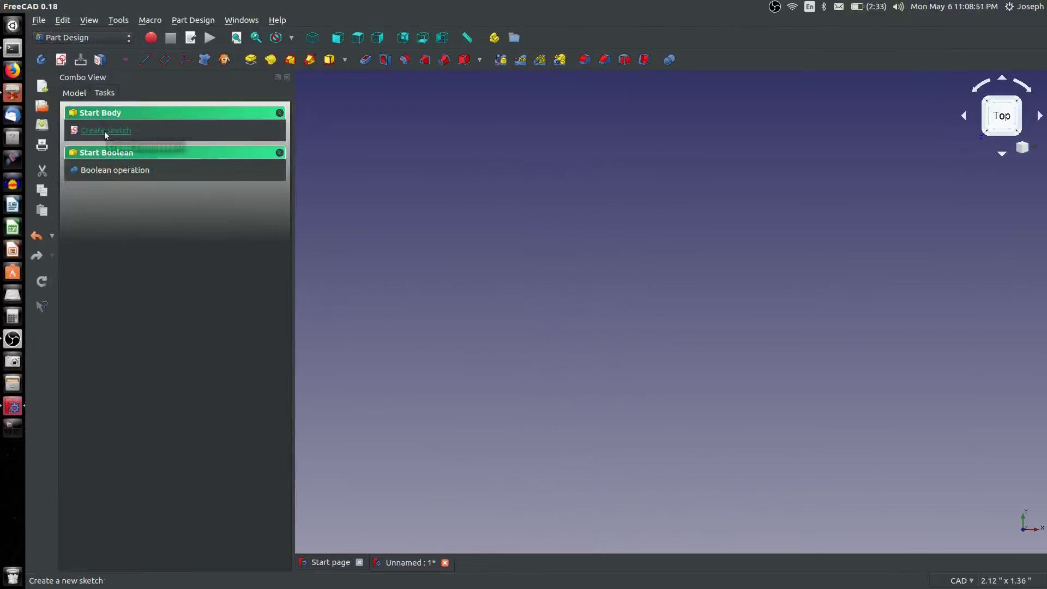
pyautogui.click(105, 131)
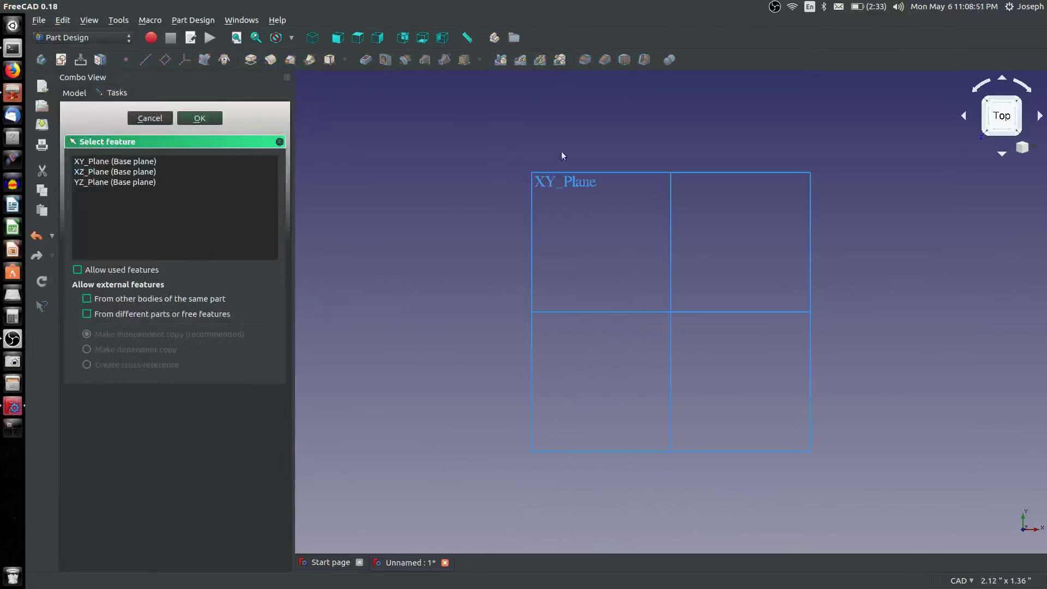
pyautogui.click(610, 173)
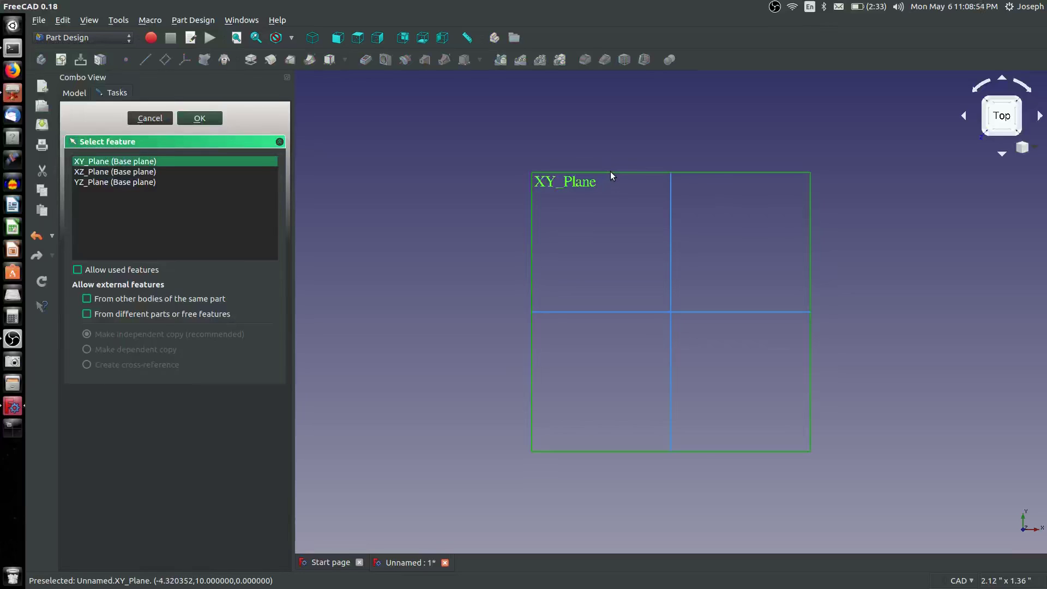
pyautogui.click(191, 114)
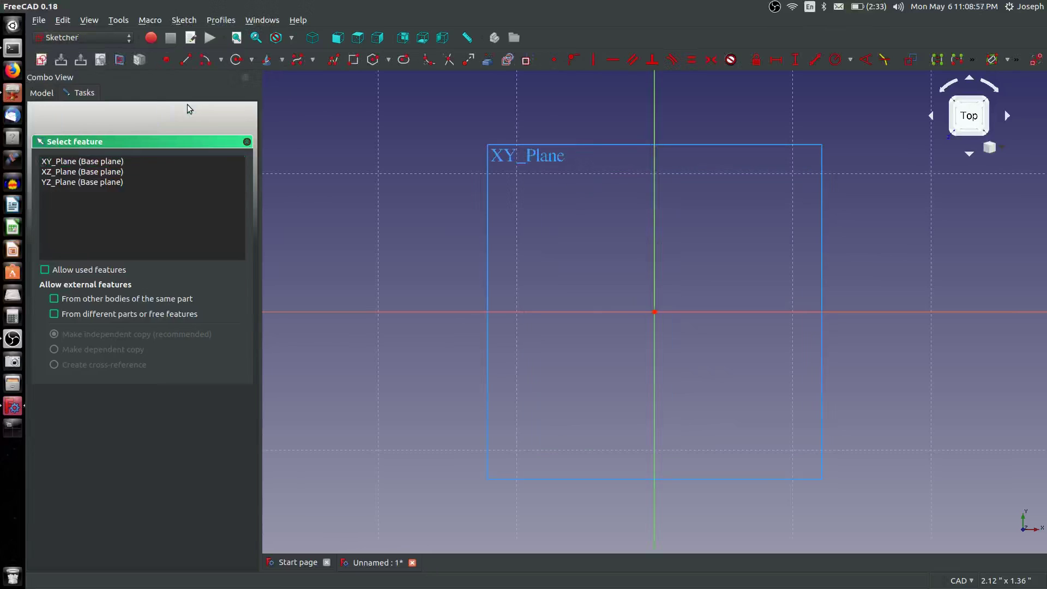
# Sketch a rectangle that encloses the origin, with its corners placed freehand.
pyautogui.click(228, 60)
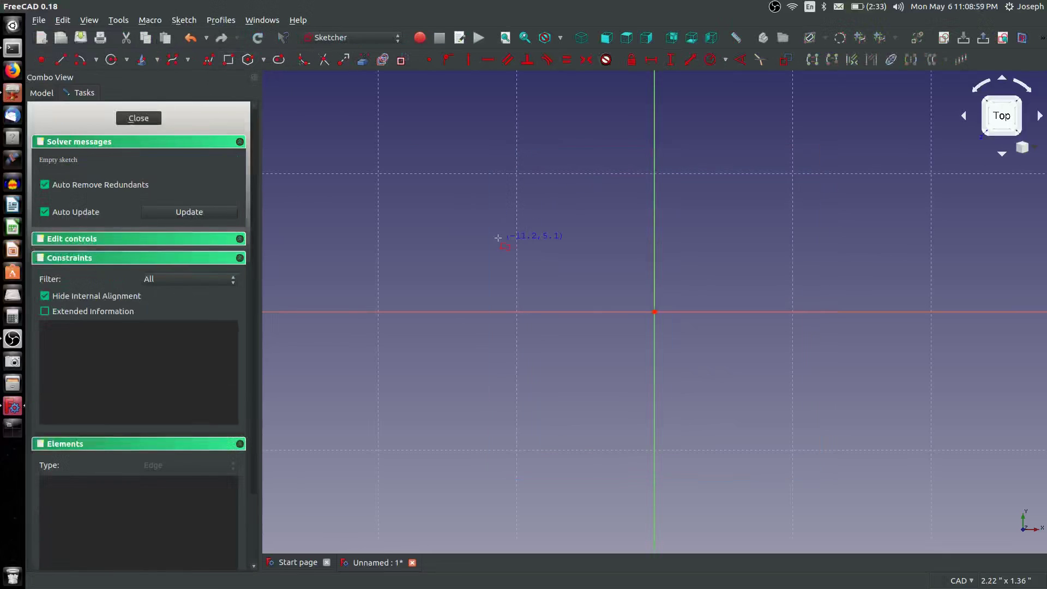
pyautogui.click(512, 238)
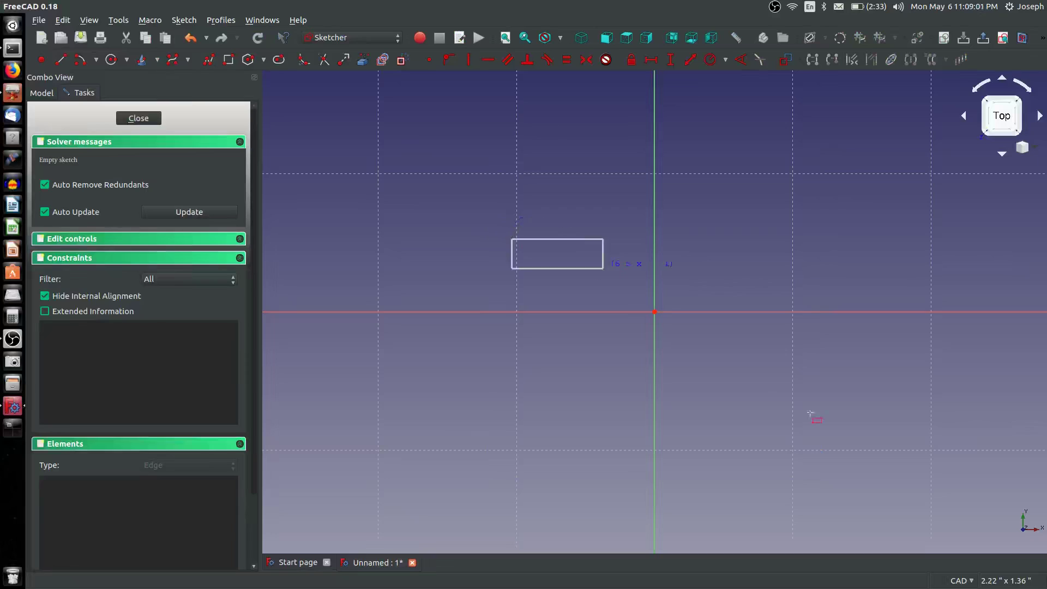
pyautogui.click(864, 477)
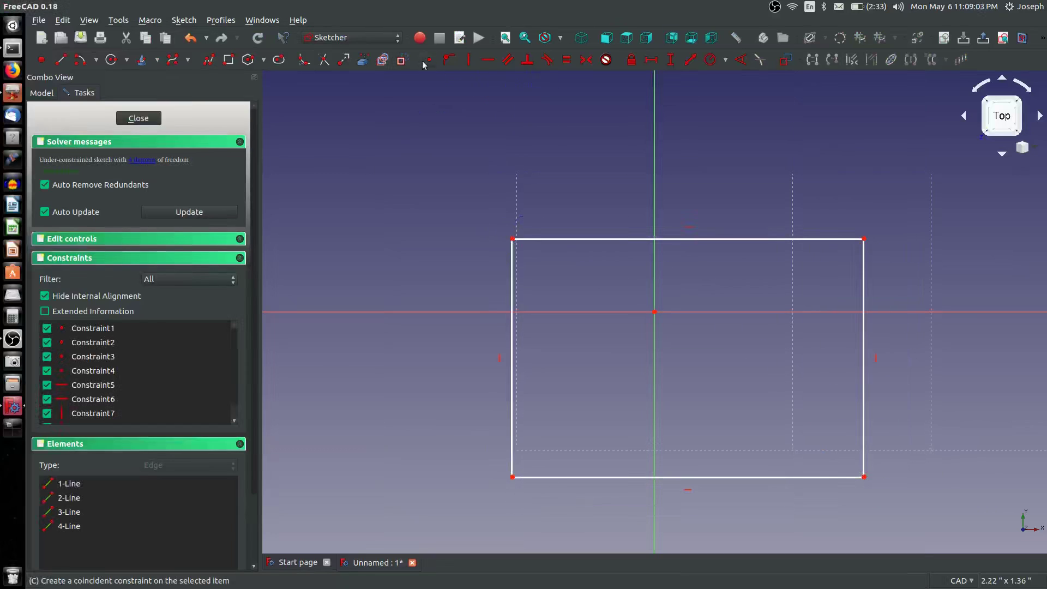
# Draw two construction lines, one from the rectangle's lower-left corner to the origin and one from the origin to its upper-right corner.
pyautogui.click(61, 59)
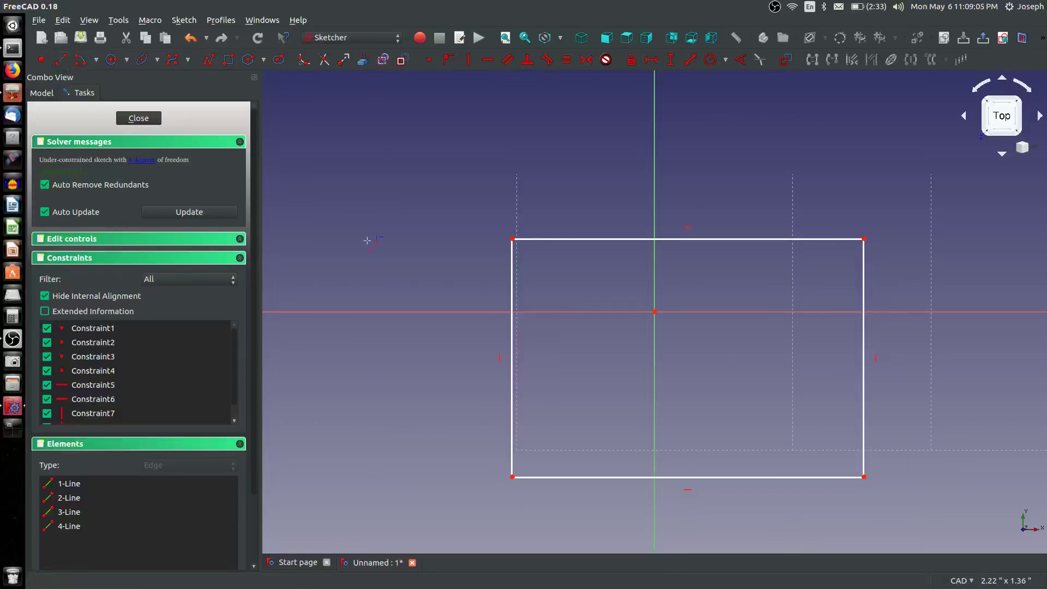
pyautogui.click(514, 477)
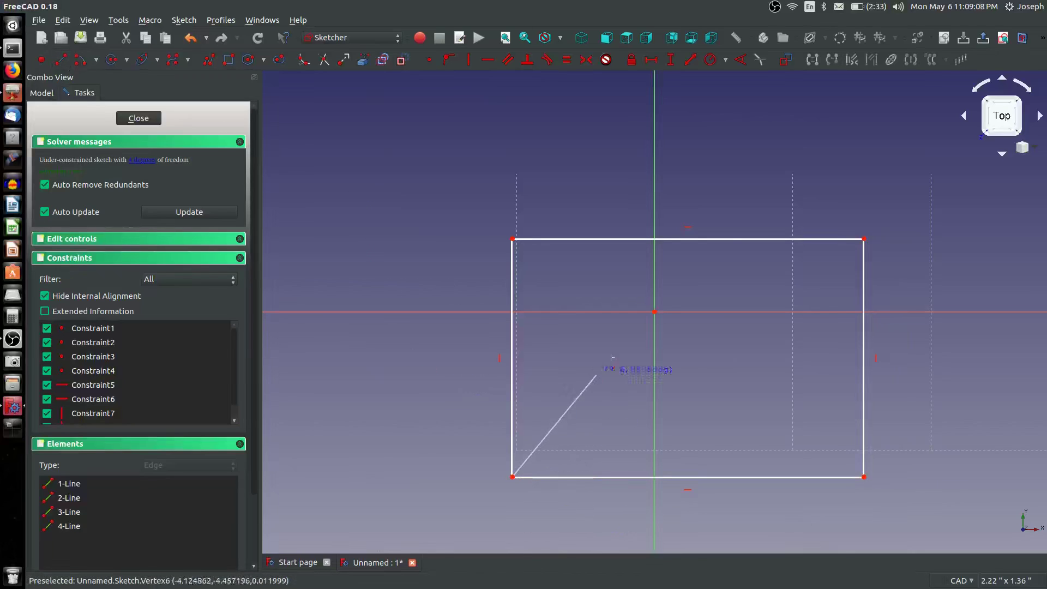
pyautogui.click(655, 312)
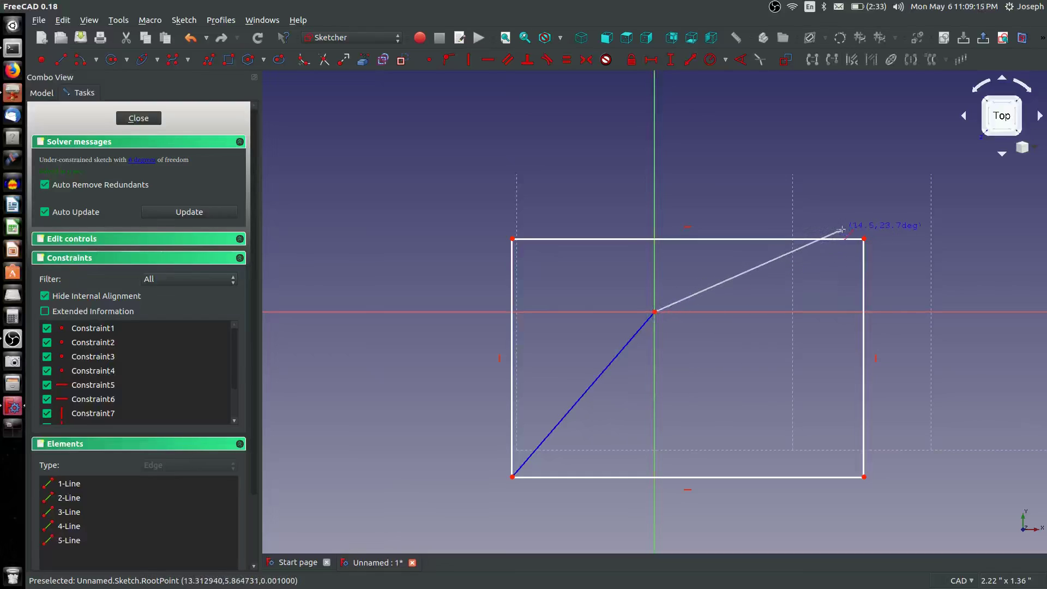
pyautogui.click(864, 239)
pyautogui.rightClick(864, 239)
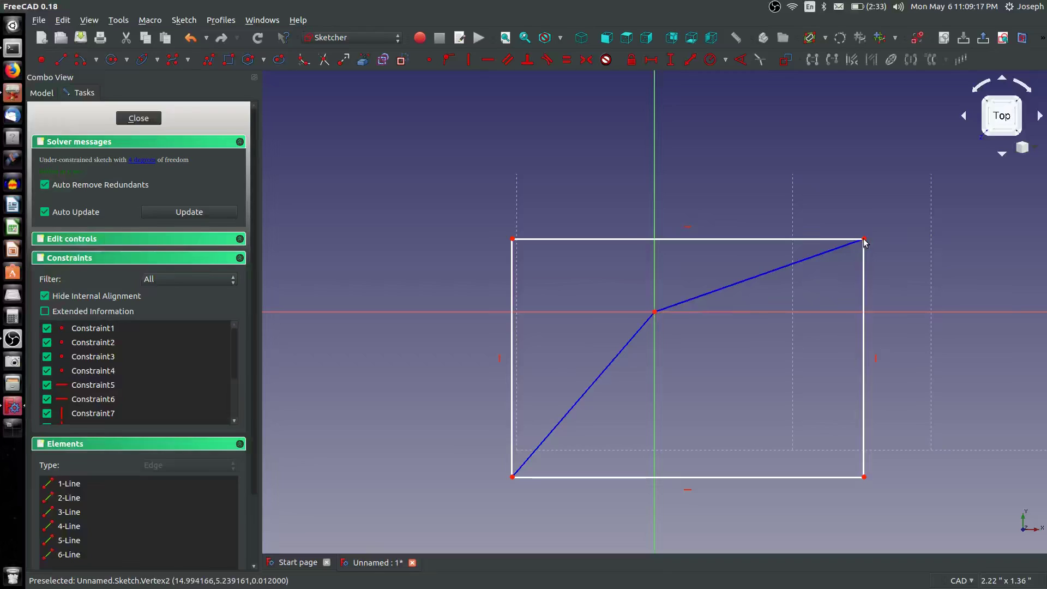
# Constrain the two construction lines to be equal in length and parallel so the rectangle is centred on the origin.
pyautogui.click(736, 284)
pyautogui.click(613, 360)
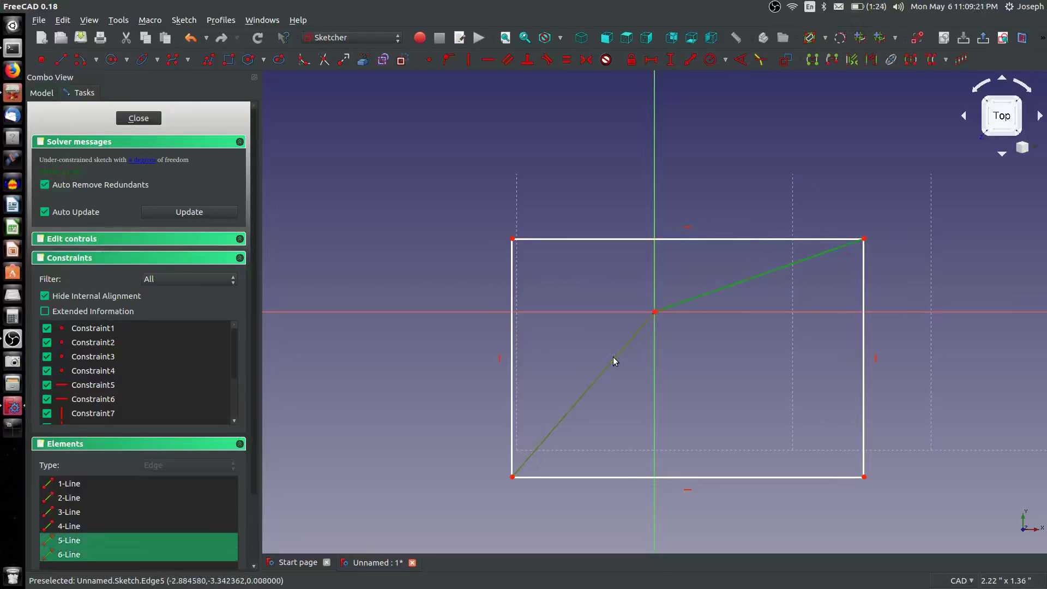
pyautogui.press('e')
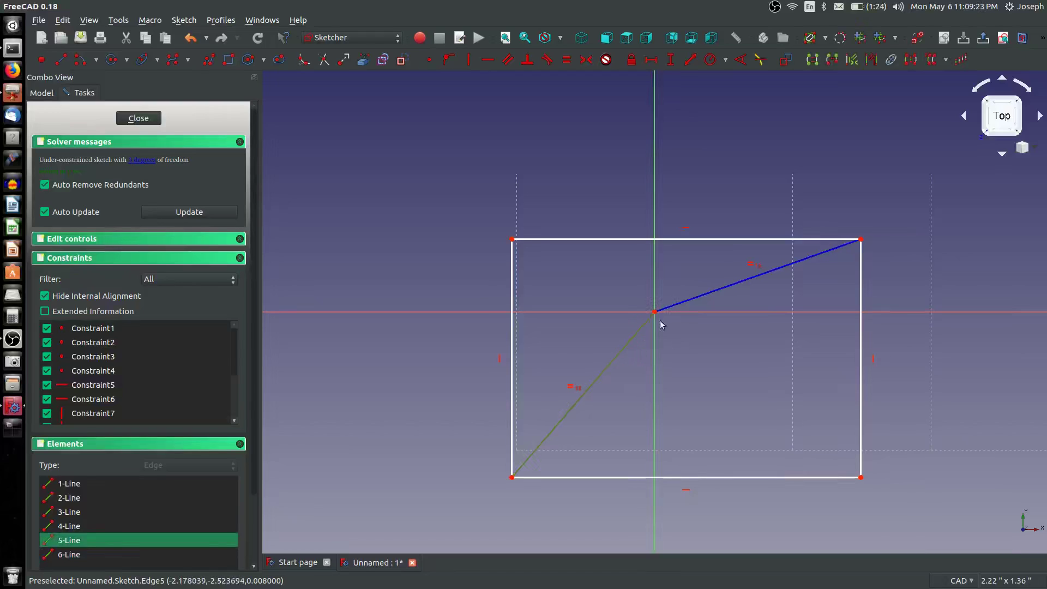
pyautogui.click(698, 297)
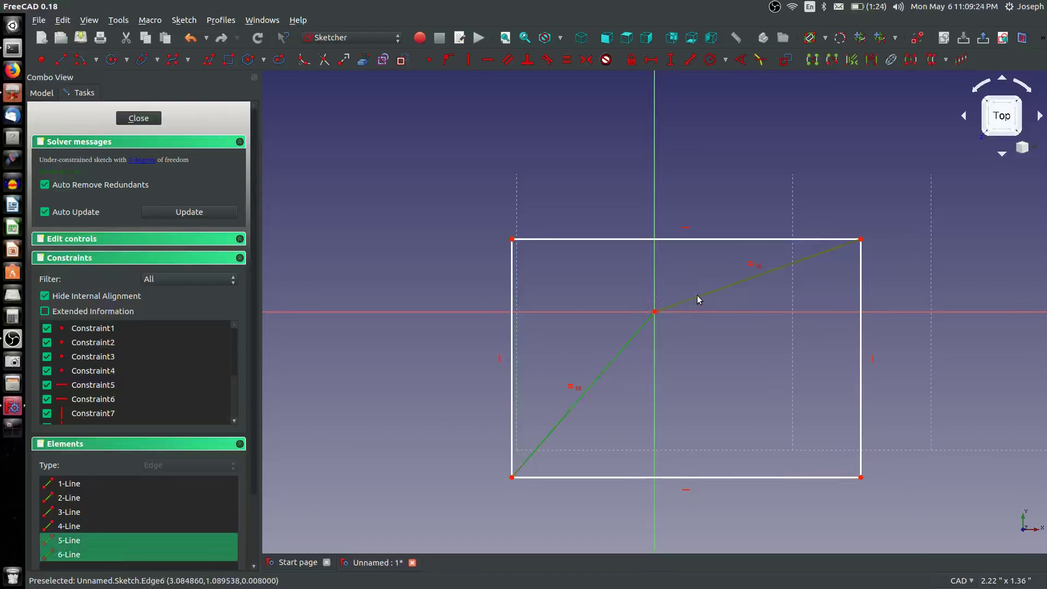
pyautogui.click(510, 63)
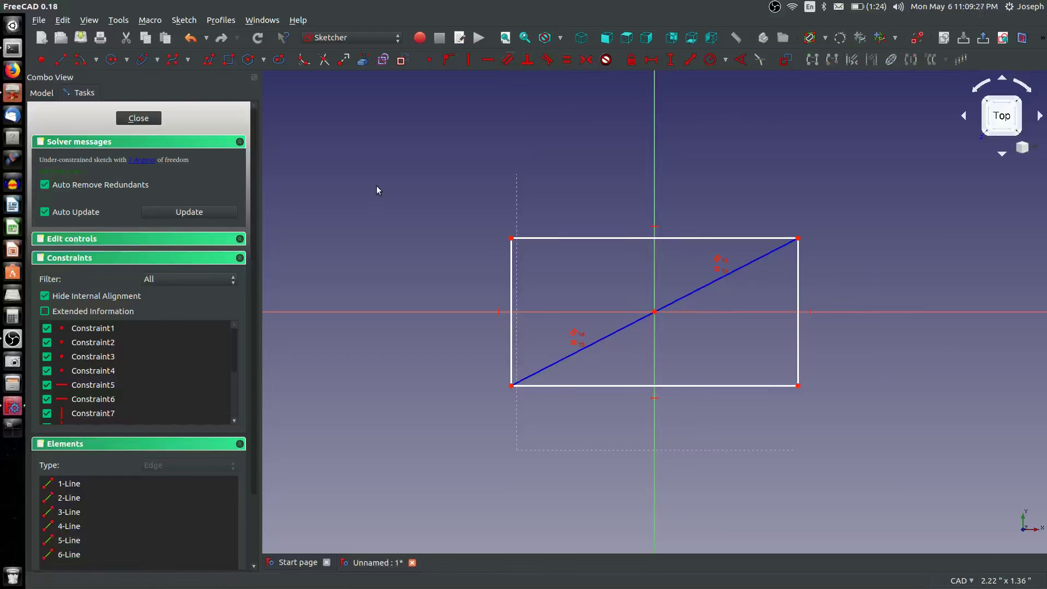
# Add a horizontal length constraint of 10 inches to the rectangle's upper edge.
pyautogui.press('l')
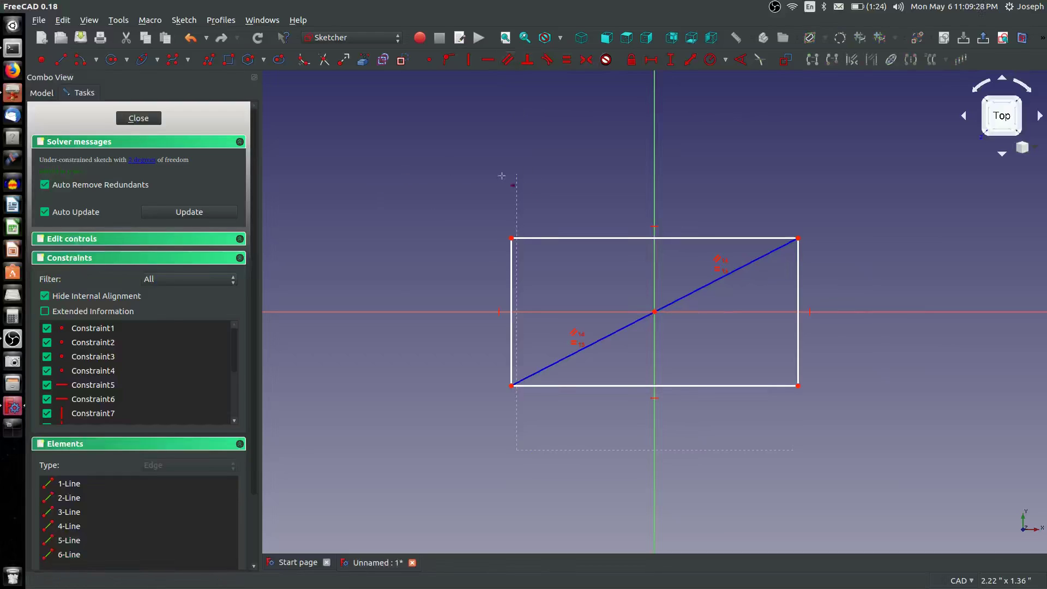
pyautogui.click(559, 237)
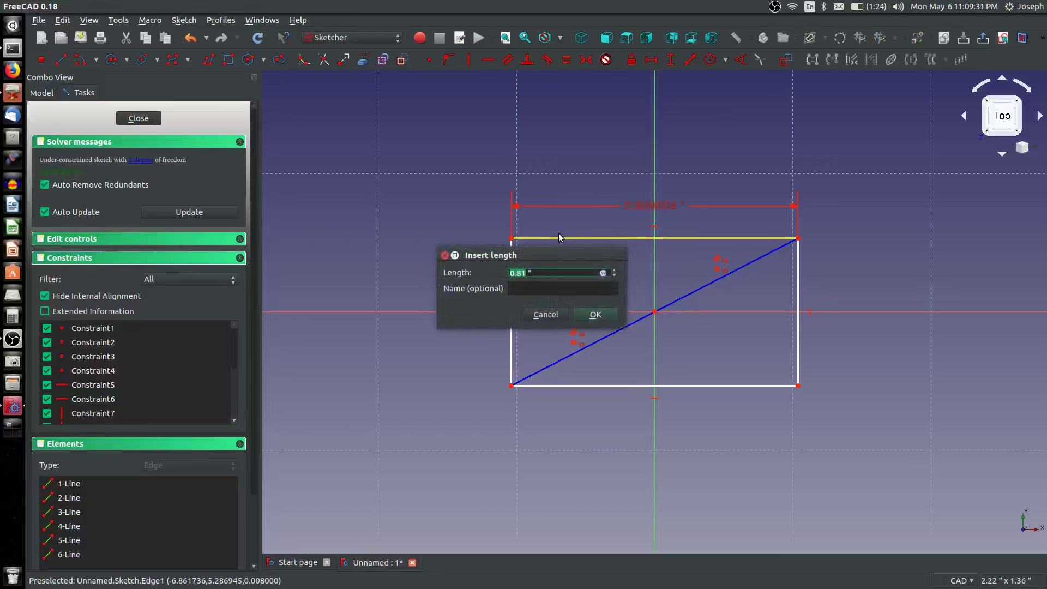
pyautogui.write('10')
pyautogui.press('Return')
# Constrain the rectangle's left edge to a vertical length of 3.33 inches and close the sketch.
pyautogui.scroll(-20, 543, 235)
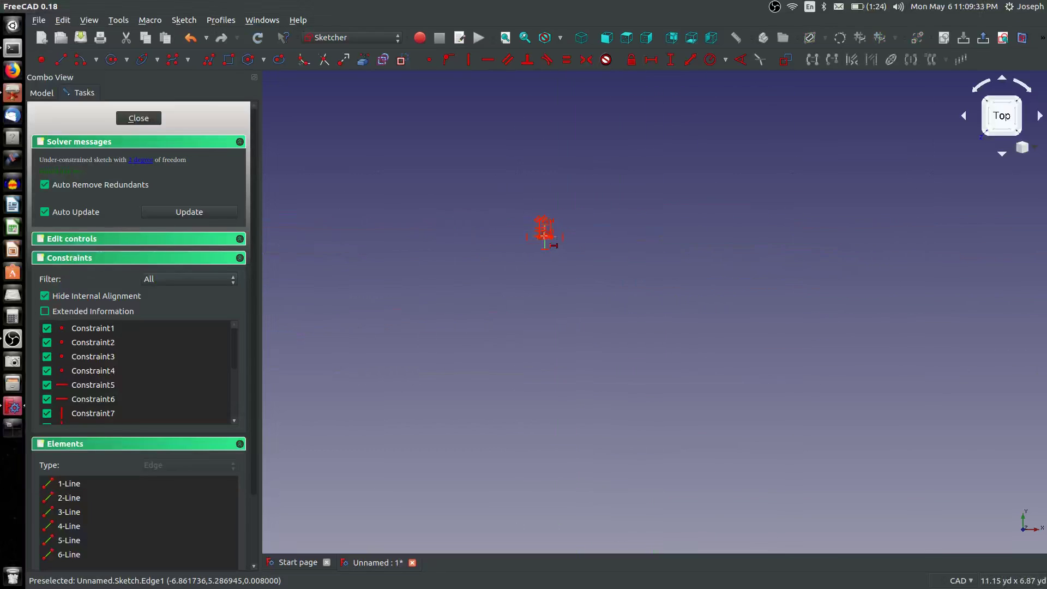
pyautogui.scroll(20, 543, 236)
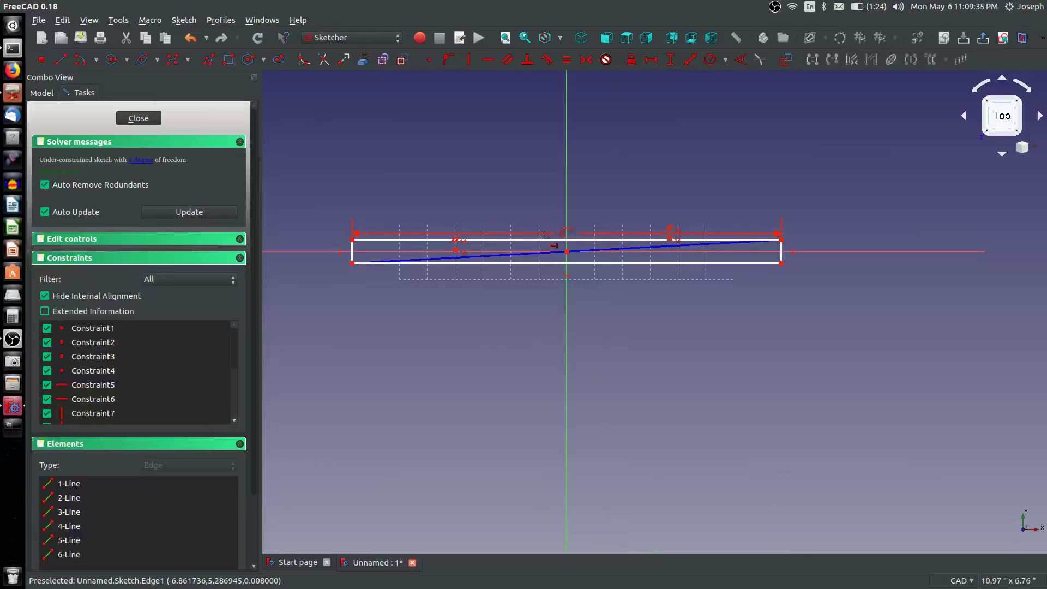
pyautogui.press('i')
pyautogui.click(352, 251)
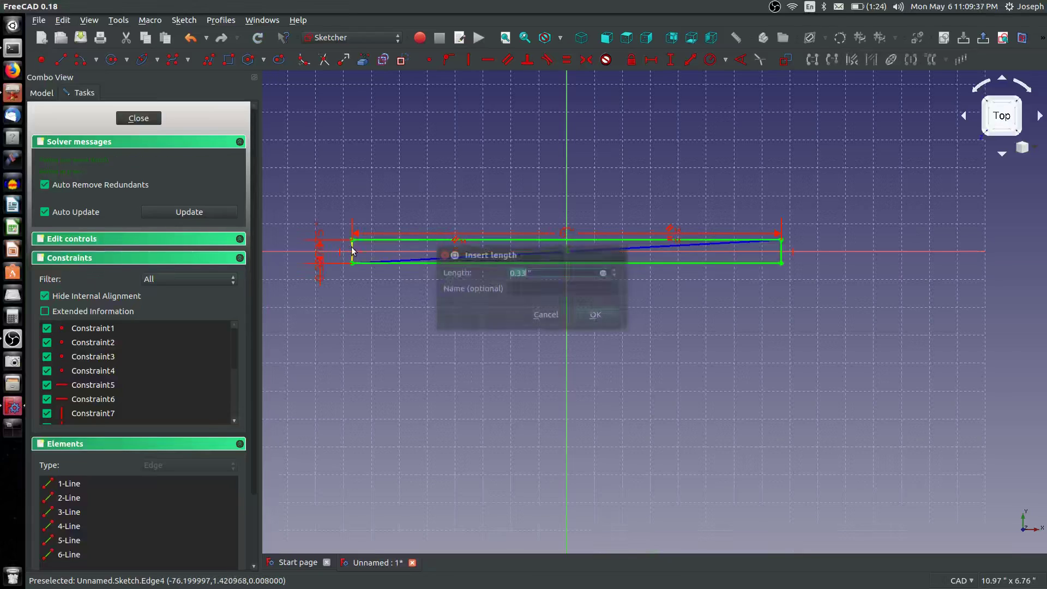
pyautogui.write('3.33')
pyautogui.press('Return')
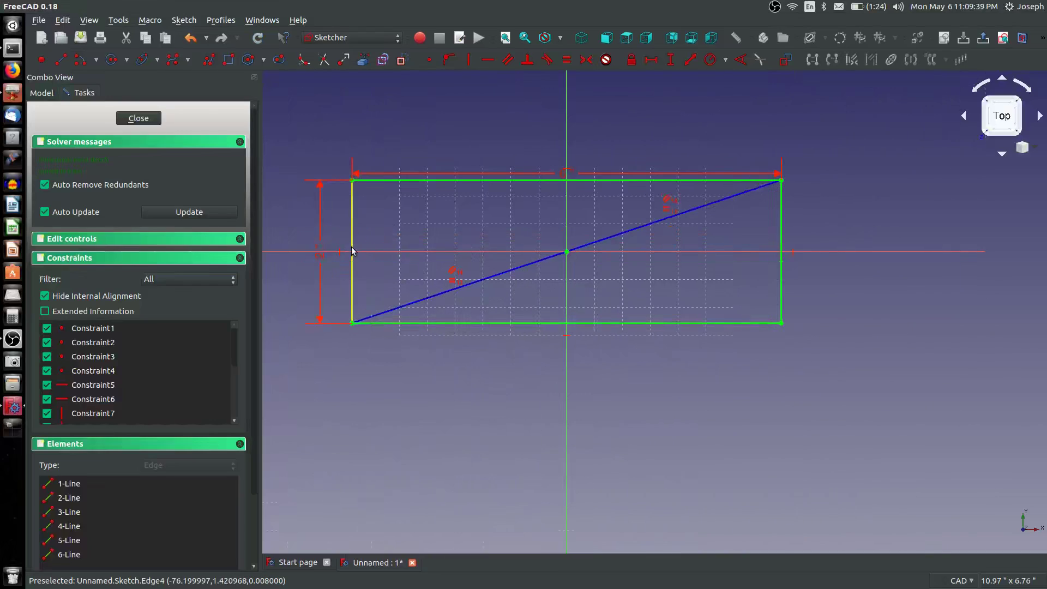
pyautogui.click(131, 118)
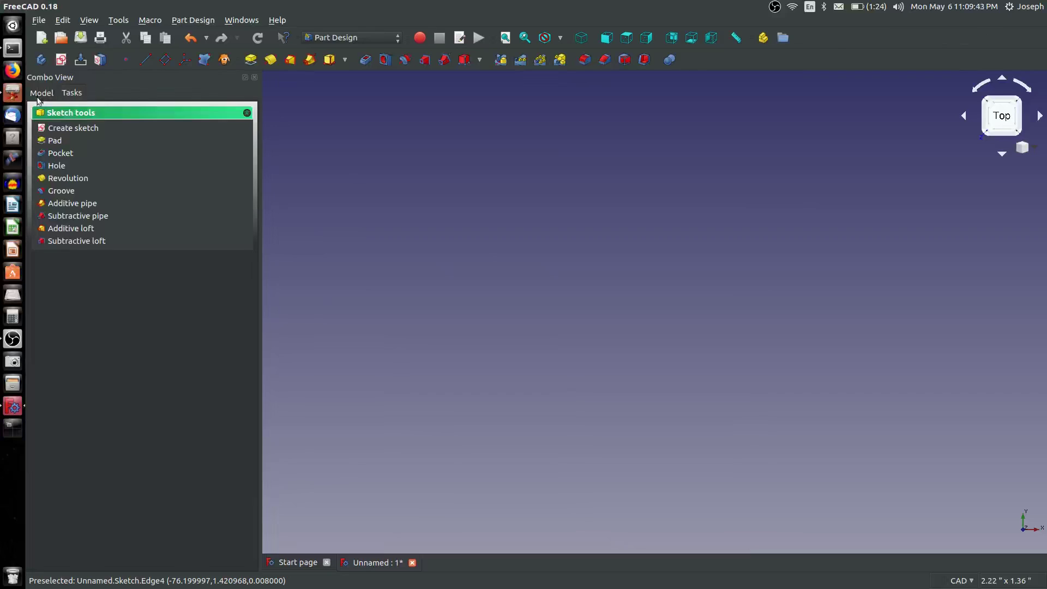
# Pad the rectangle sketch by 0.125 inches in the reversed direction.
pyautogui.click(54, 141)
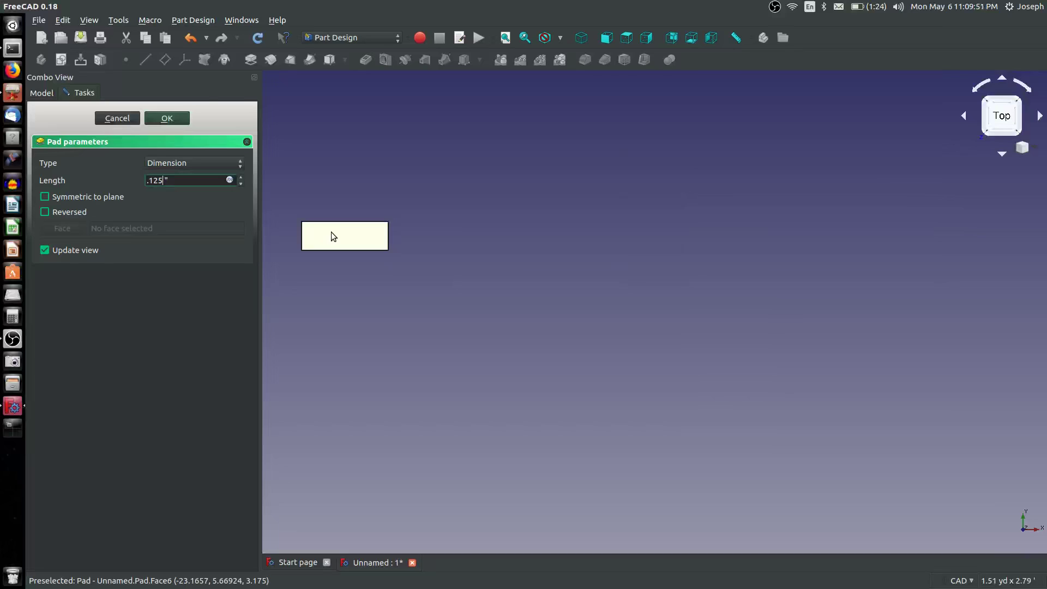
pyautogui.scroll(-5, 302, 238)
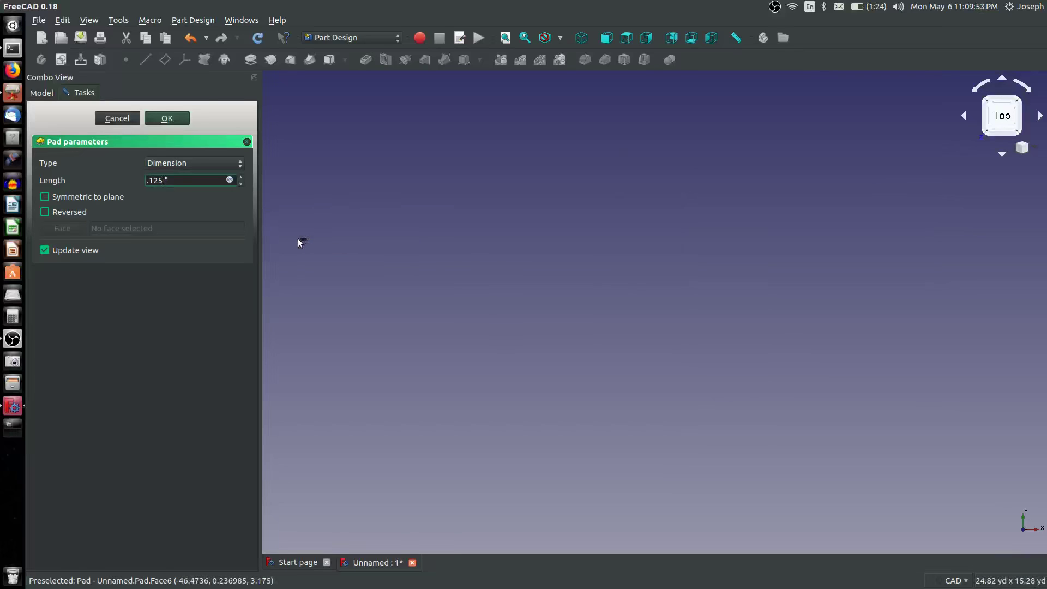
pyautogui.scroll(5, 286, 238)
pyautogui.scroll(4, 529, 248)
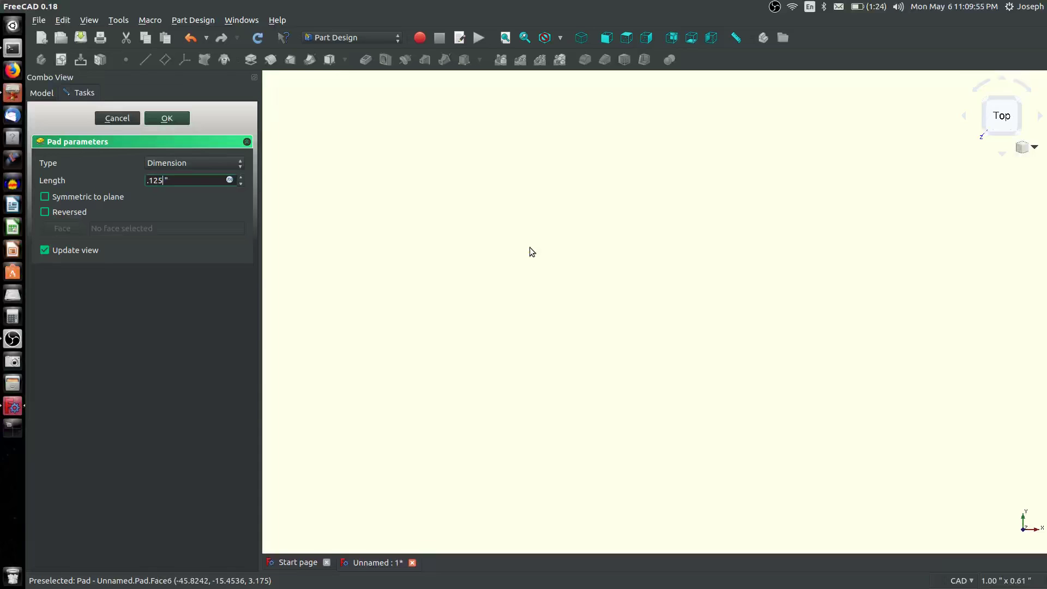
pyautogui.scroll(-5, 529, 247)
pyautogui.scroll(5, 529, 247)
pyautogui.scroll(-3, 529, 247)
pyautogui.click(45, 212)
pyautogui.click(167, 119)
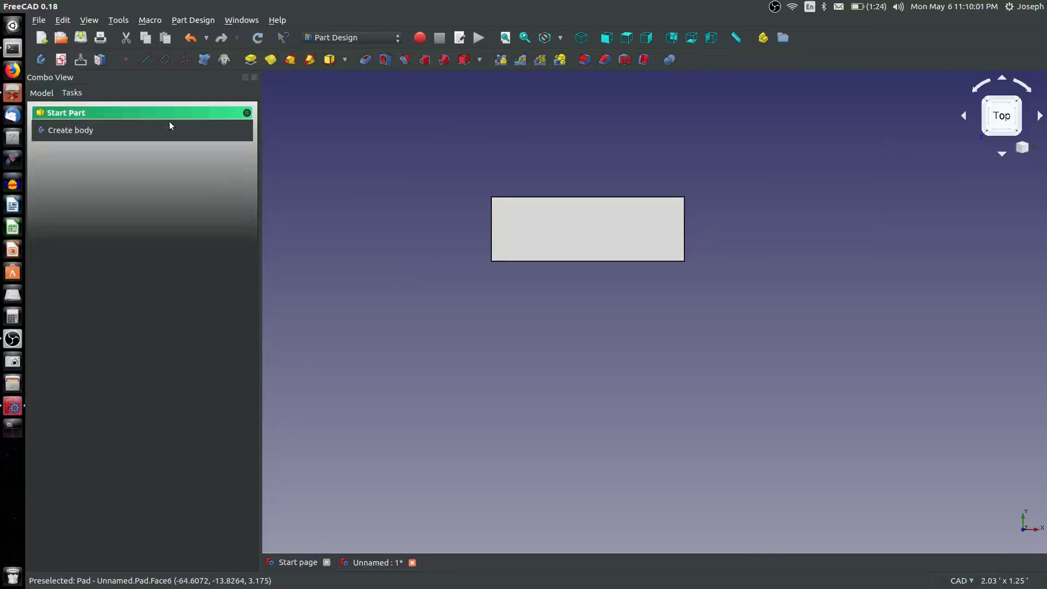
pyautogui.scroll(6, 618, 224)
pyautogui.scroll(4, 617, 224)
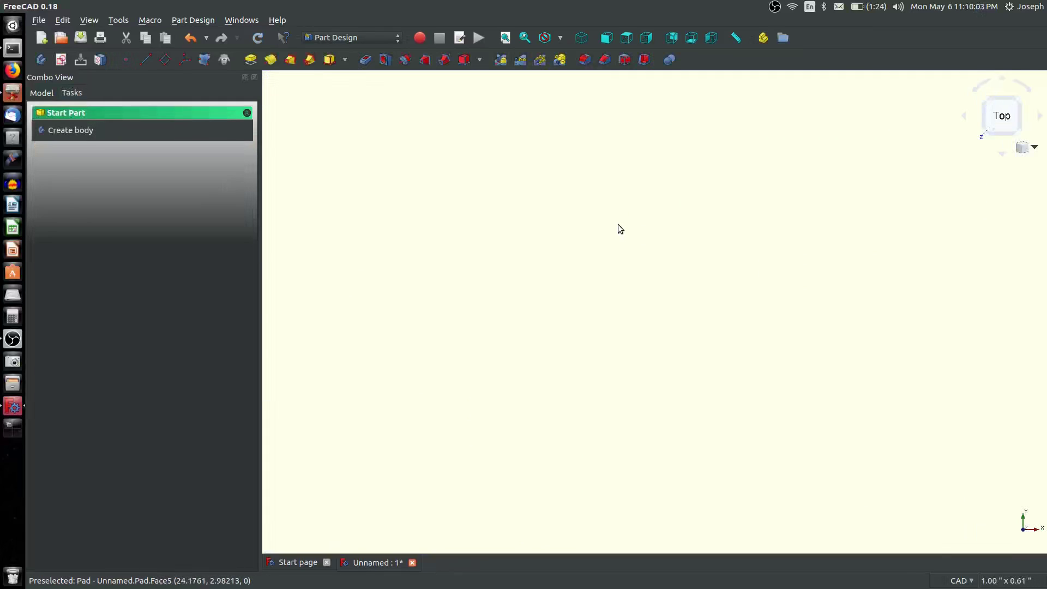
pyautogui.scroll(-10, 617, 224)
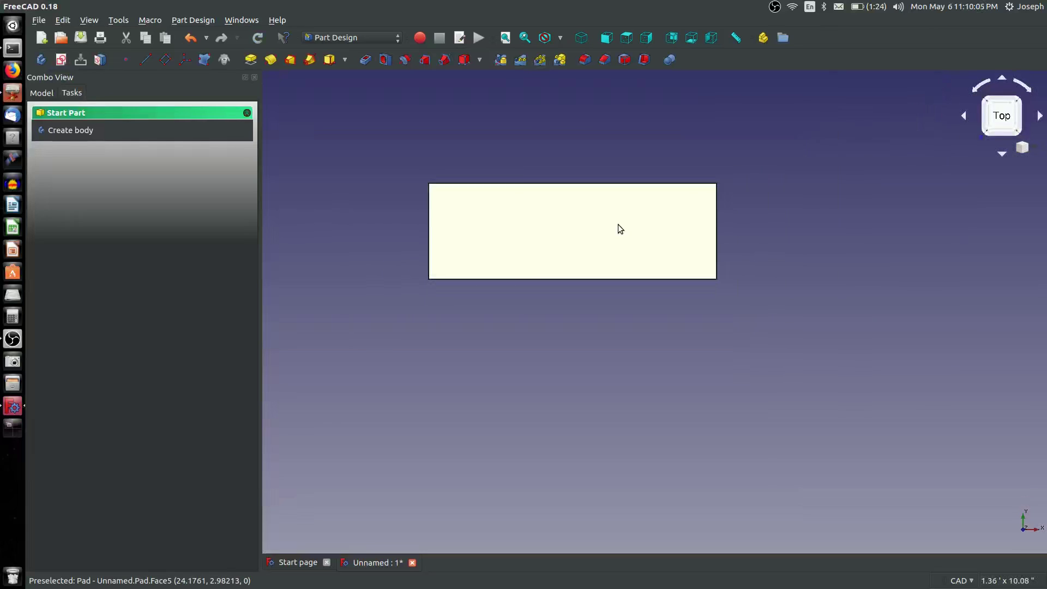
pyautogui.scroll(2, 527, 173)
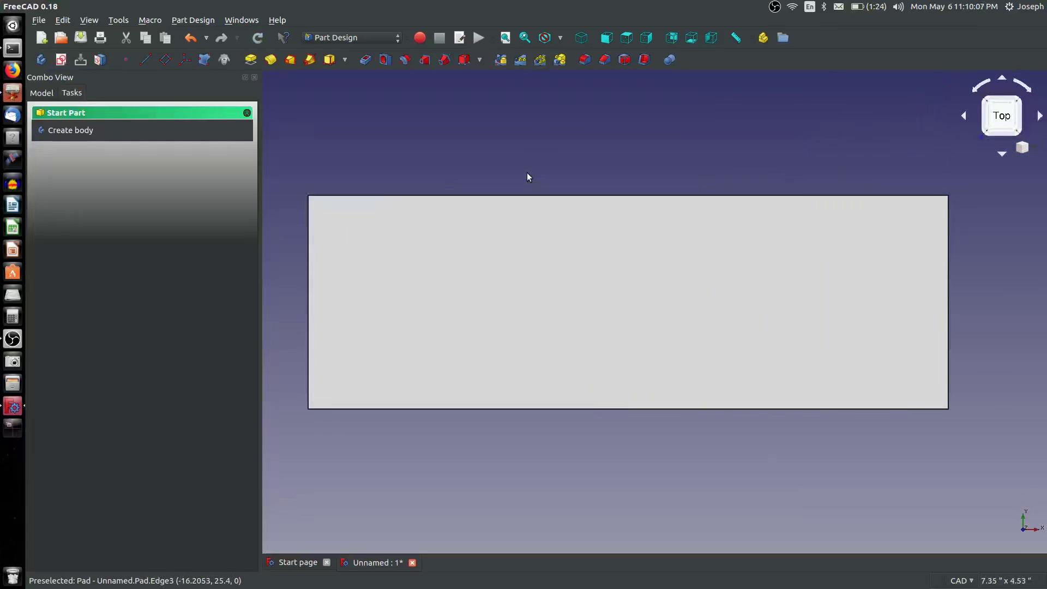
pyautogui.scroll(-3, 527, 172)
pyautogui.scroll(4, 527, 172)
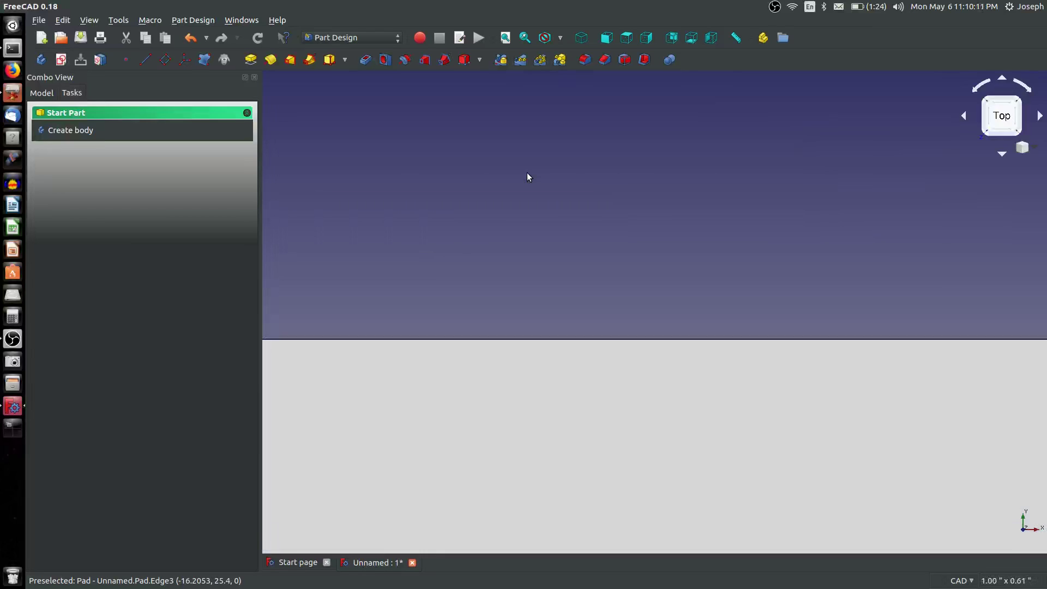
# Switch from the Part Design workbench to the Draft workbench.
pyautogui.click(510, 38)
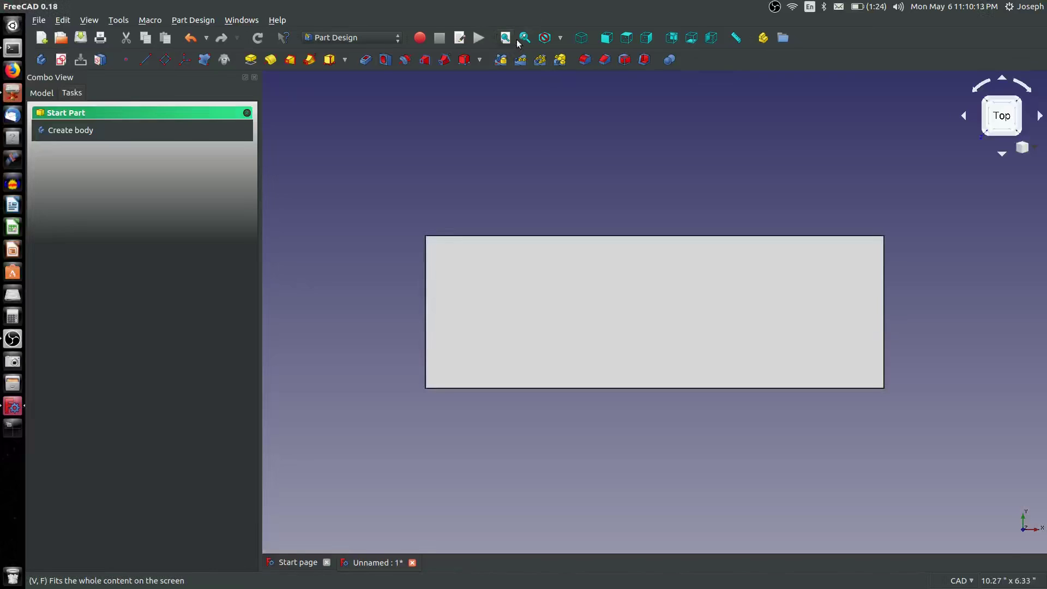
pyautogui.click(362, 37)
pyautogui.click(360, 45)
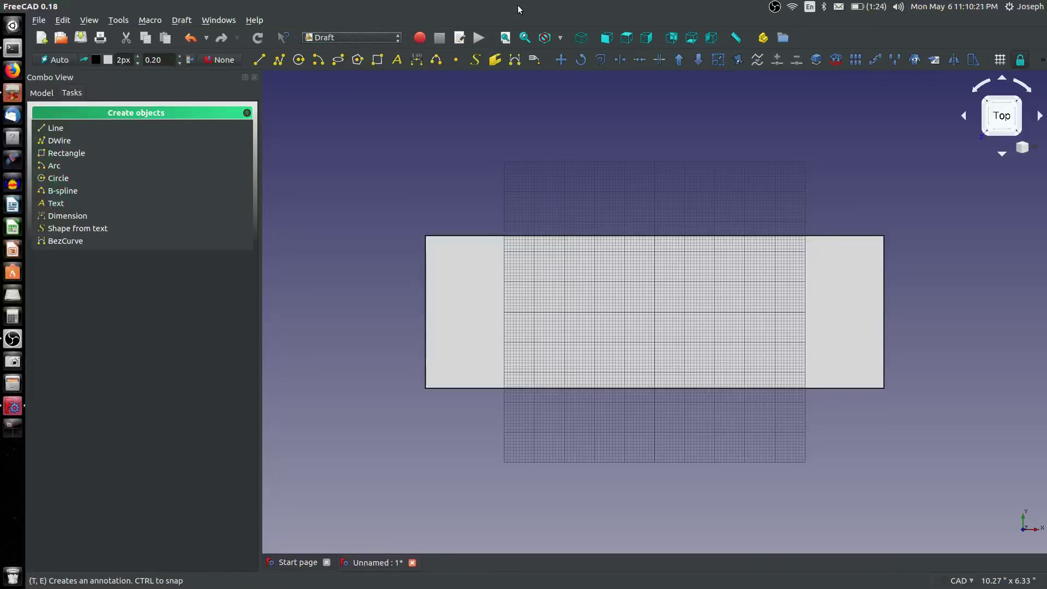
# Start a ShapeString and load BodoniFLF-Bold.ttf from the Downloads folder as its font file.
pyautogui.click(473, 57)
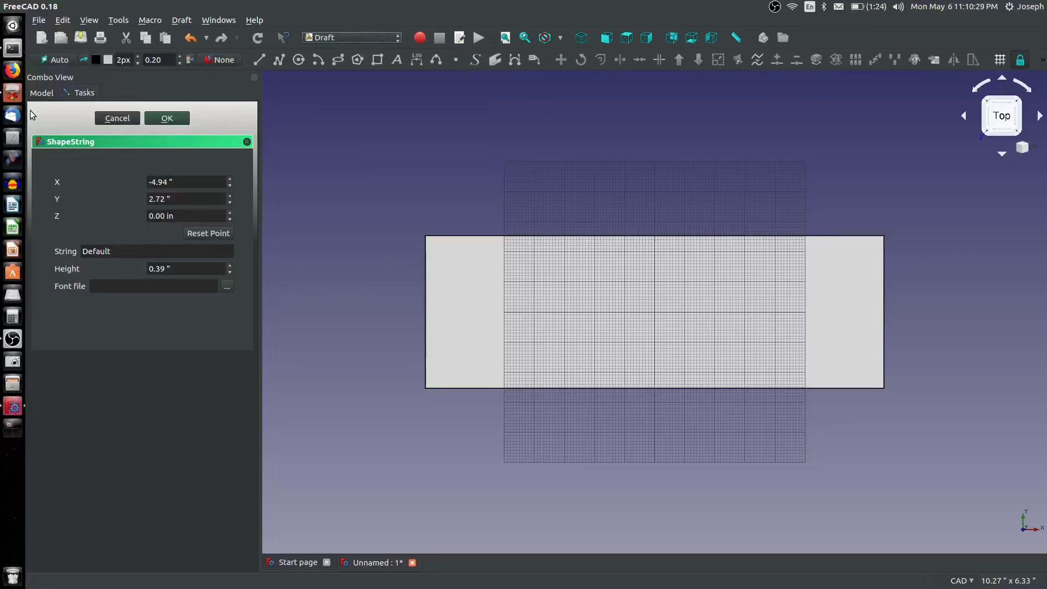
pyautogui.click(224, 287)
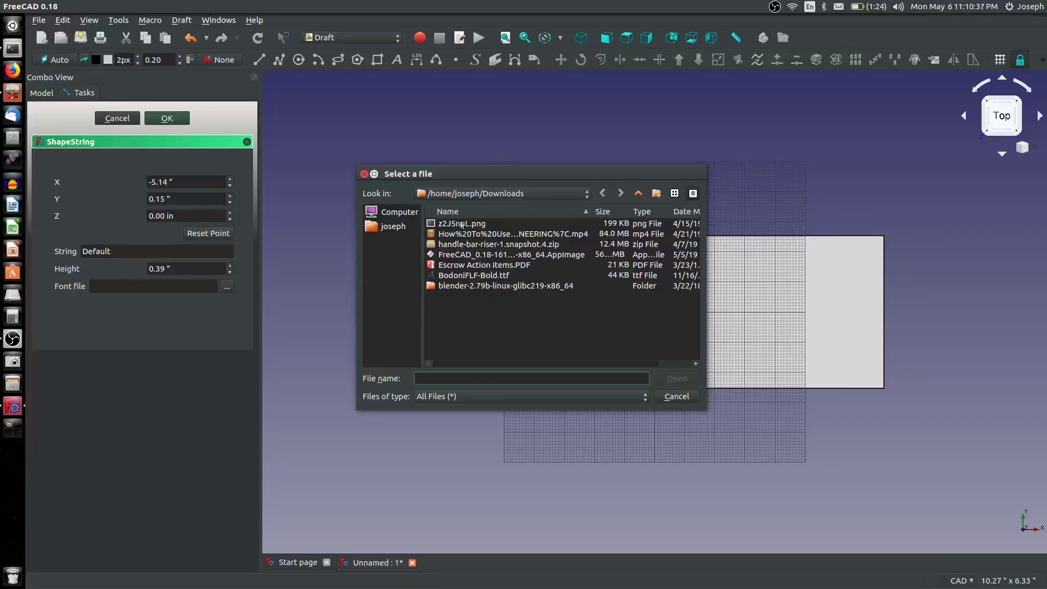
pyautogui.doubleClick(472, 275)
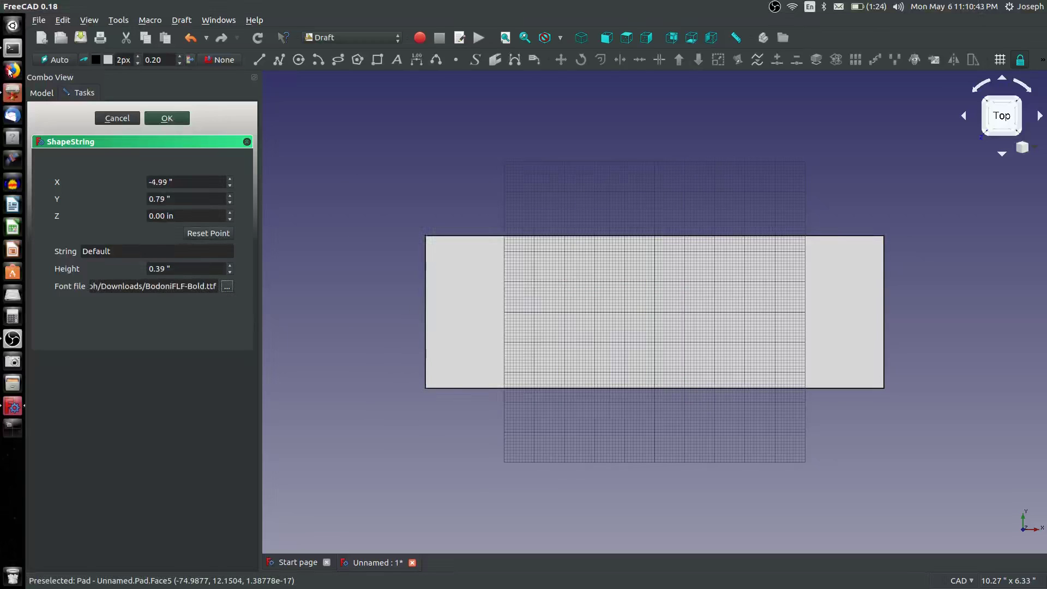
# Search the web for "ttf download" in Firefox, open the 1001 Free Fonts site and return to FreeCAD.
pyautogui.click(12, 70)
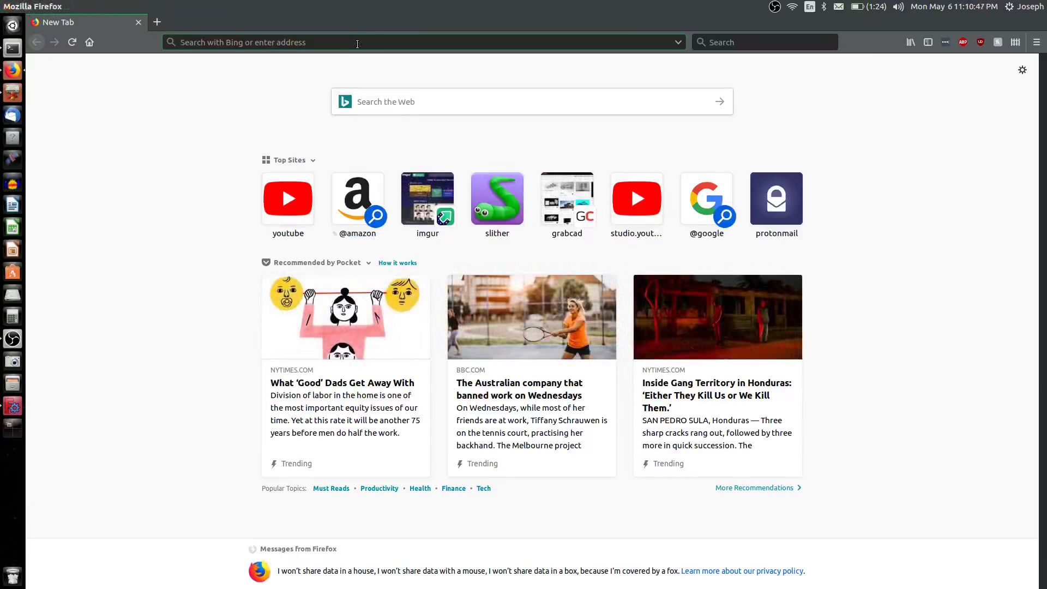
pyautogui.write('ttf download')
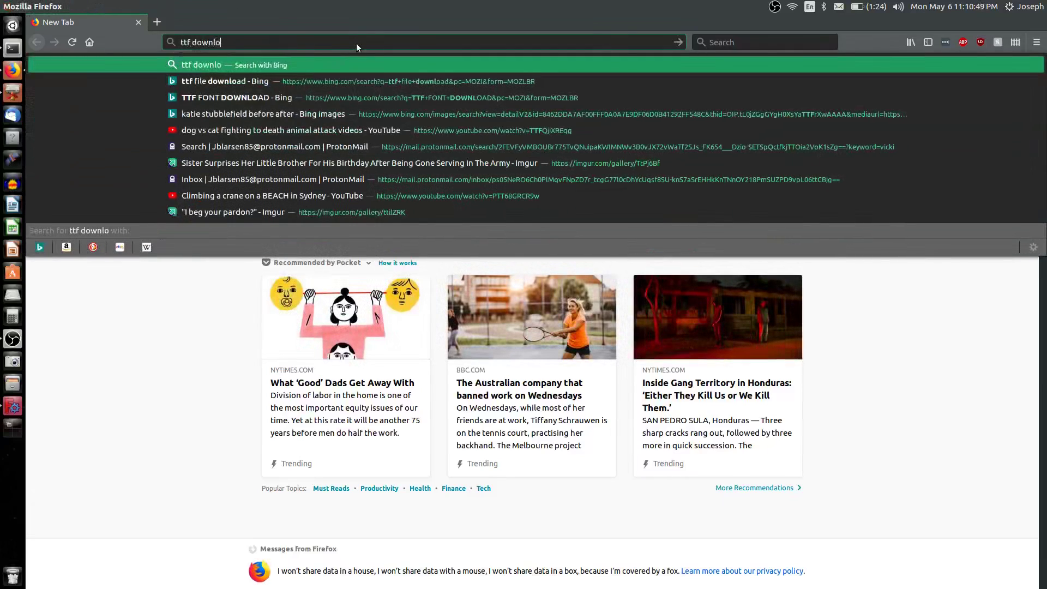
pyautogui.press('Return')
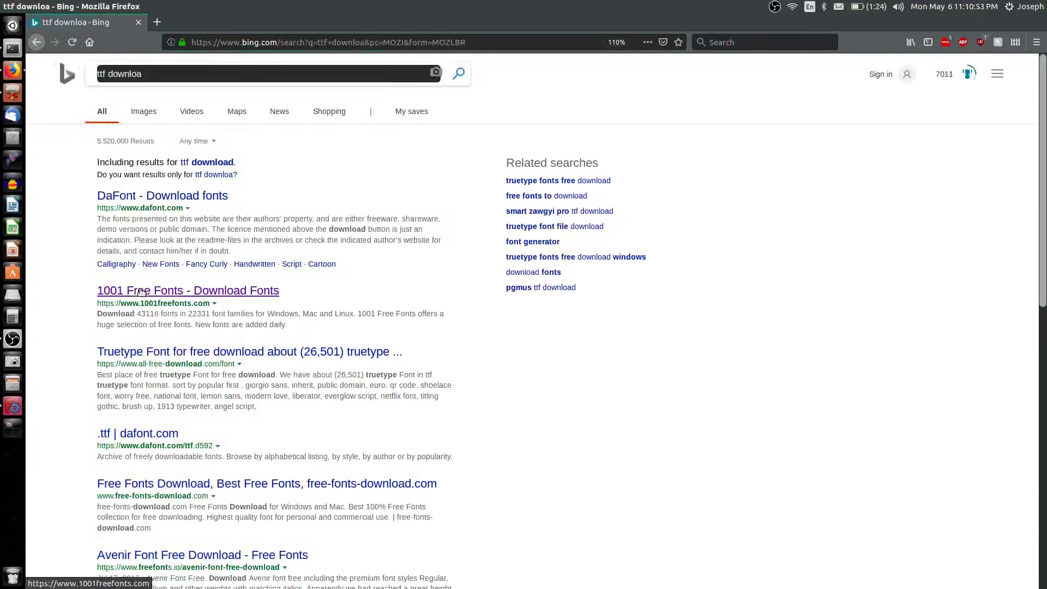
pyautogui.click(198, 290)
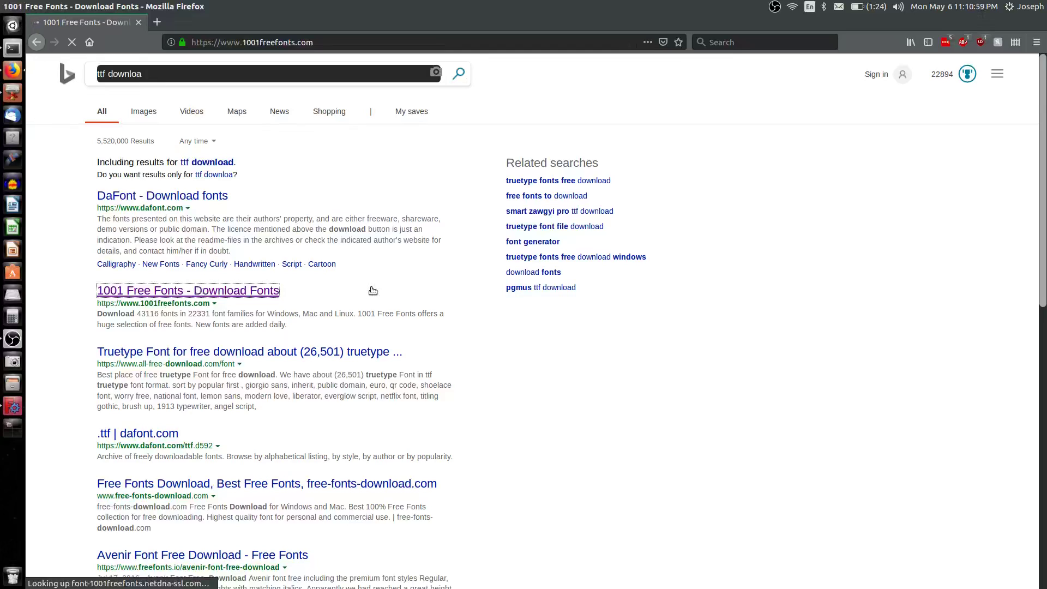
pyautogui.click(17, 7)
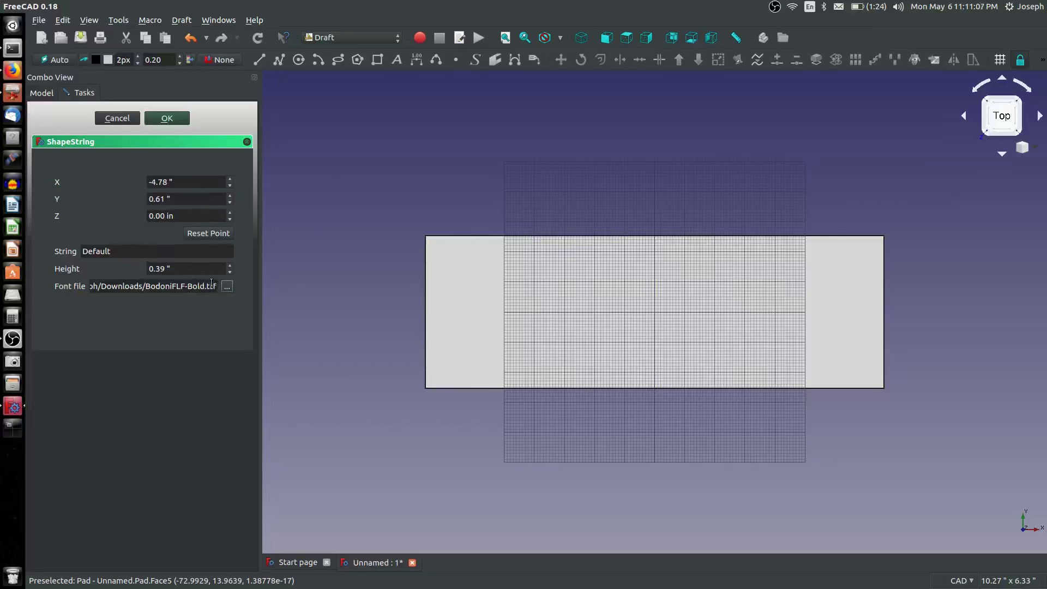
# Set the ShapeString text to "JOKO ENGINEERING" with a height of 0.4 inches and create it.
pyautogui.press('Tab')
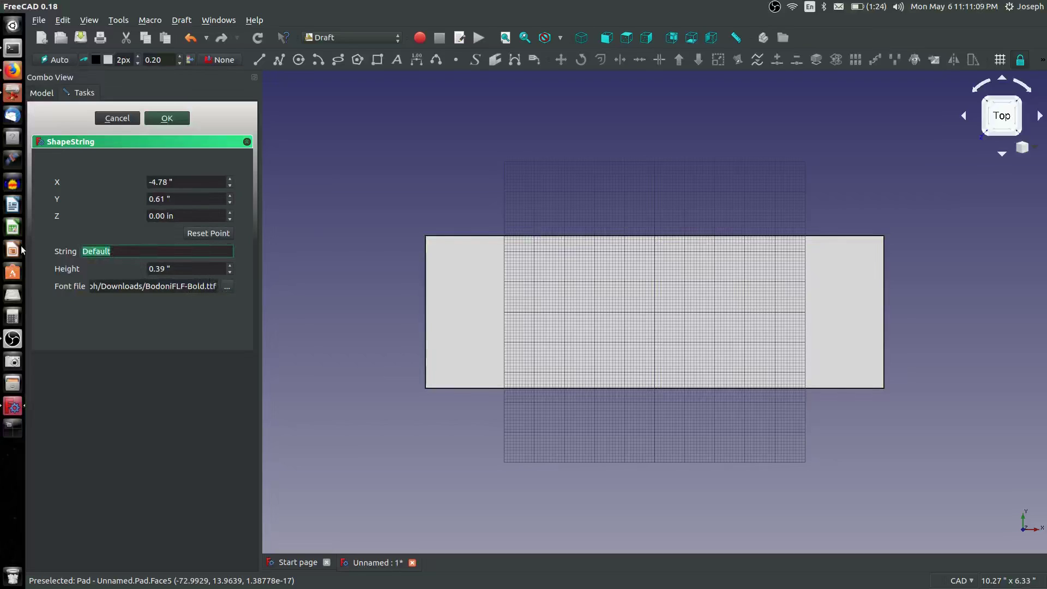
pyautogui.write('JOKO ENGINEERING')
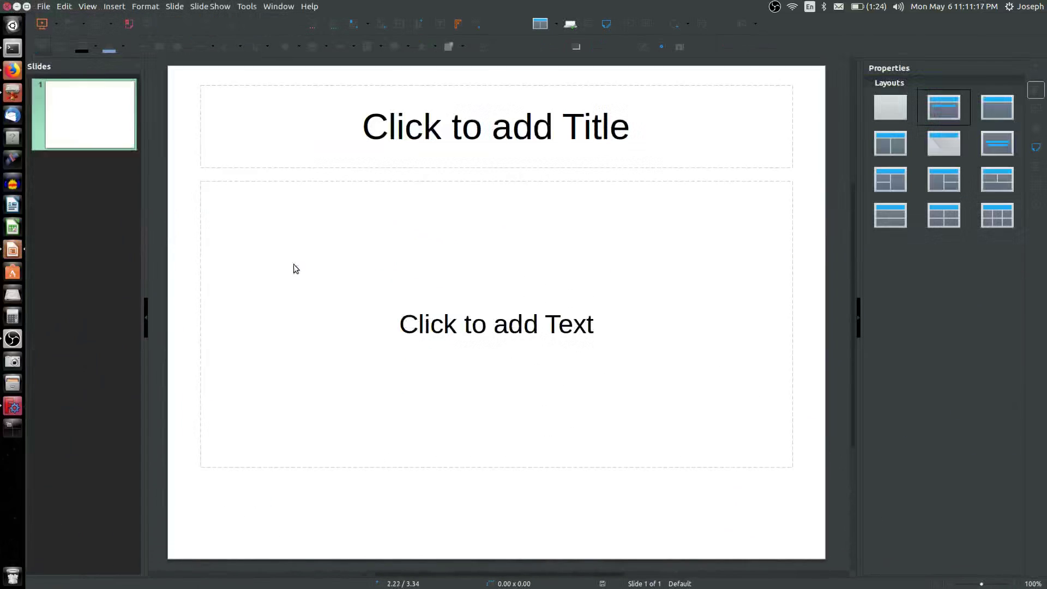
pyautogui.click(7, 7)
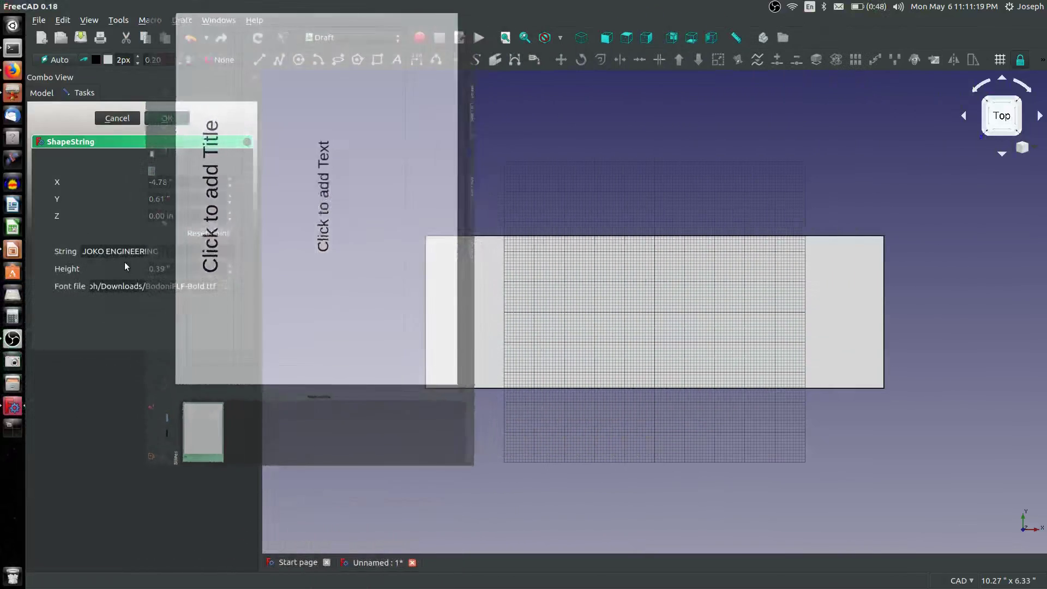
pyautogui.tripleClick(185, 269)
pyautogui.write('0.')
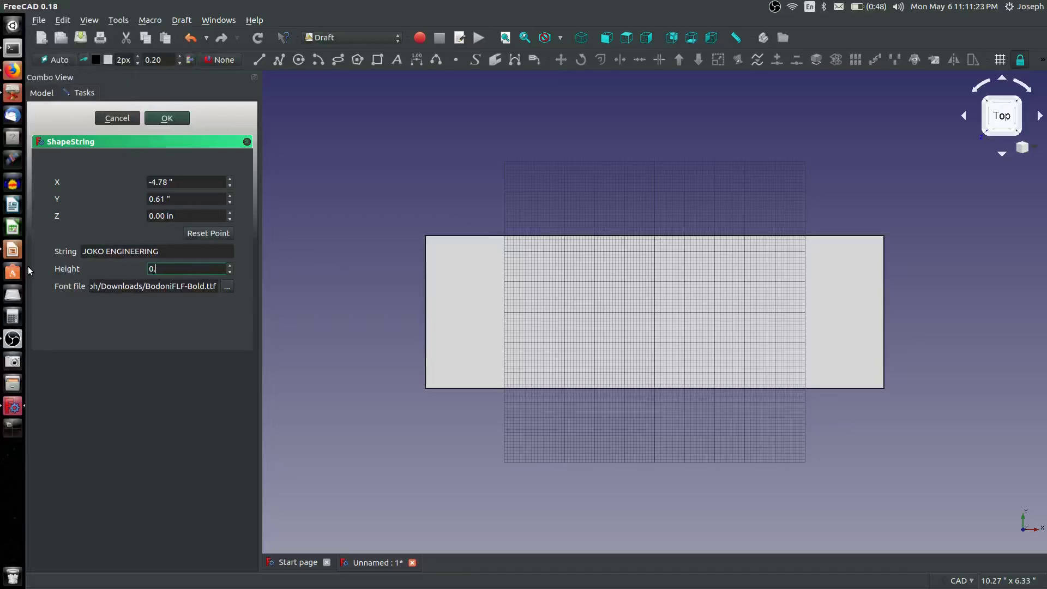
pyautogui.write('14')
pyautogui.click(170, 119)
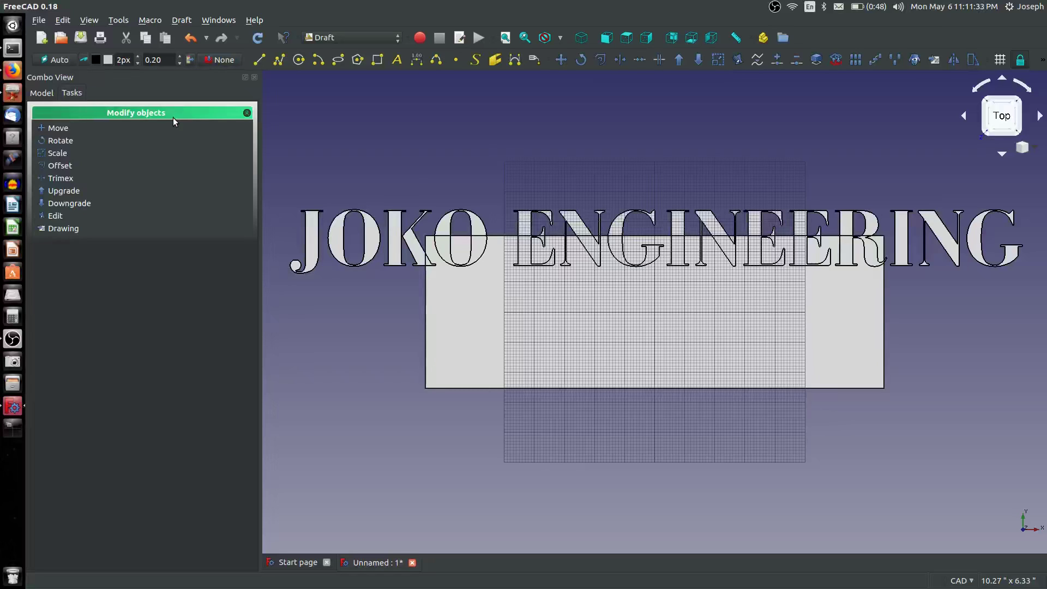
# Reduce the ShapeString's size to 0.2 inches and refresh the model.
pyautogui.moveTo(329, 269); pyautogui.dragTo(486, 316, button='middle')
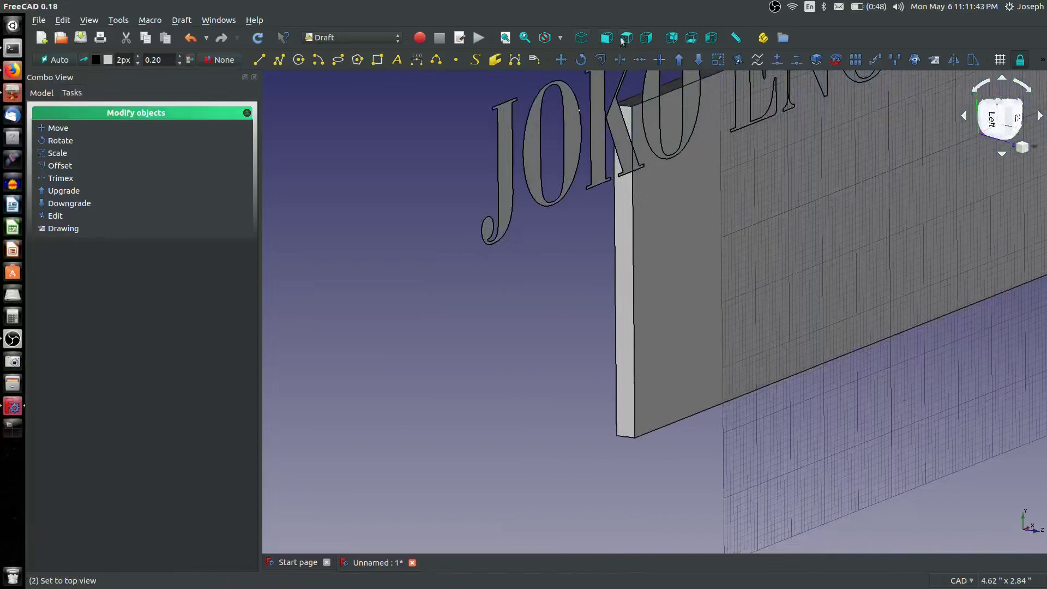
pyautogui.click(647, 38)
pyautogui.click(627, 38)
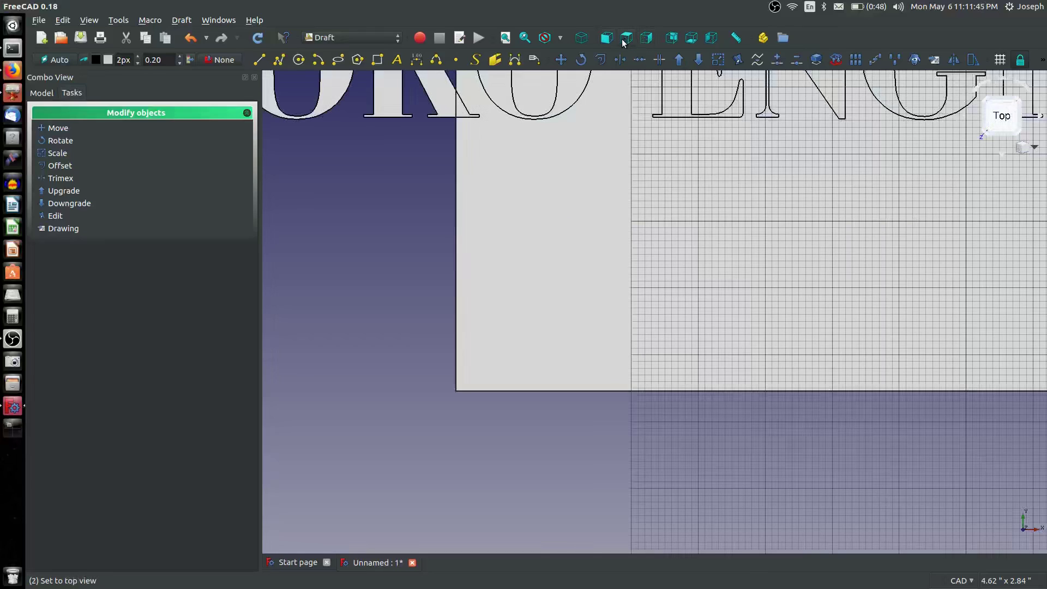
pyautogui.scroll(-10, 620, 202)
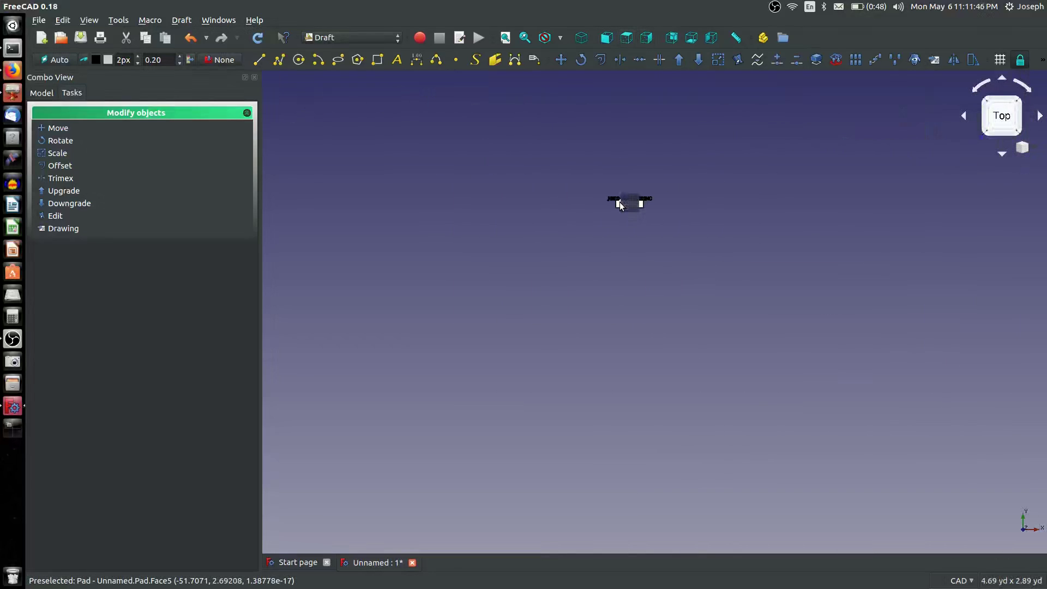
pyautogui.click(505, 38)
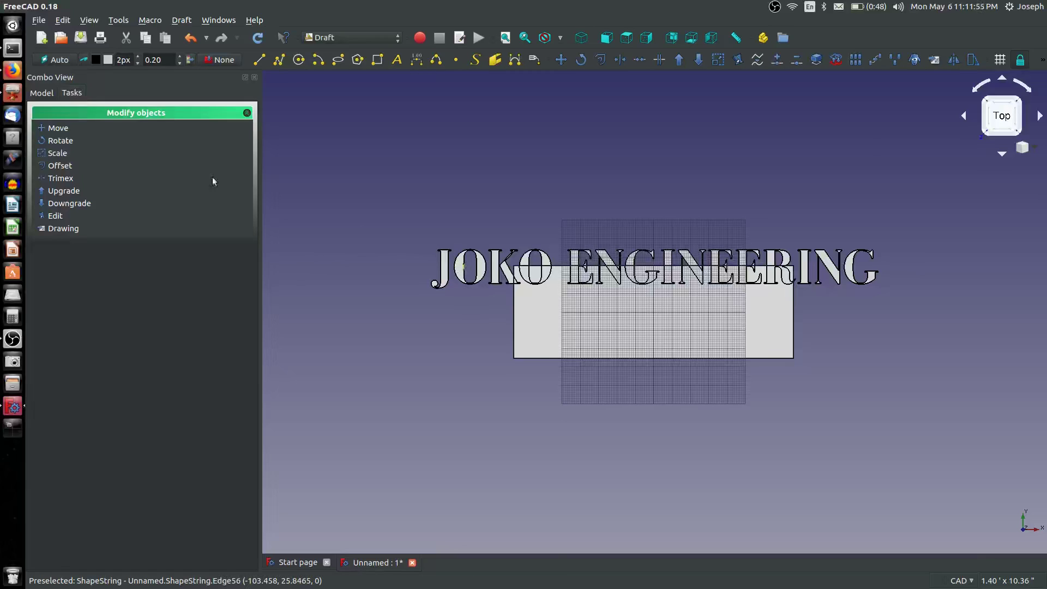
pyautogui.click(42, 93)
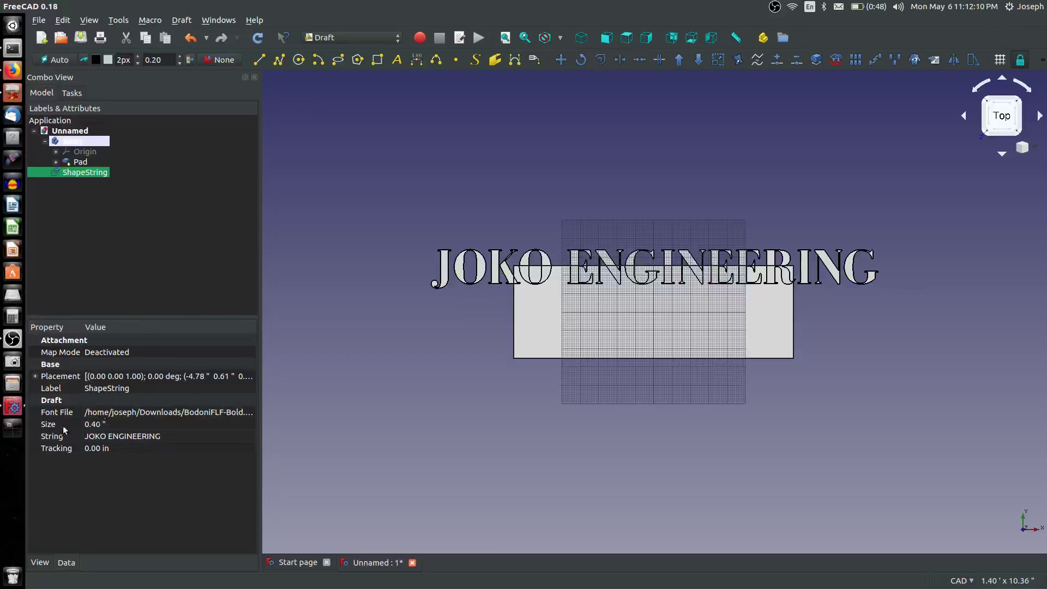
pyautogui.click(109, 427)
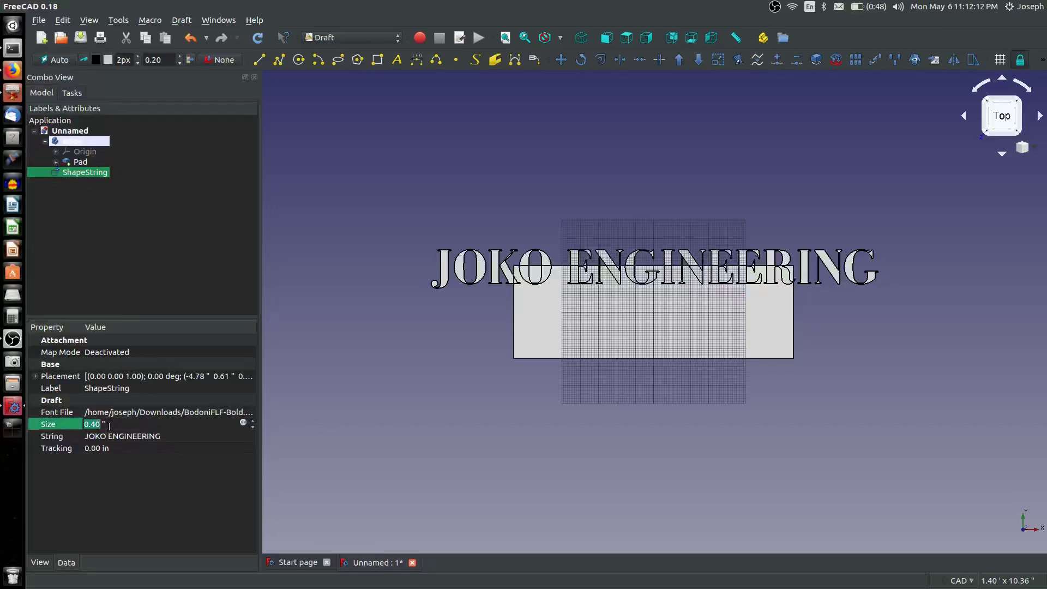
pyautogui.write('0.2')
pyautogui.press('Return')
pyautogui.click(258, 40)
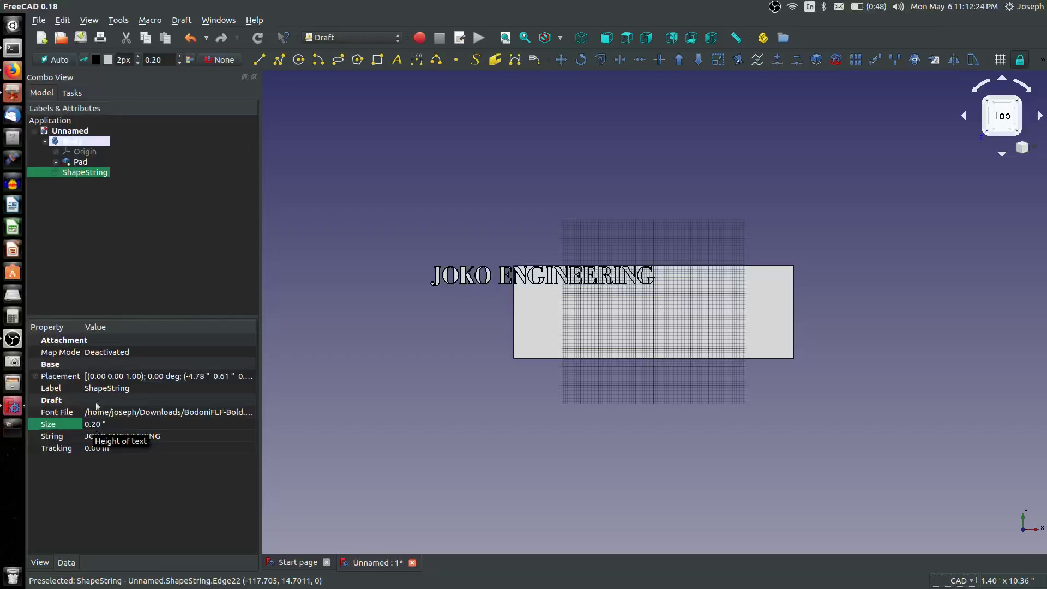
# Move the lettering about 2.4 inches right and 0.24 inches down so it lies within the plate's upper half.
pyautogui.click(71, 92)
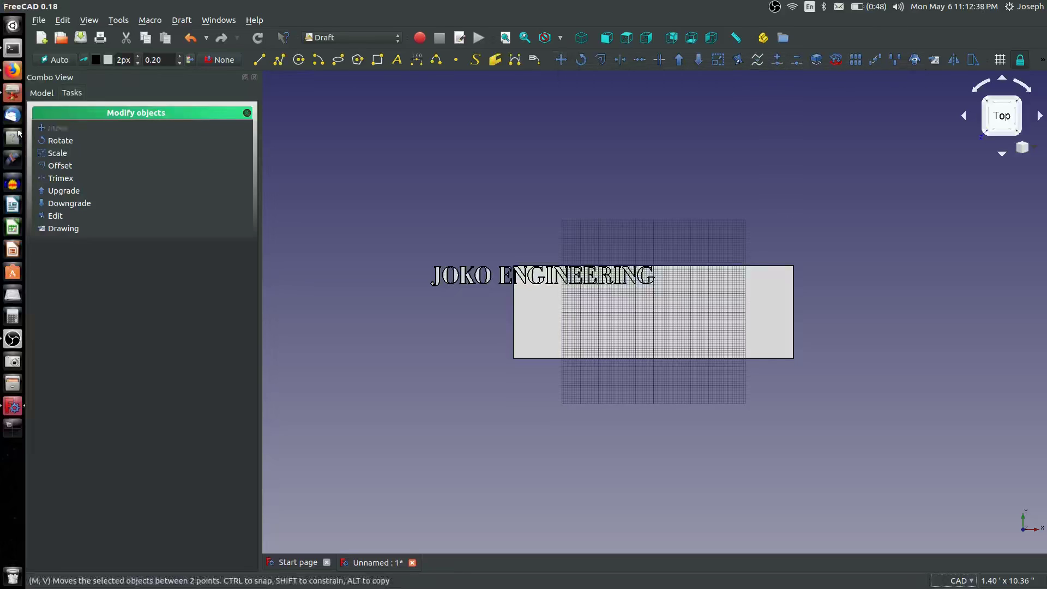
pyautogui.click(55, 130)
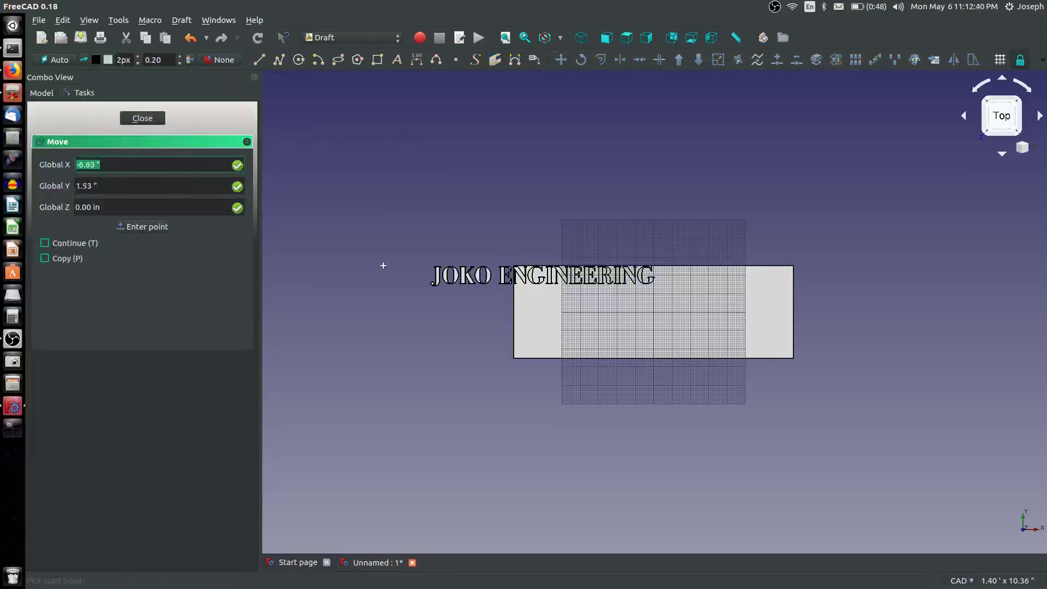
pyautogui.click(447, 275)
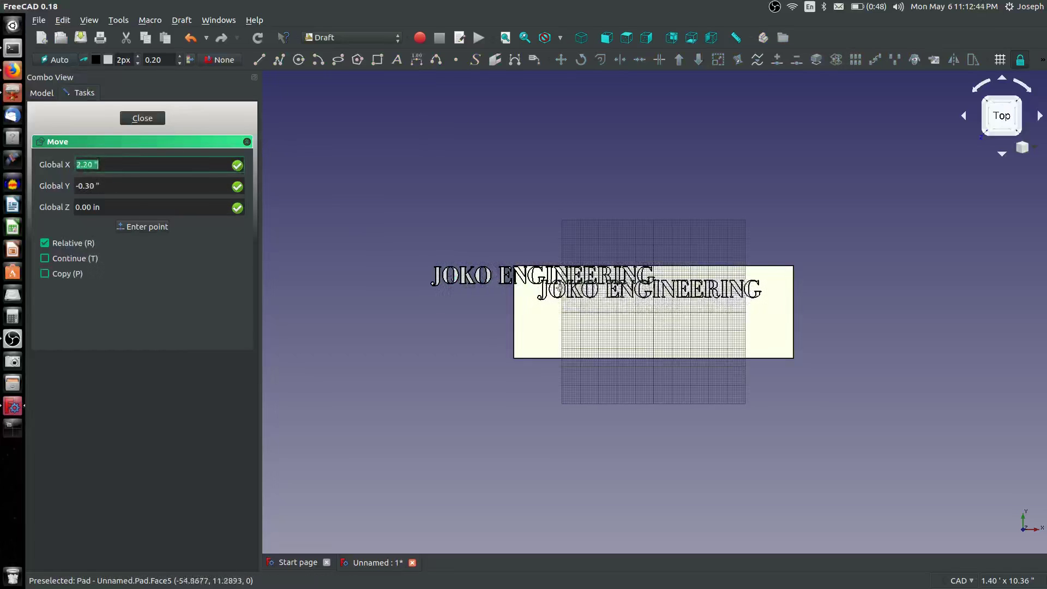
pyautogui.click(558, 286)
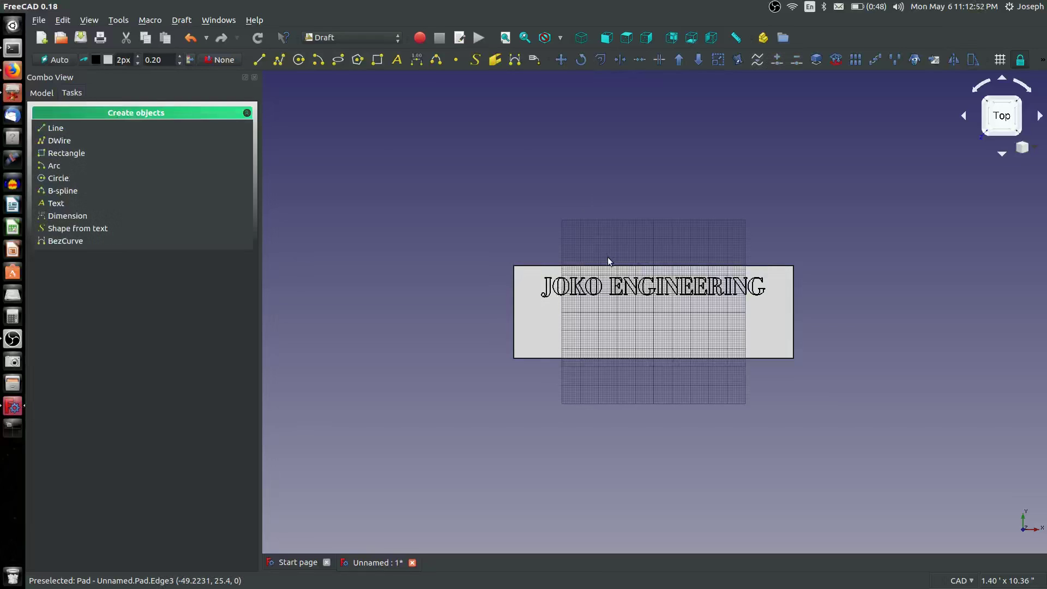
# Extrude the ShapeString 0.125 inches along its normal in the Part workbench.
pyautogui.scroll(5, 616, 283)
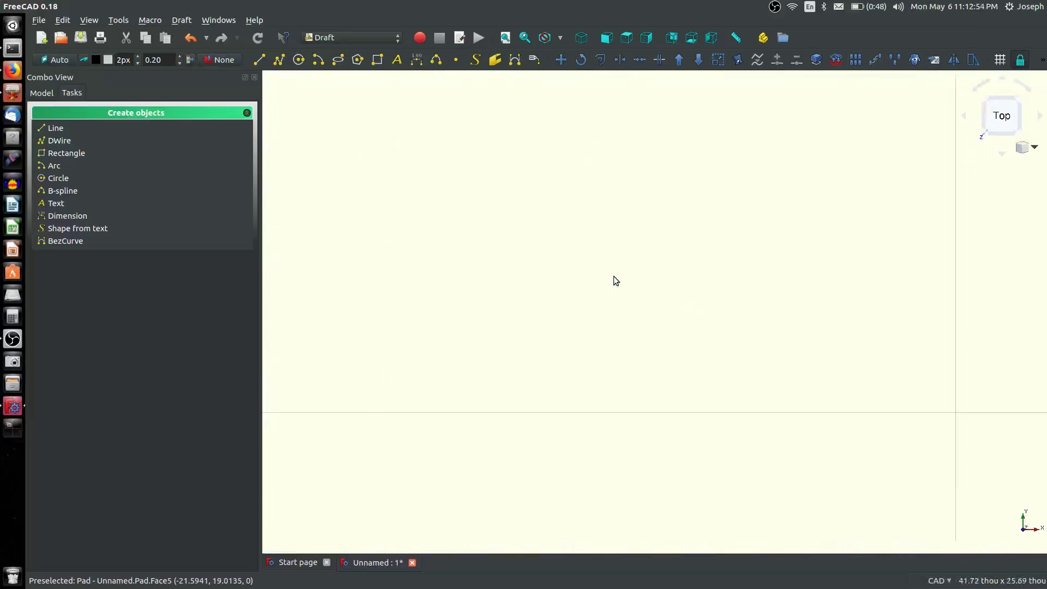
pyautogui.scroll(-2, 615, 280)
pyautogui.moveTo(614, 280); pyautogui.dragTo(593, 180, button='middle')
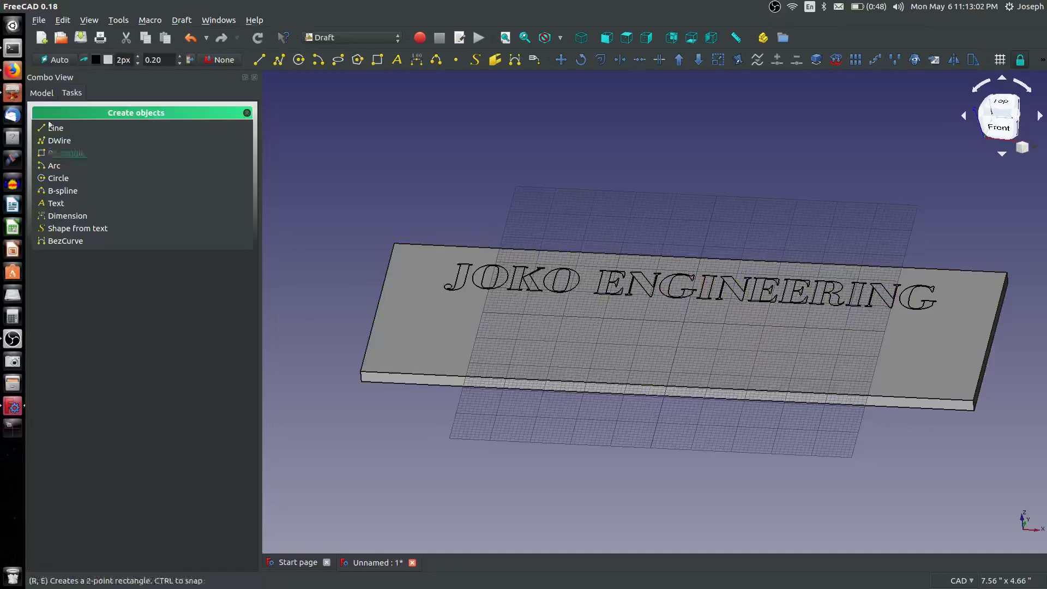
pyautogui.click(39, 93)
pyautogui.click(80, 173)
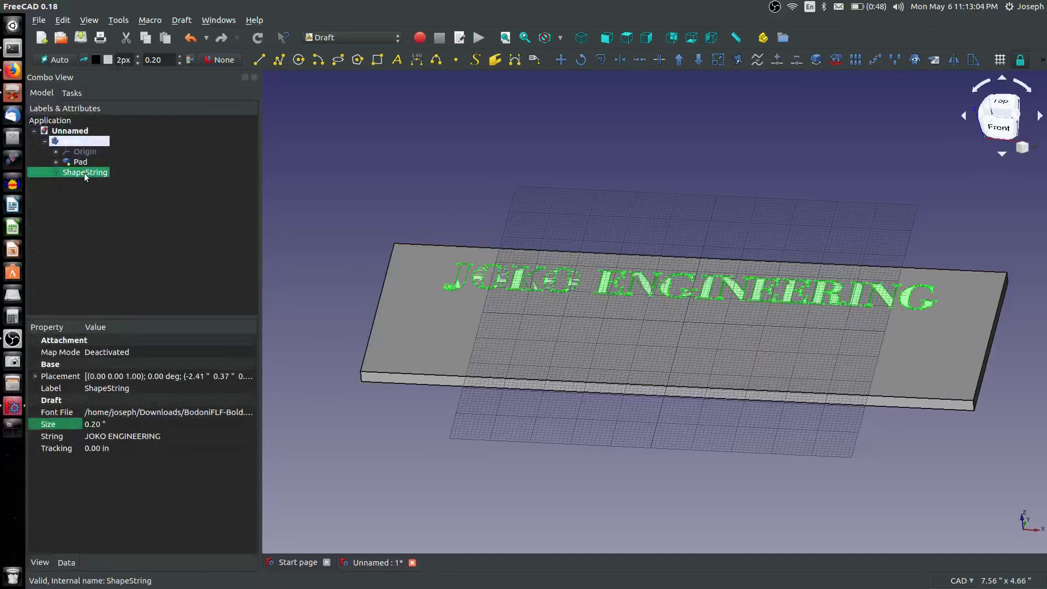
pyautogui.click(394, 38)
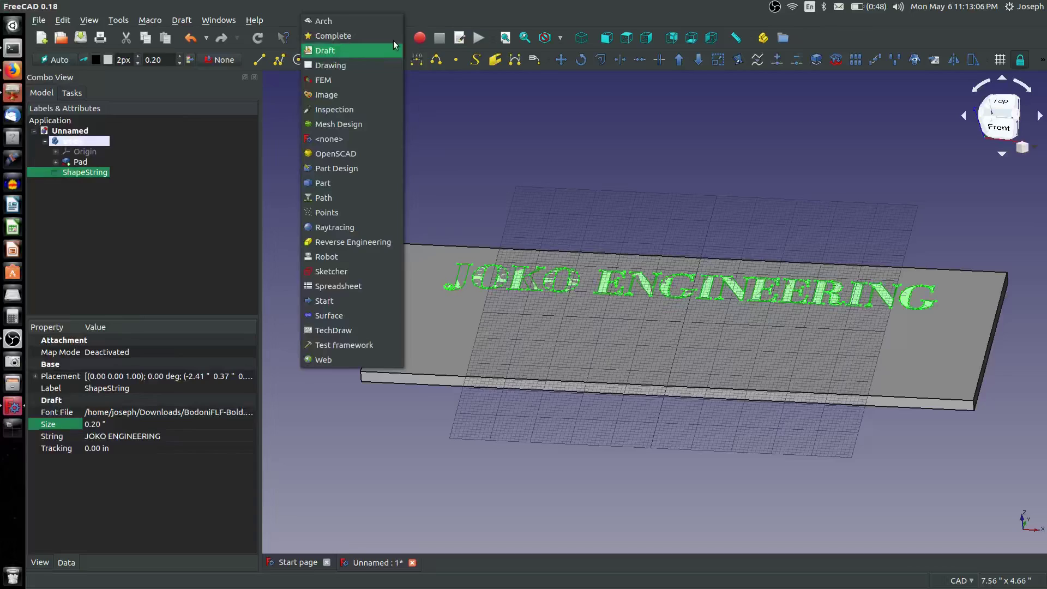
pyautogui.click(335, 184)
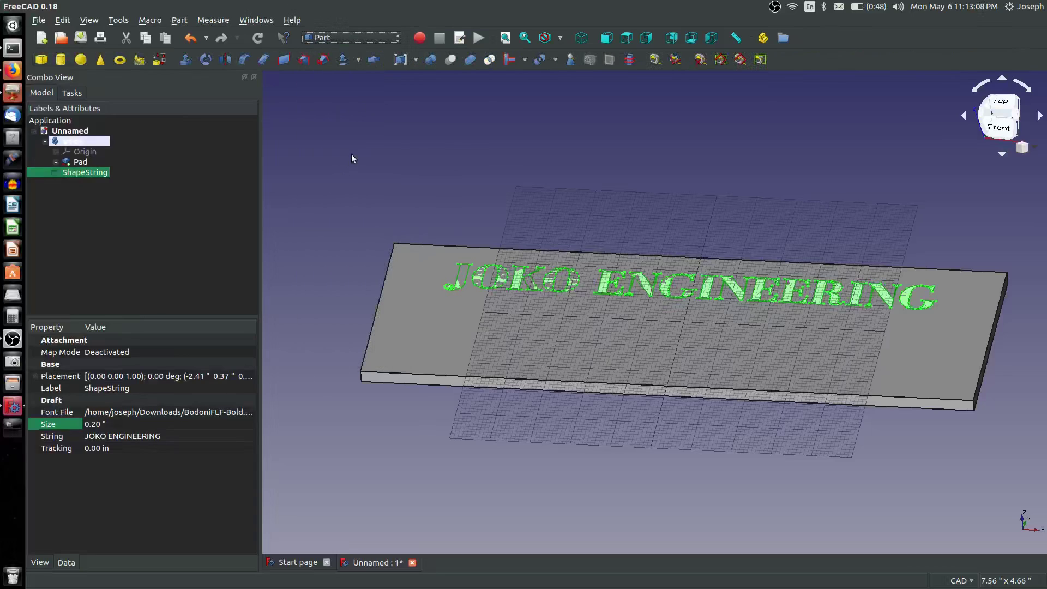
pyautogui.click(185, 59)
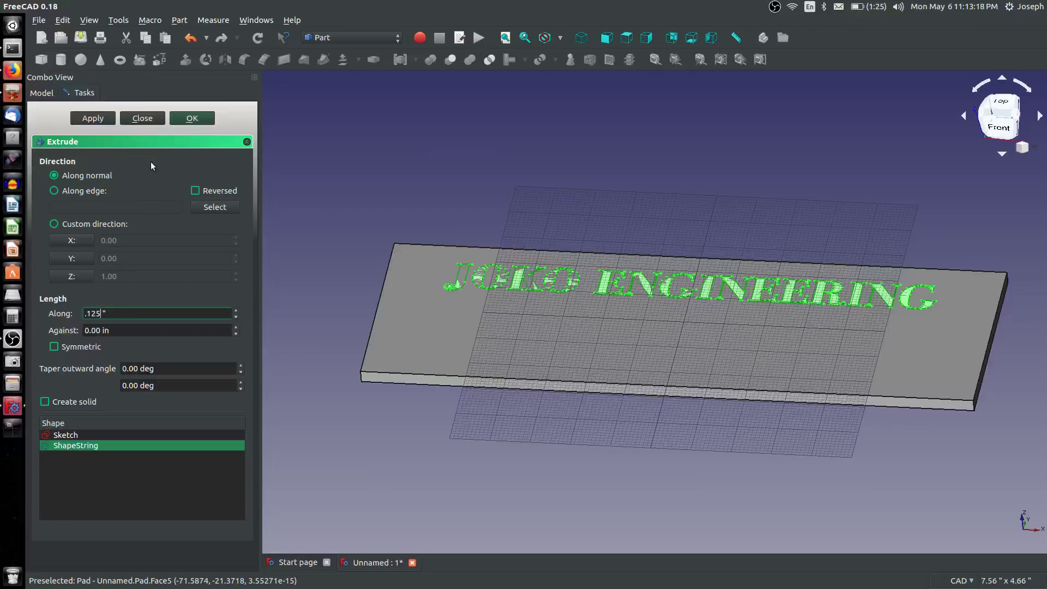
pyautogui.click(193, 118)
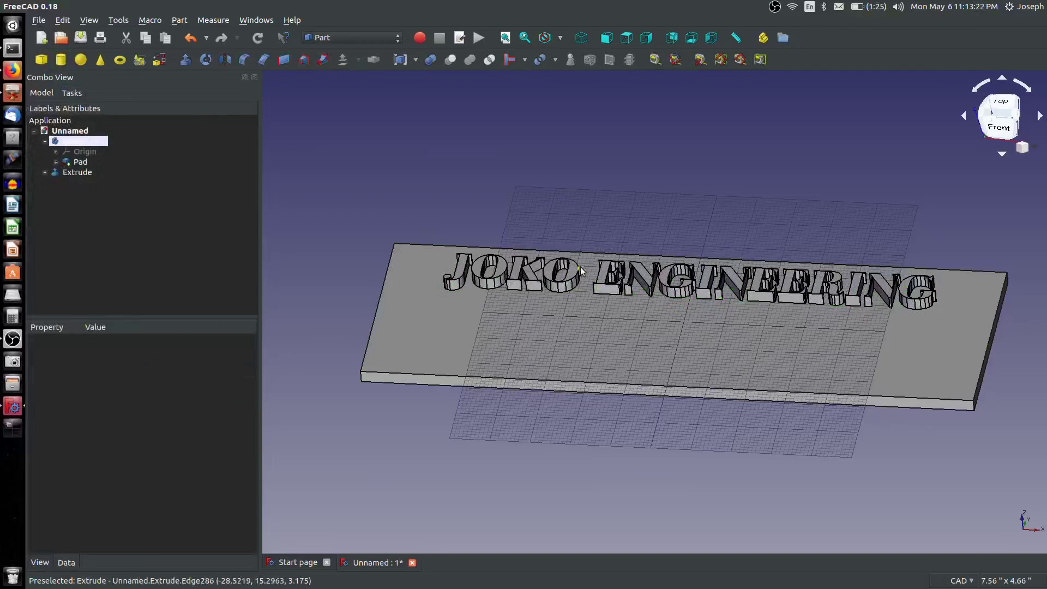
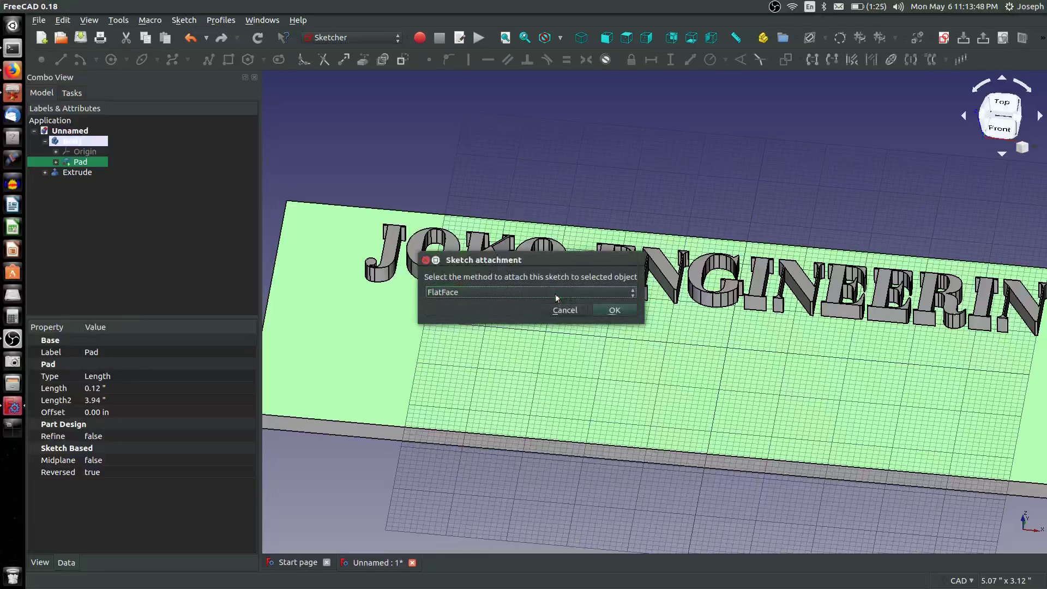
# Attach the new sketch to the plate's top face with FlatFace and draw a short horizontal line below the letters "JO".
pyautogui.click(612, 306)
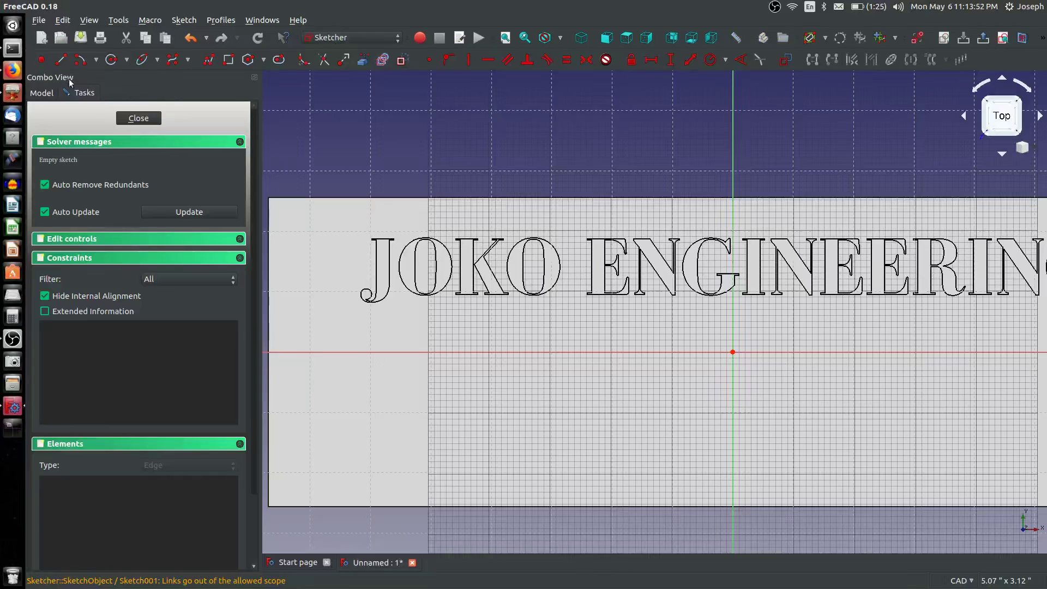
pyautogui.click(61, 59)
pyautogui.click(354, 340)
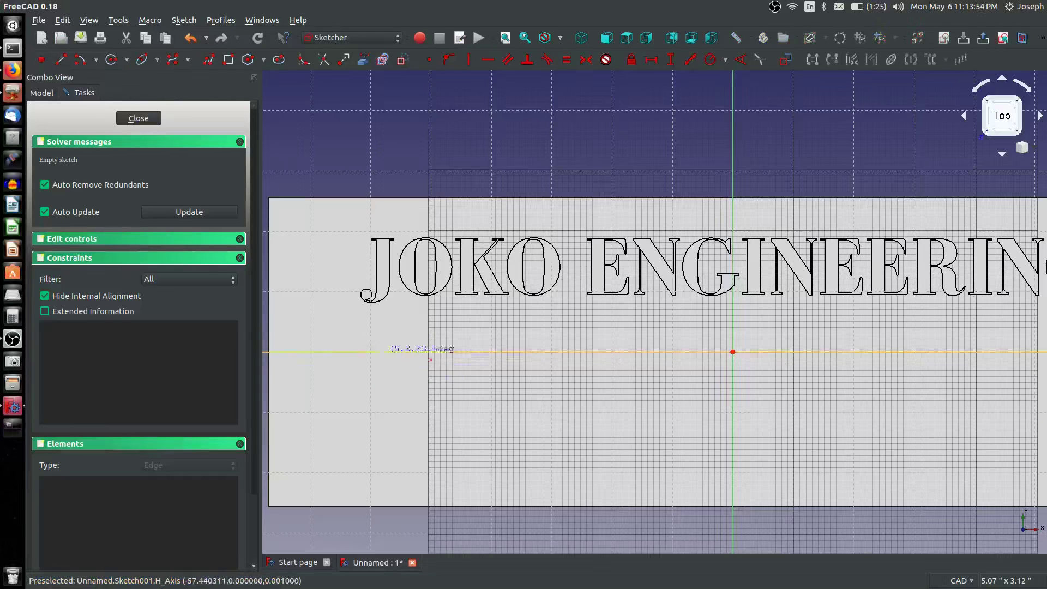
pyautogui.click(463, 341)
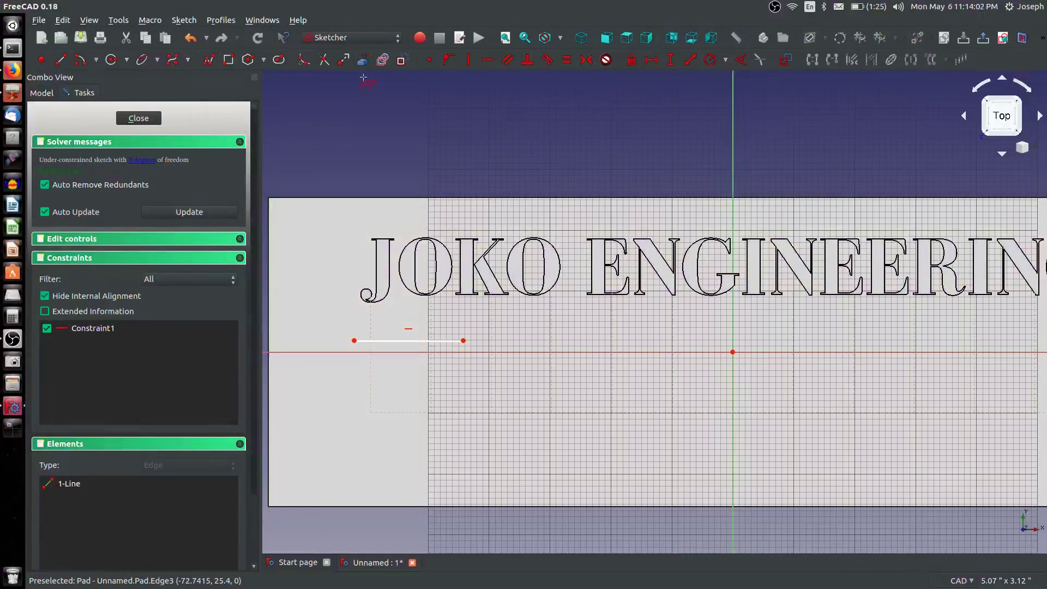
# Reference the plate's short left edge as external geometry and constrain the line's left endpoint 0.75 inches horizontally from the plate's upper-left corner.
pyautogui.click(359, 62)
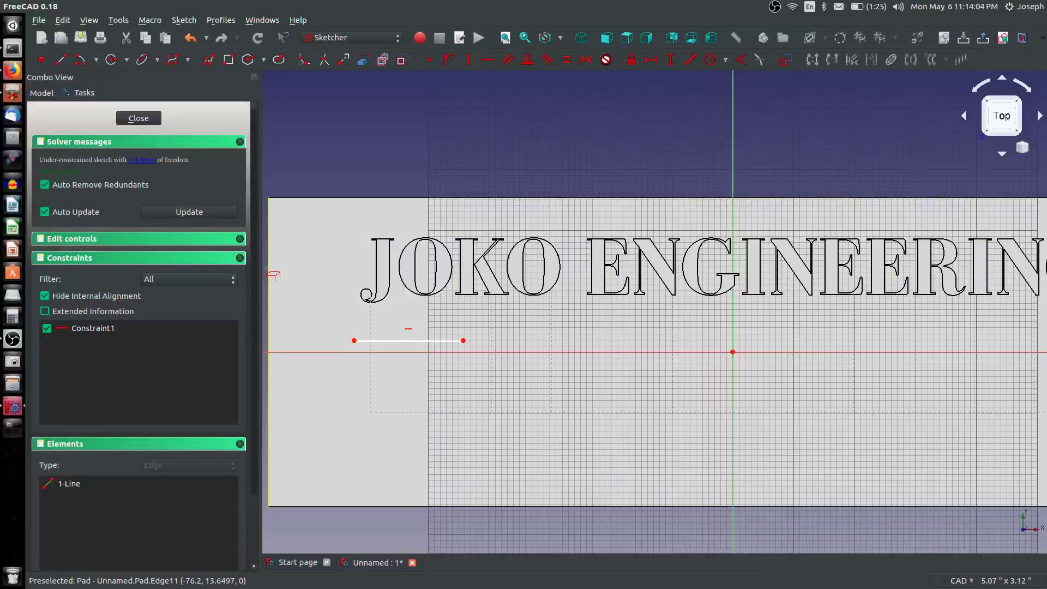
pyautogui.click(267, 269)
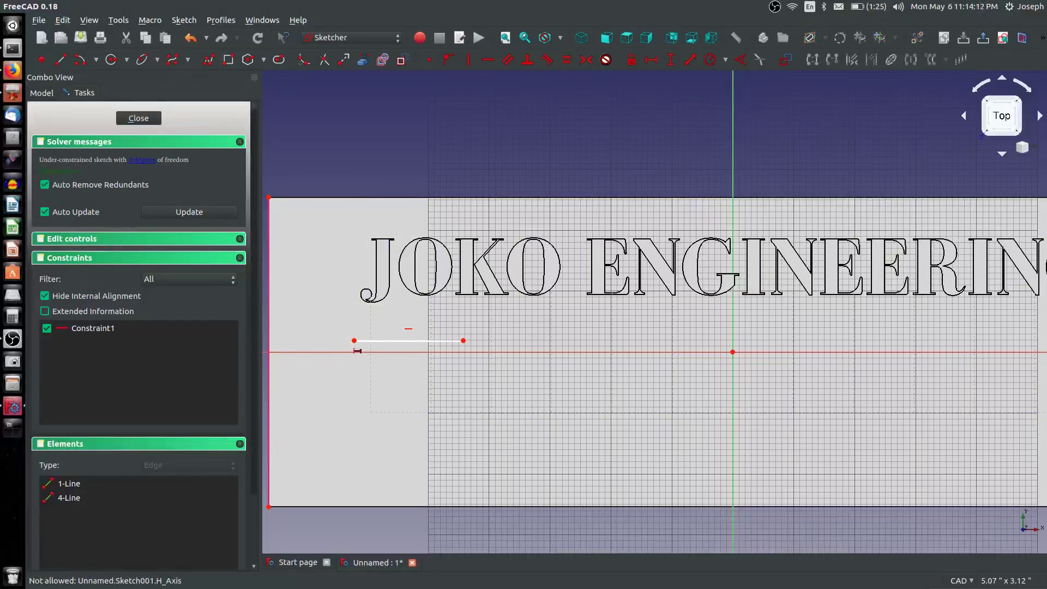
pyautogui.press('l')
pyautogui.click(354, 341)
pyautogui.click(268, 197)
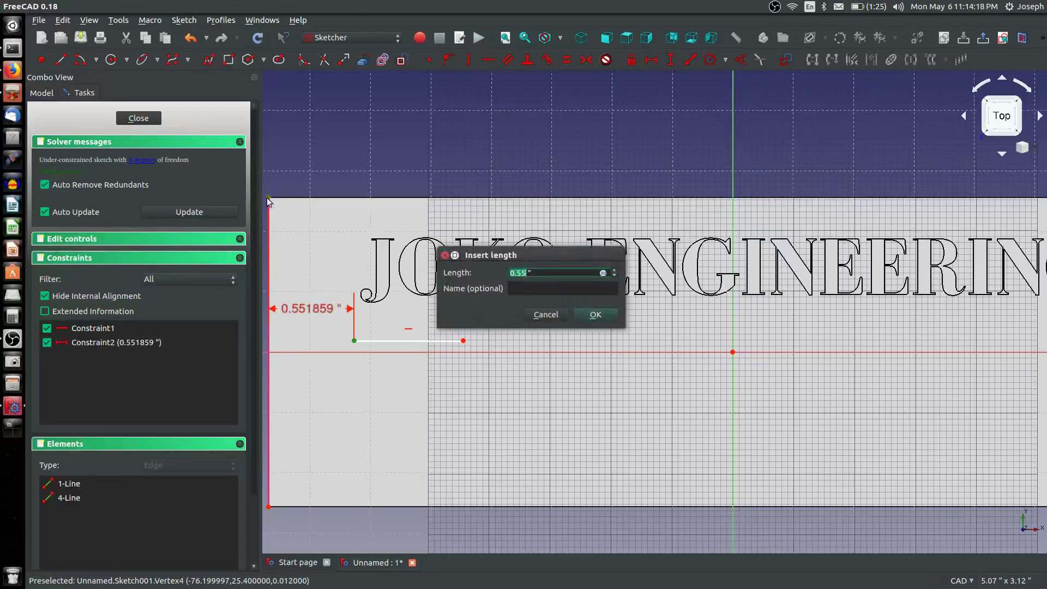
pyautogui.write('.75')
pyautogui.click(594, 315)
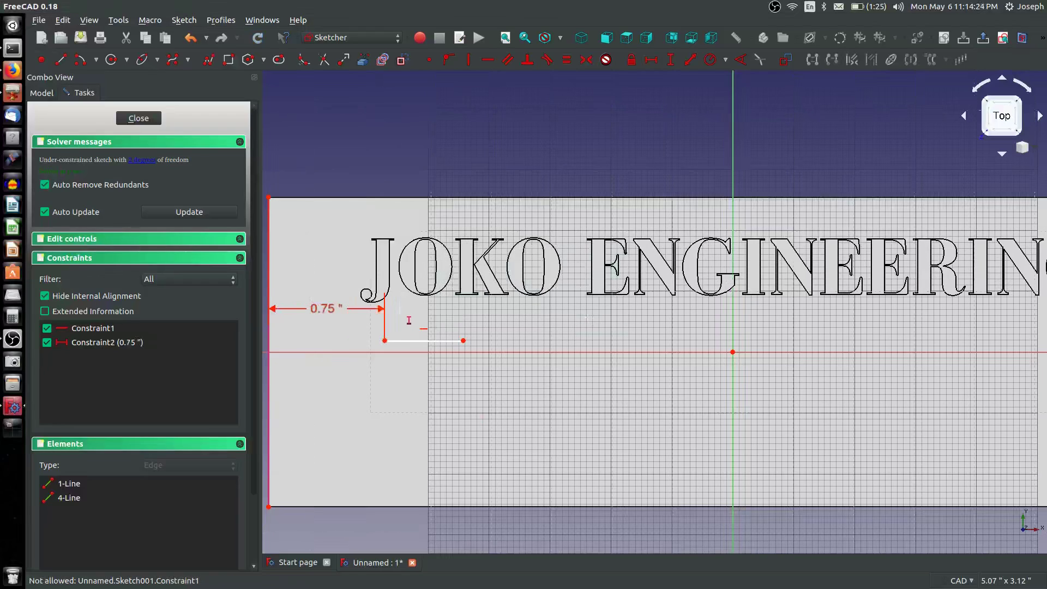
# Constrain the line's left endpoint 0.75 inches vertically from the plate's lower-left corner.
pyautogui.click(385, 341)
pyautogui.click(268, 507)
pyautogui.press('i')
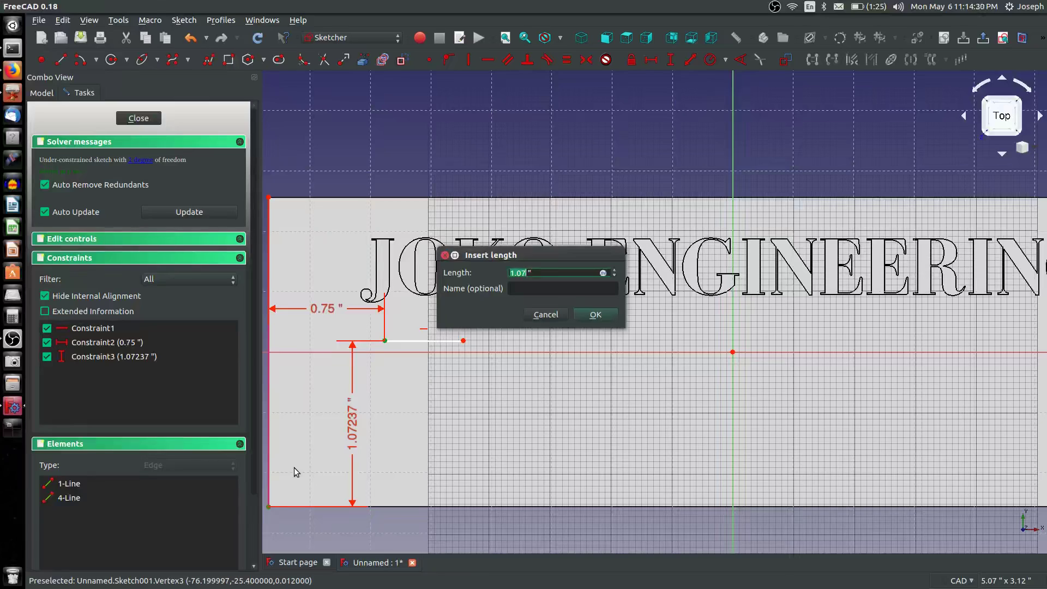
pyautogui.write('0.75')
pyautogui.press('Return')
pyautogui.press('i')
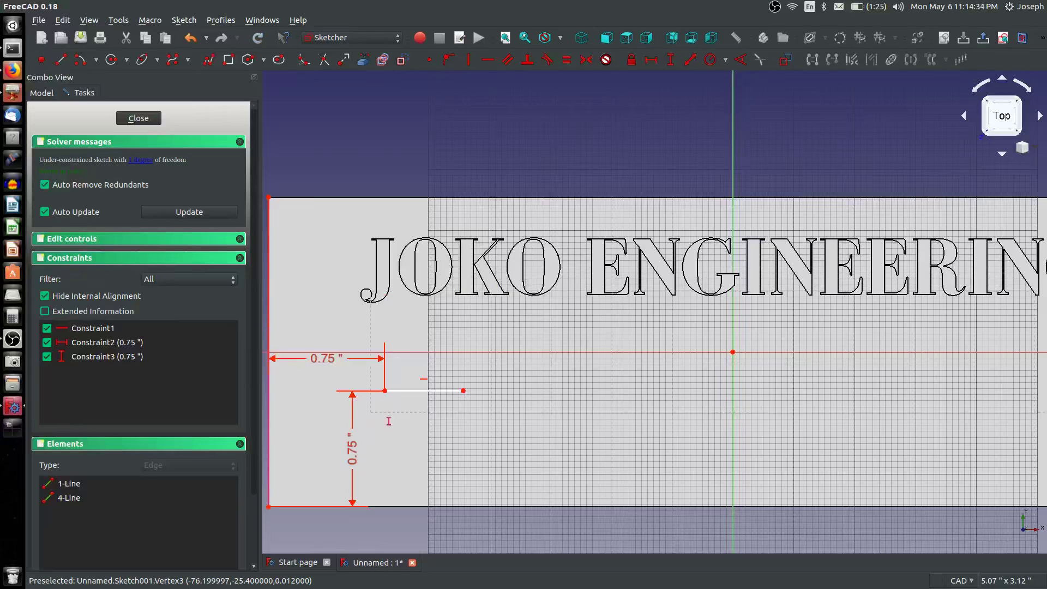
# Set the line's horizontal length to 0.5 inches and finish the sketch.
pyautogui.press('l')
pyautogui.click(408, 390)
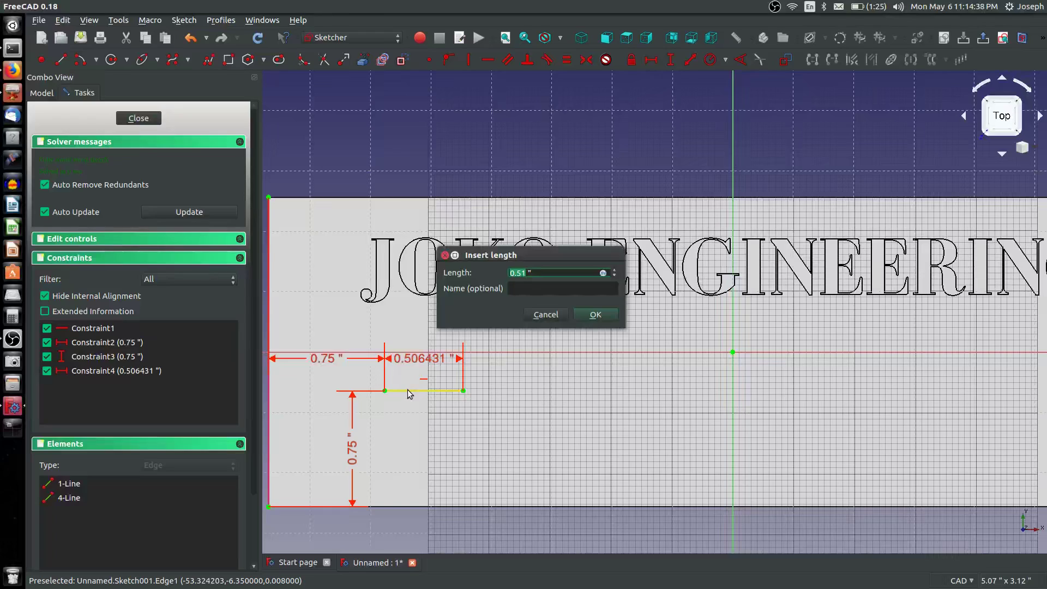
pyautogui.write('0.5')
pyautogui.press('Return')
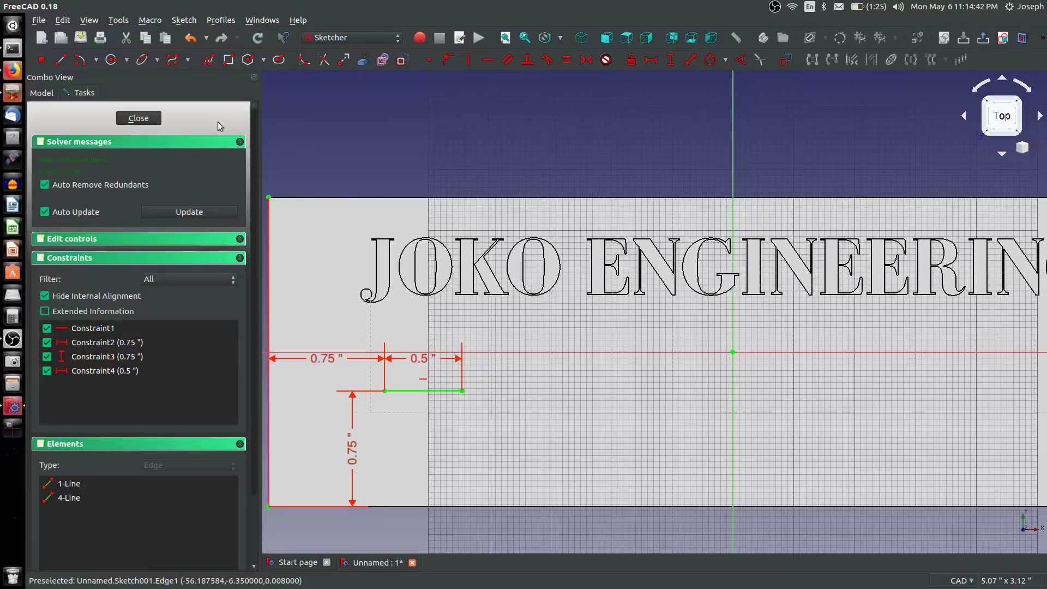
pyautogui.click(143, 118)
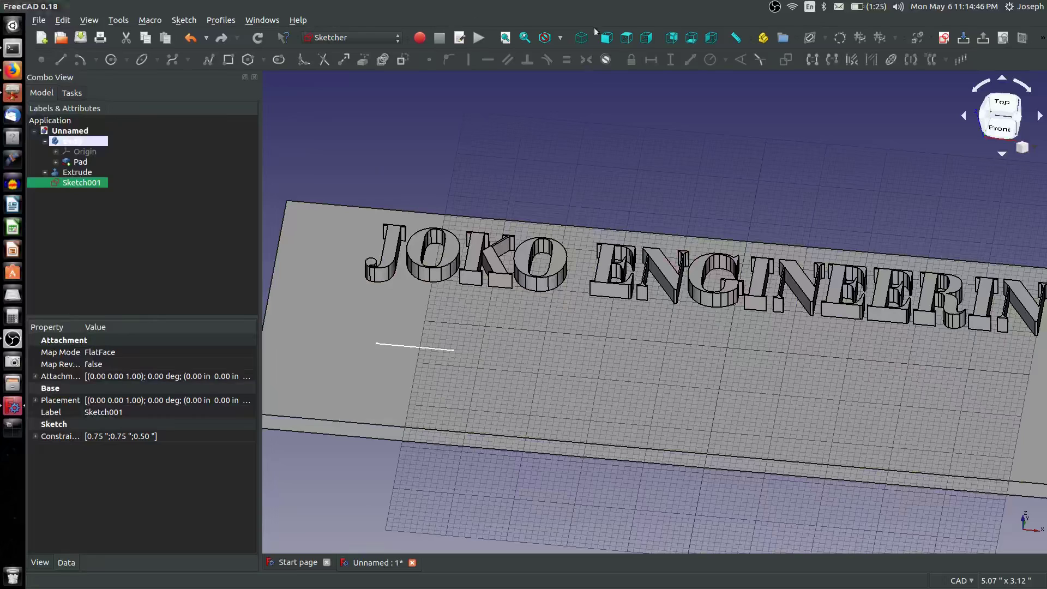
# Start a new ShapeString in the Draft workbench using the font file BodoniFLF-Bold.ttf from Downloads.
pyautogui.click(322, 35)
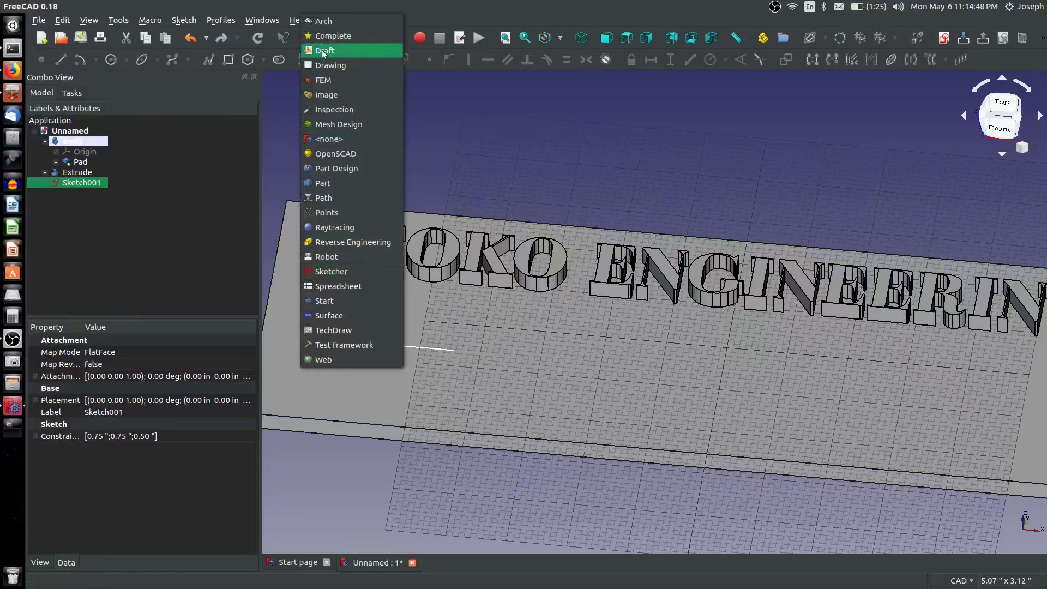
pyautogui.click(321, 50)
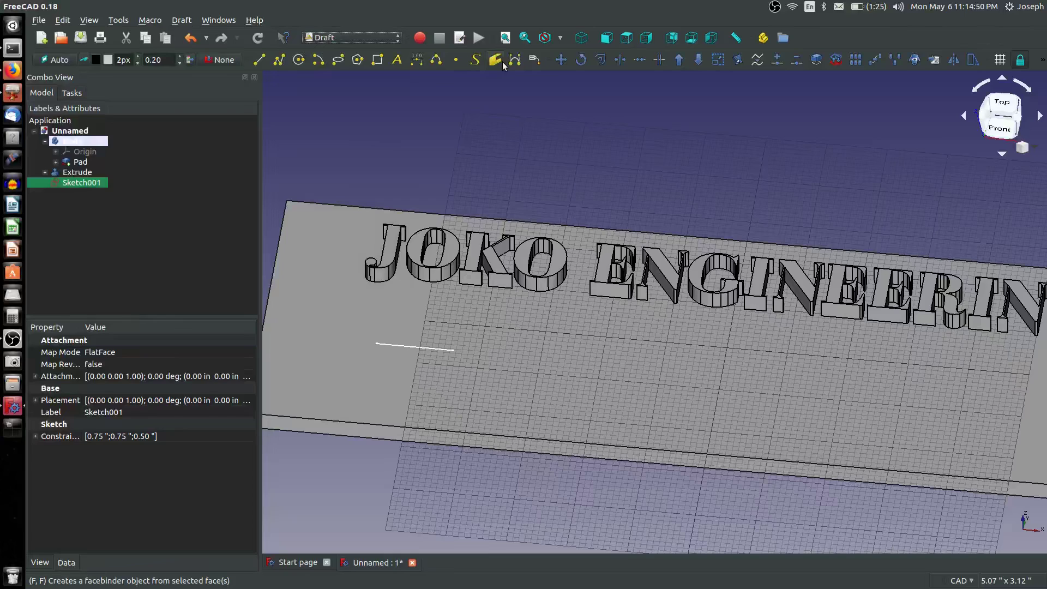
pyautogui.click(475, 61)
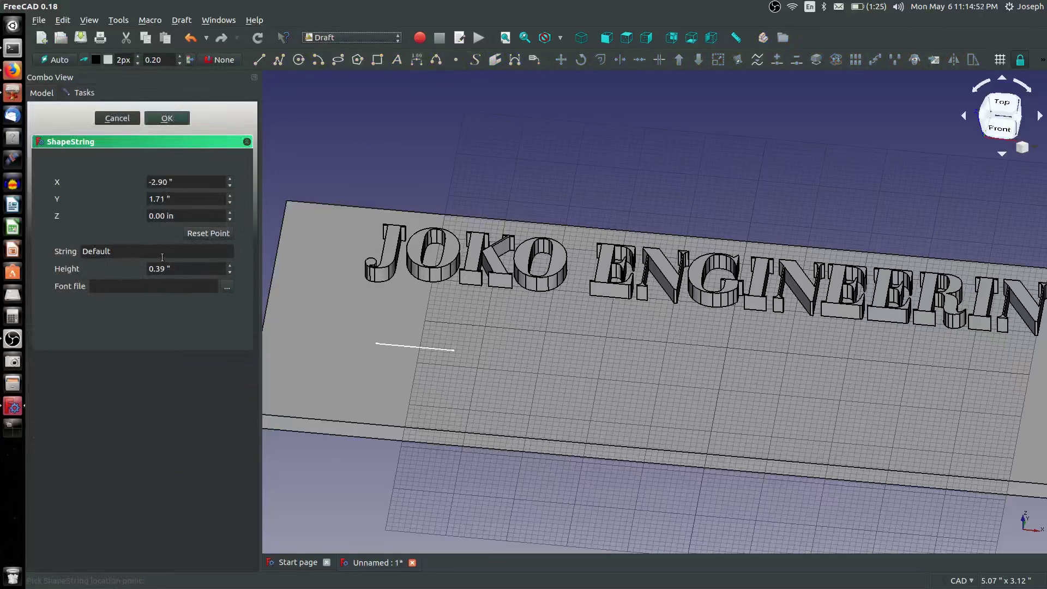
pyautogui.click(227, 289)
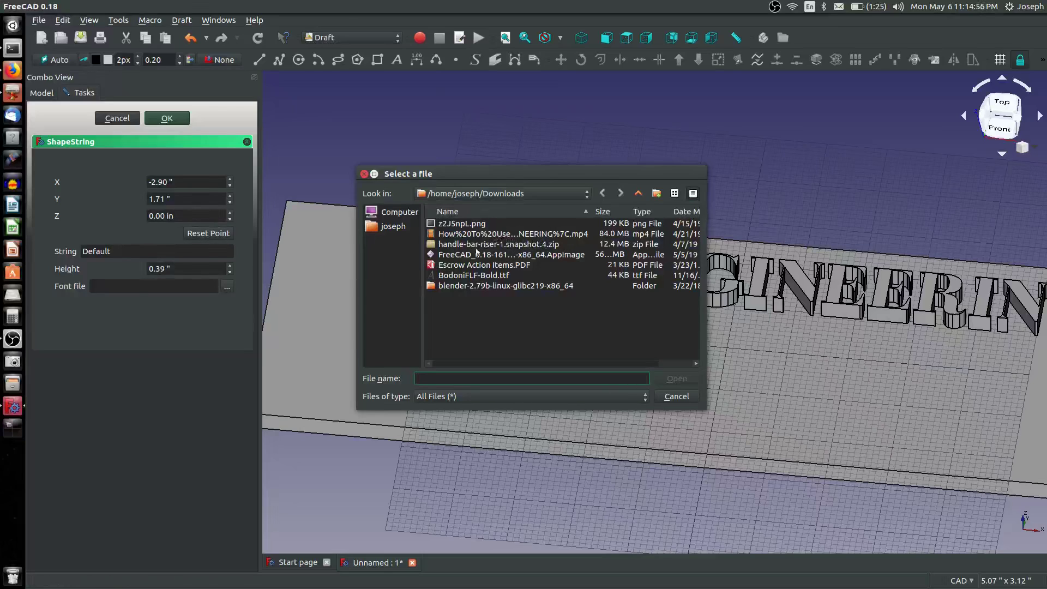
pyautogui.doubleClick(459, 278)
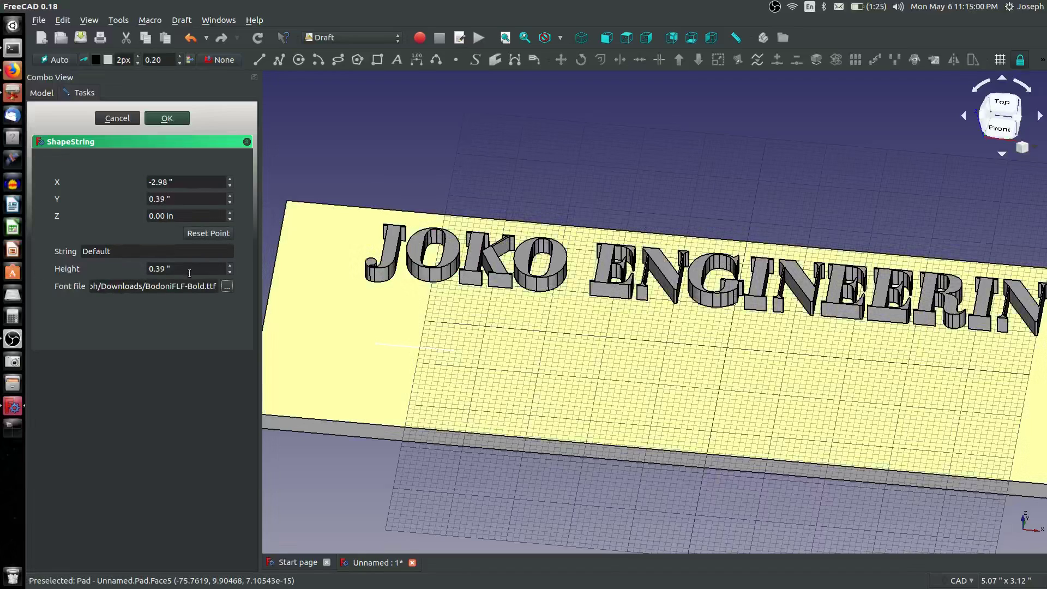
# Give the ShapeString a height of 0.1 inches and the text "youtube.com/c/jokoengineeringhelp", and create it above the plate.
pyautogui.moveTo(190, 273); pyautogui.dragTo(103, 273)
pyautogui.write('0.1')
pyautogui.hotkey('shift', 'Tab')
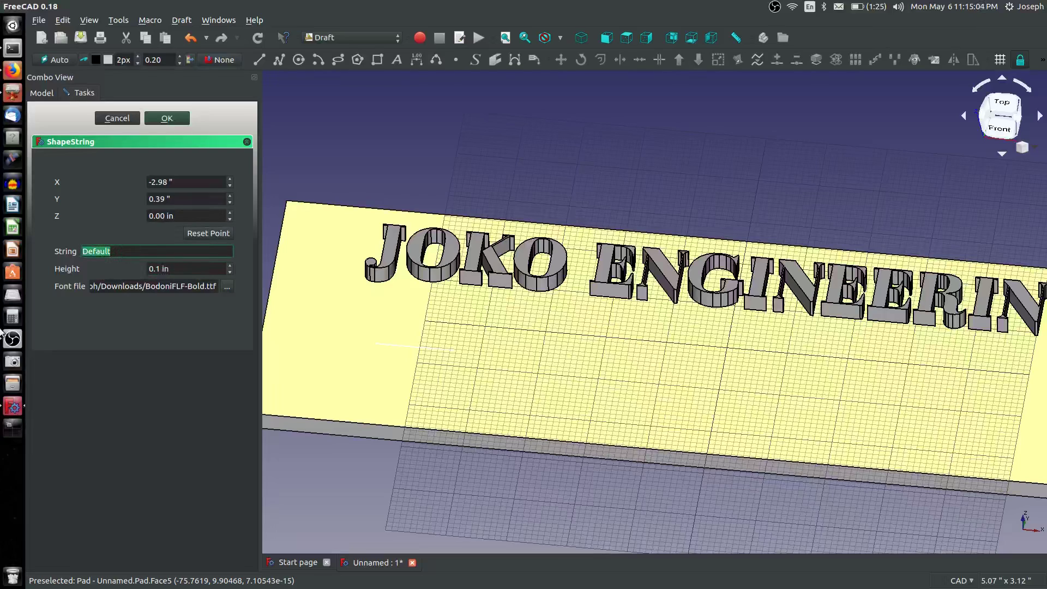
pyautogui.write('youtube.com/c/joko')
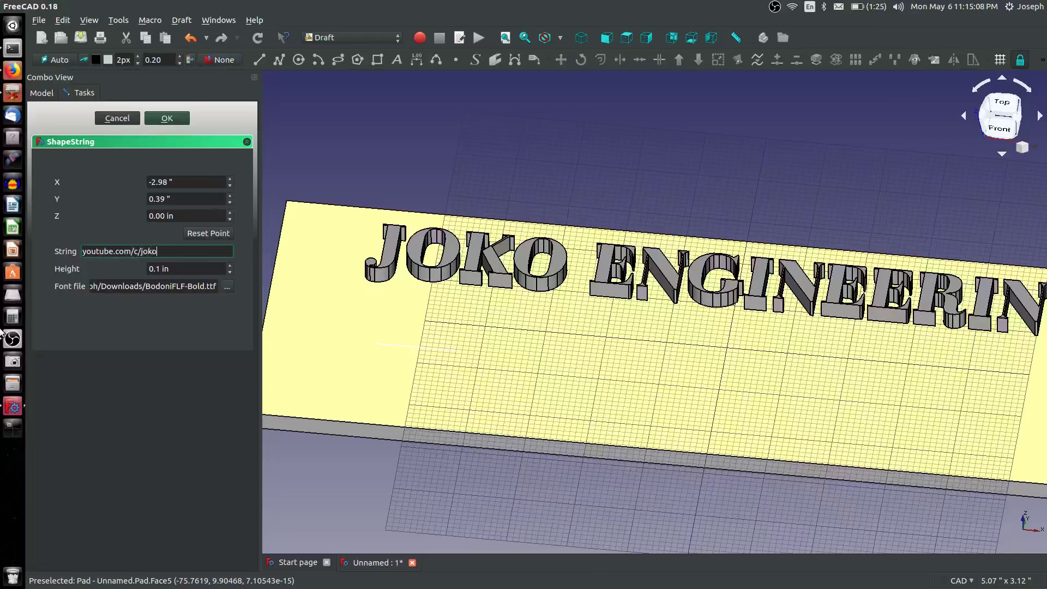
pyautogui.write('engineeringhelp')
pyautogui.click(172, 124)
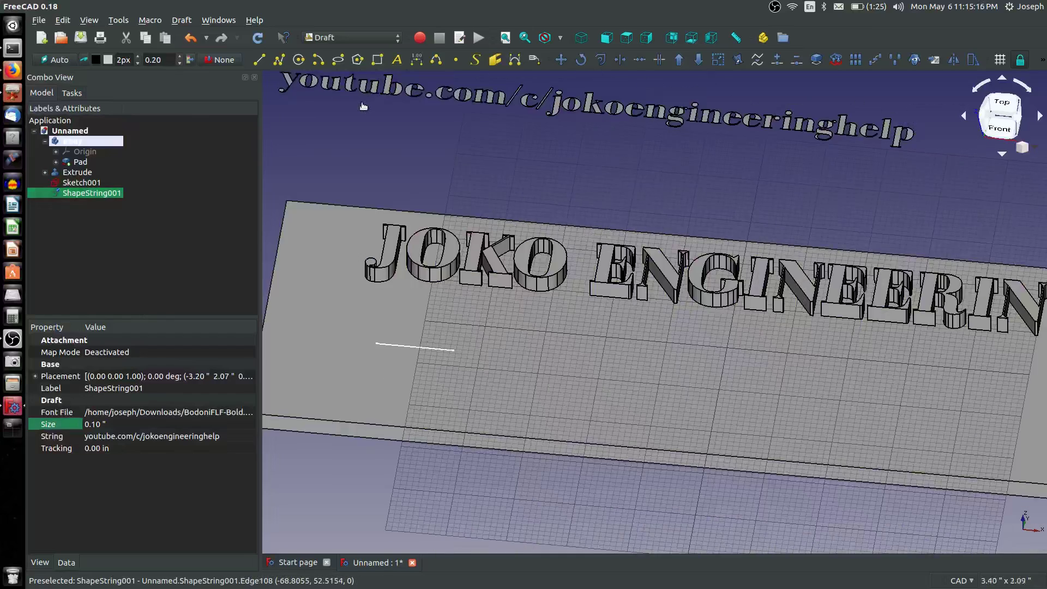
# Fit the whole model in view and look at it from the top.
pyautogui.scroll(-10, 363, 105)
pyautogui.scroll(10, 362, 105)
pyautogui.click(361, 103)
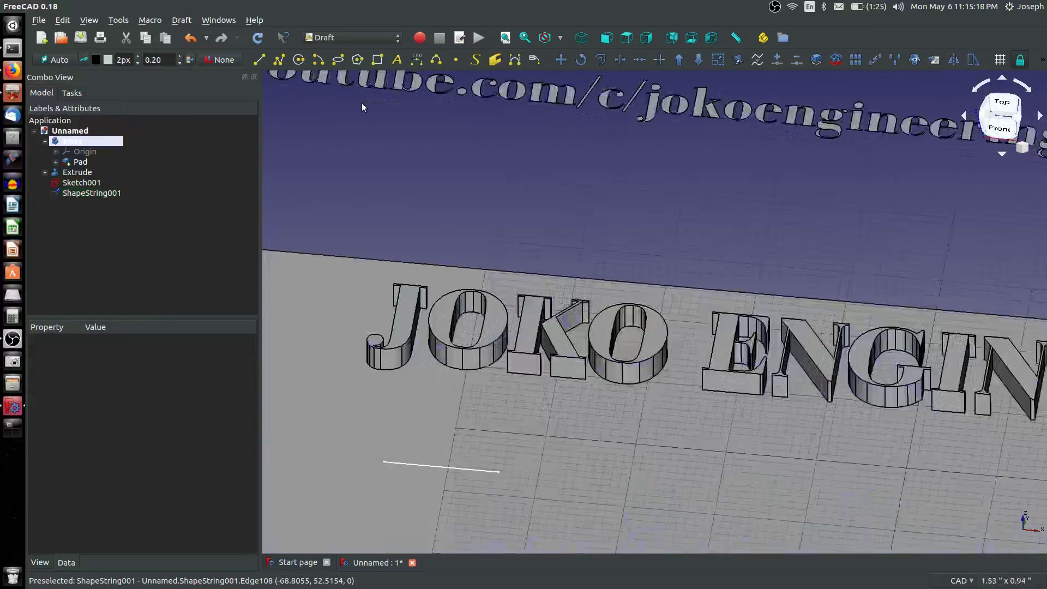
pyautogui.scroll(-10, 362, 103)
pyautogui.click(506, 37)
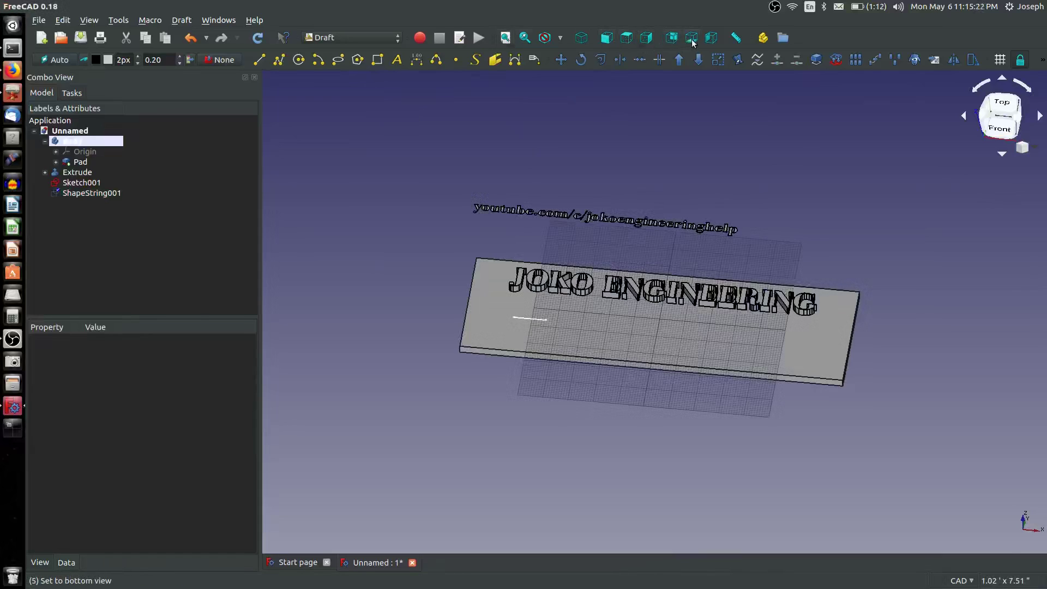
pyautogui.click(626, 37)
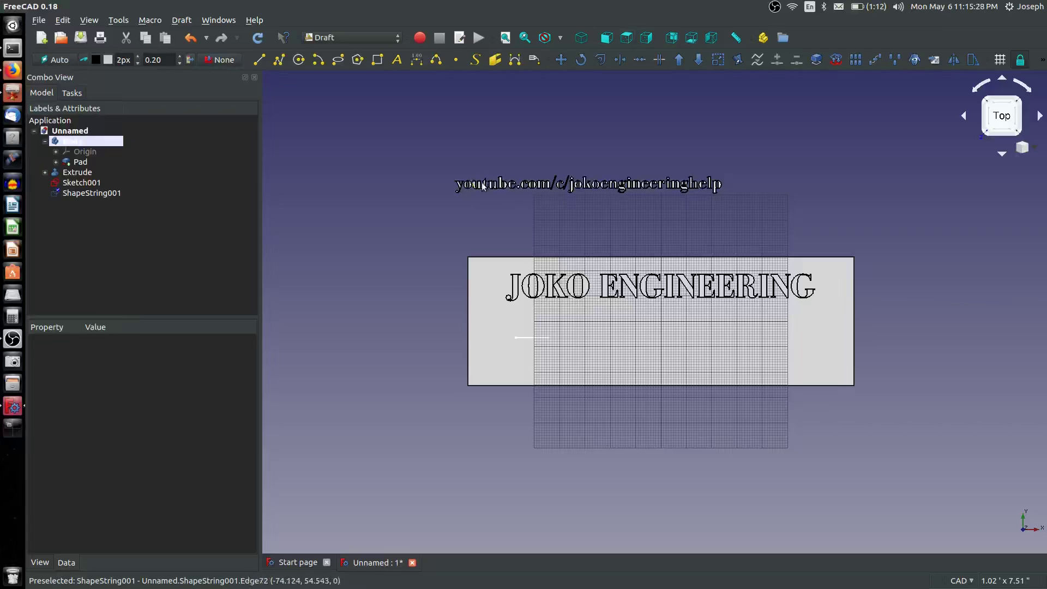
pyautogui.click(561, 59)
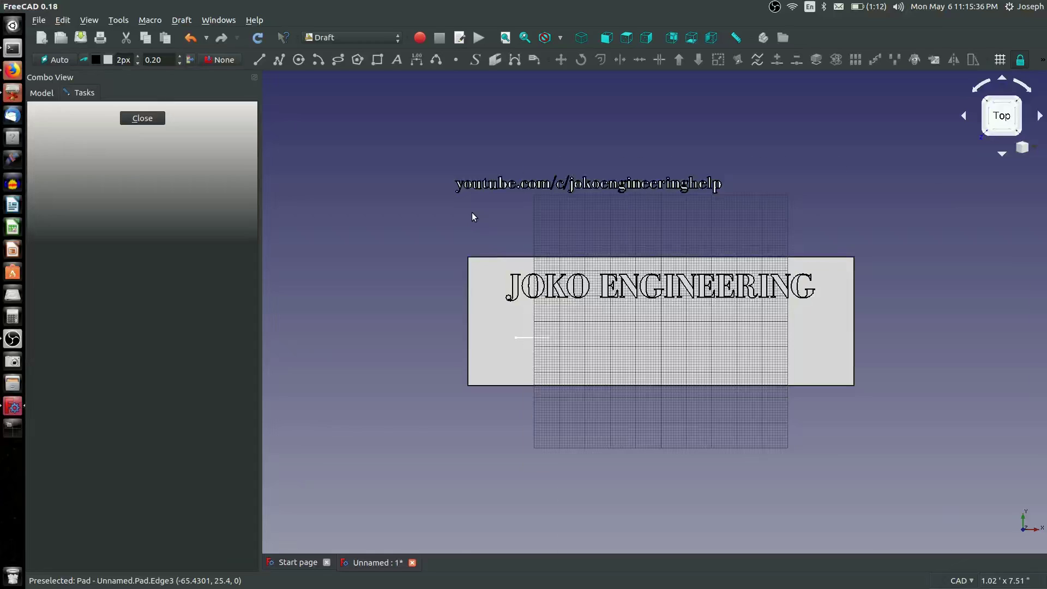
pyautogui.scroll(5, 472, 215)
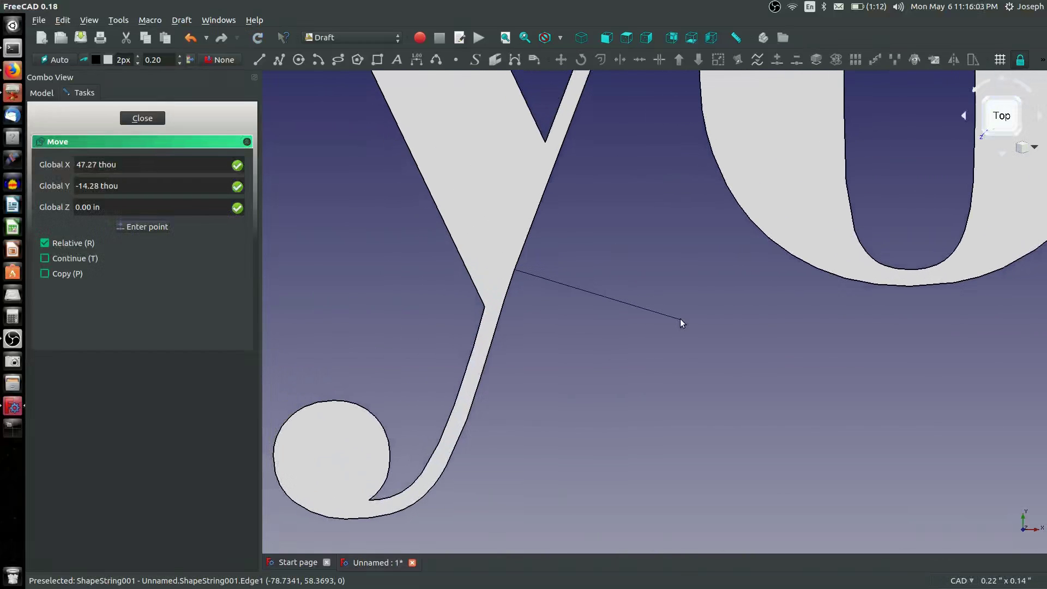
pyautogui.press('Escape')
pyautogui.scroll(3, 595, 274)
pyautogui.scroll(-5, 594, 274)
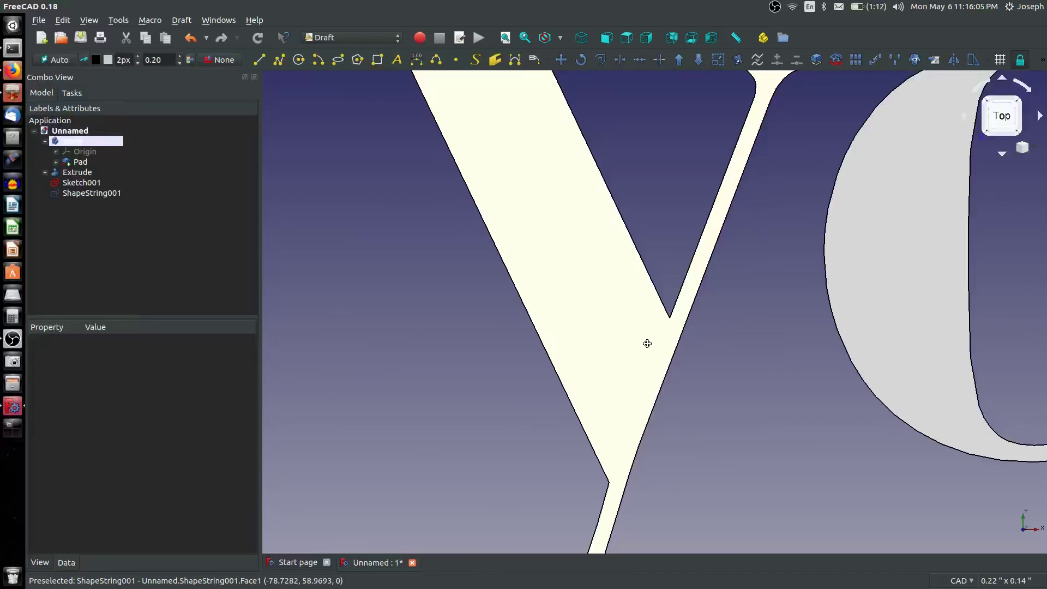
# Move the web-address ShapeString from the top-left corner of its "y" to the left endpoint of the sketched reference line.
pyautogui.click(562, 60)
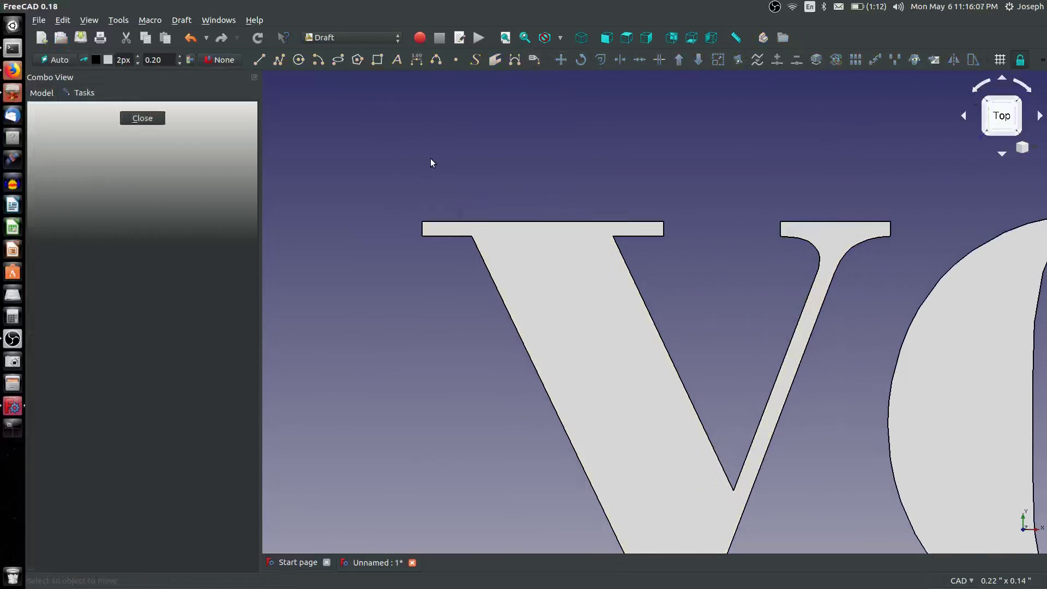
pyautogui.click(425, 225)
pyautogui.scroll(-8, 458, 198)
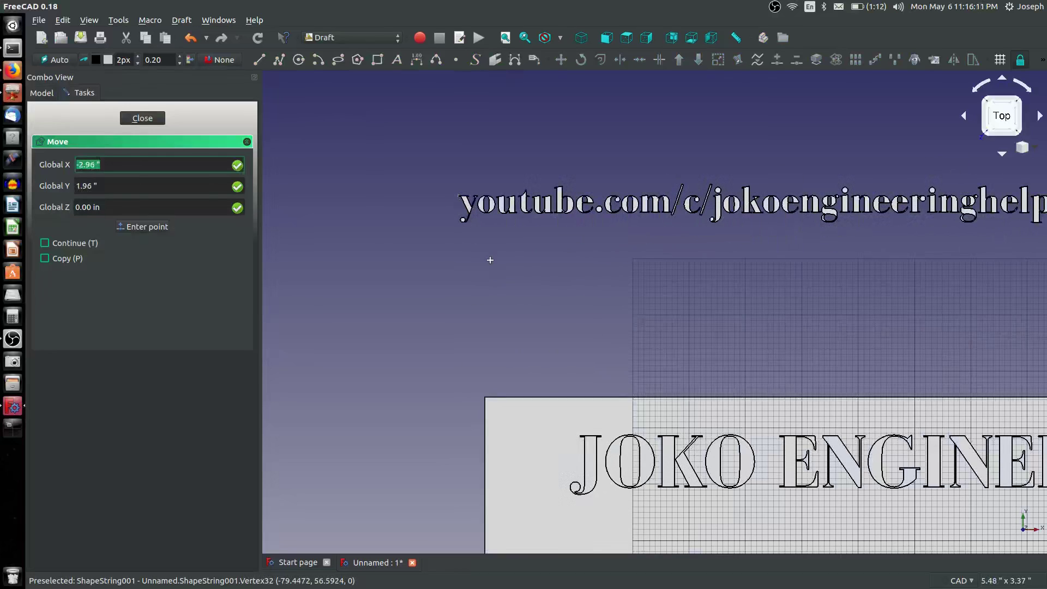
pyautogui.click(456, 194)
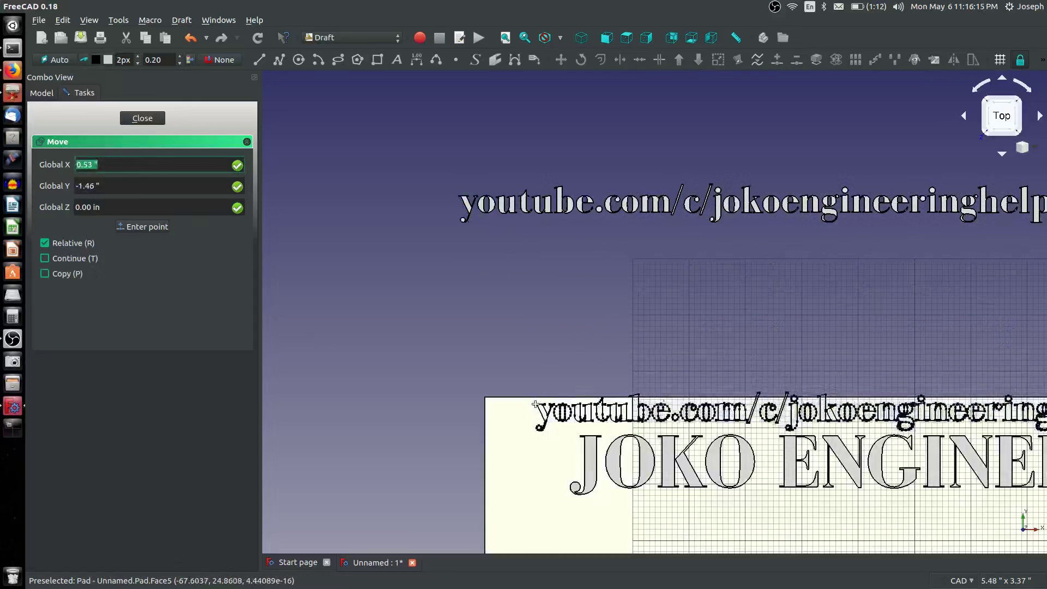
pyautogui.scroll(5, 534, 403)
pyautogui.scroll(-10, 535, 403)
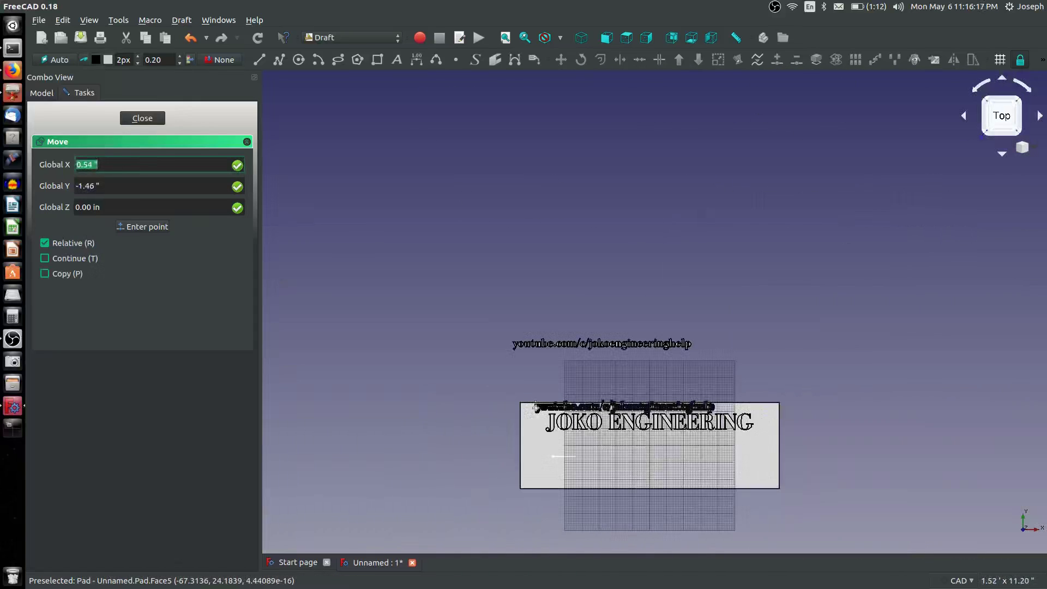
pyautogui.scroll(5, 536, 453)
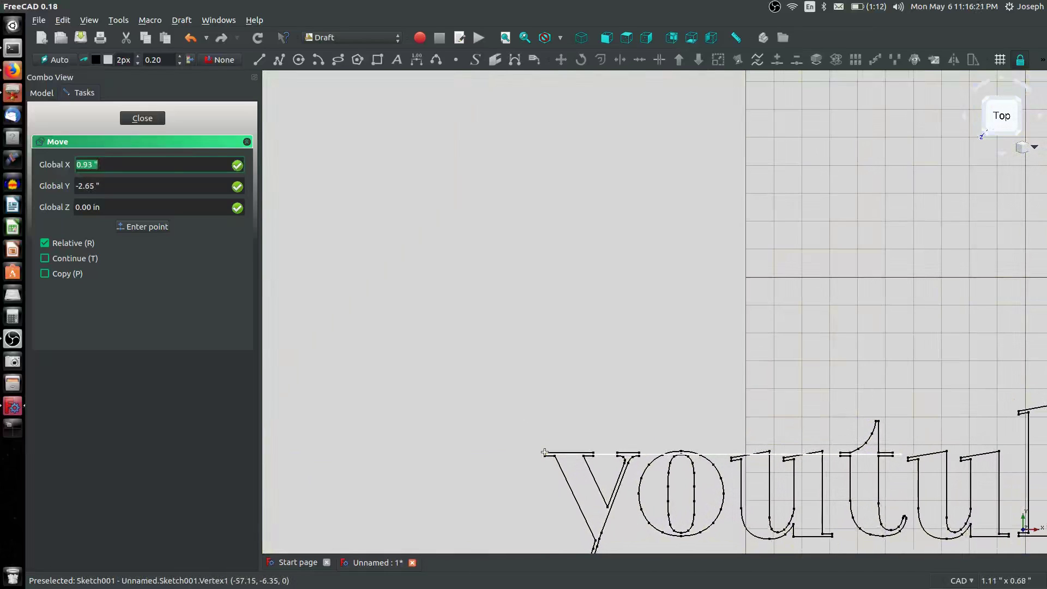
pyautogui.click(544, 452)
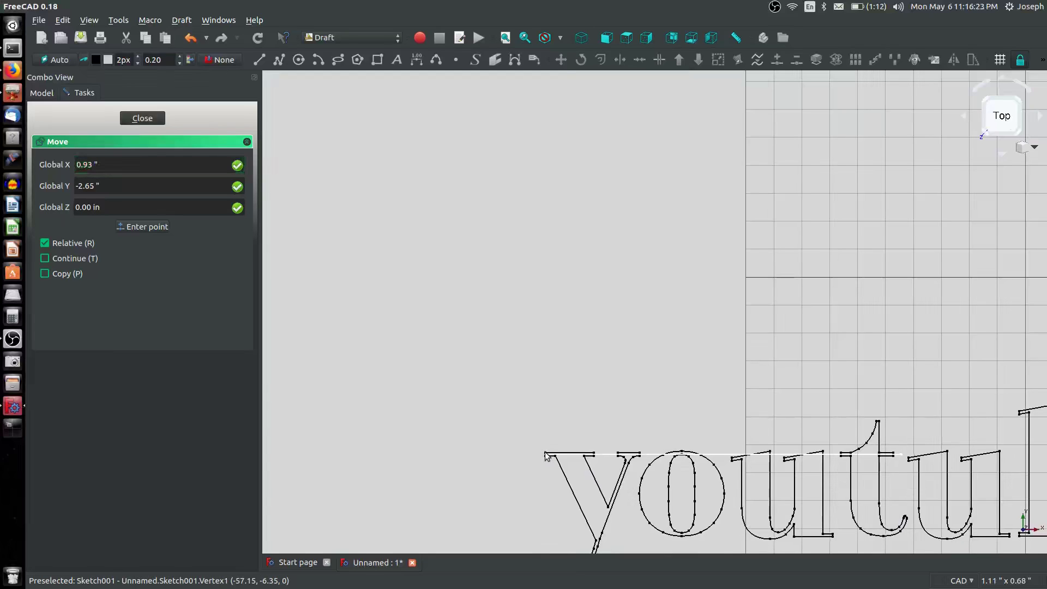
pyautogui.scroll(-5, 627, 484)
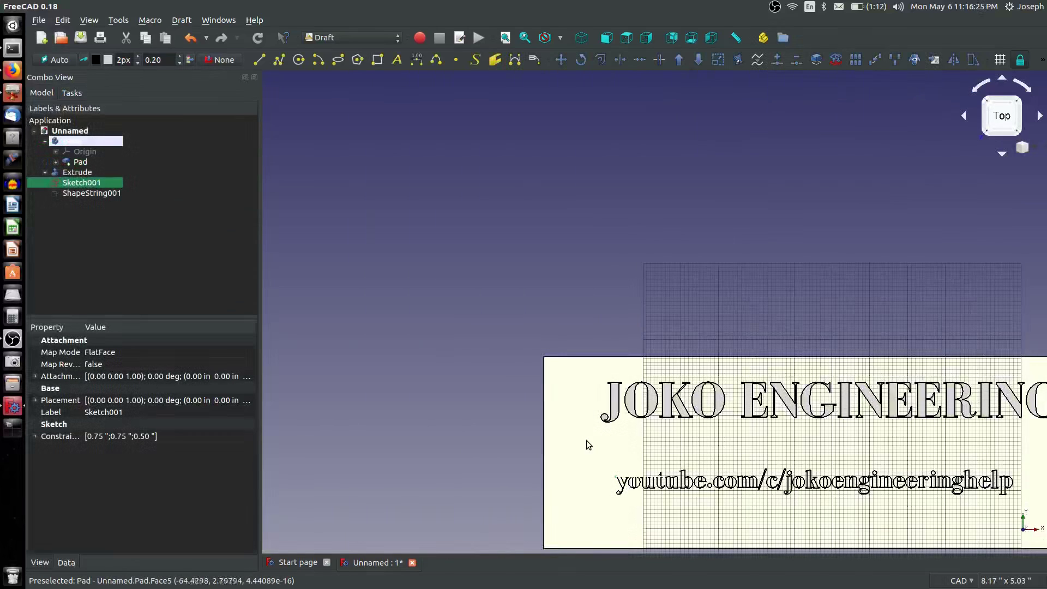
# Extrude the web-address ShapeString in the Part workbench 0.5 inches along its normal, with the direction reversed.
pyautogui.moveTo(470, 423); pyautogui.dragTo(367, 385, button='middle')
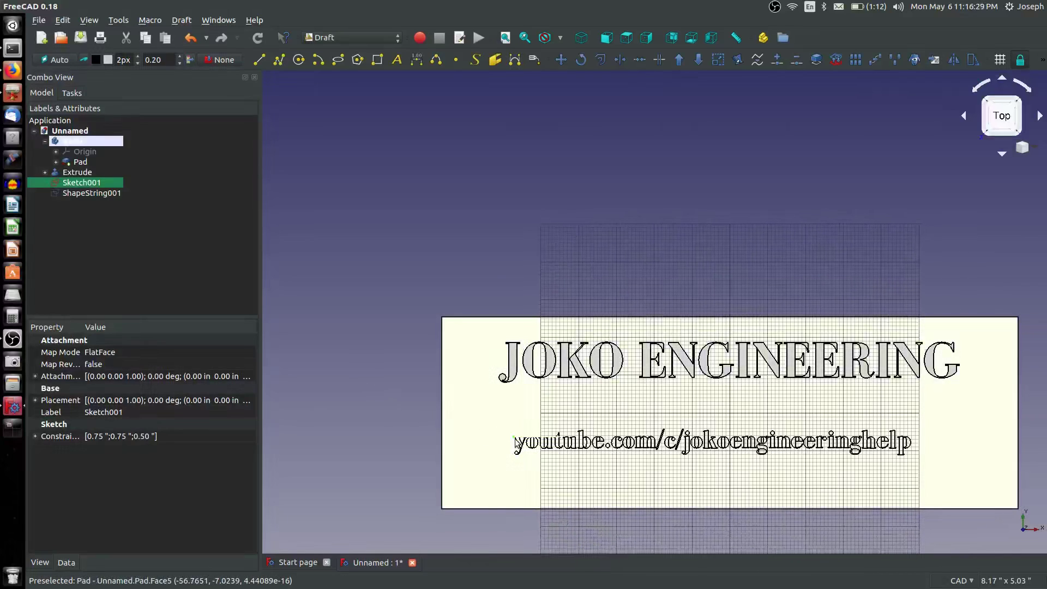
pyautogui.moveTo(652, 445); pyautogui.dragTo(651, 258, button='middle')
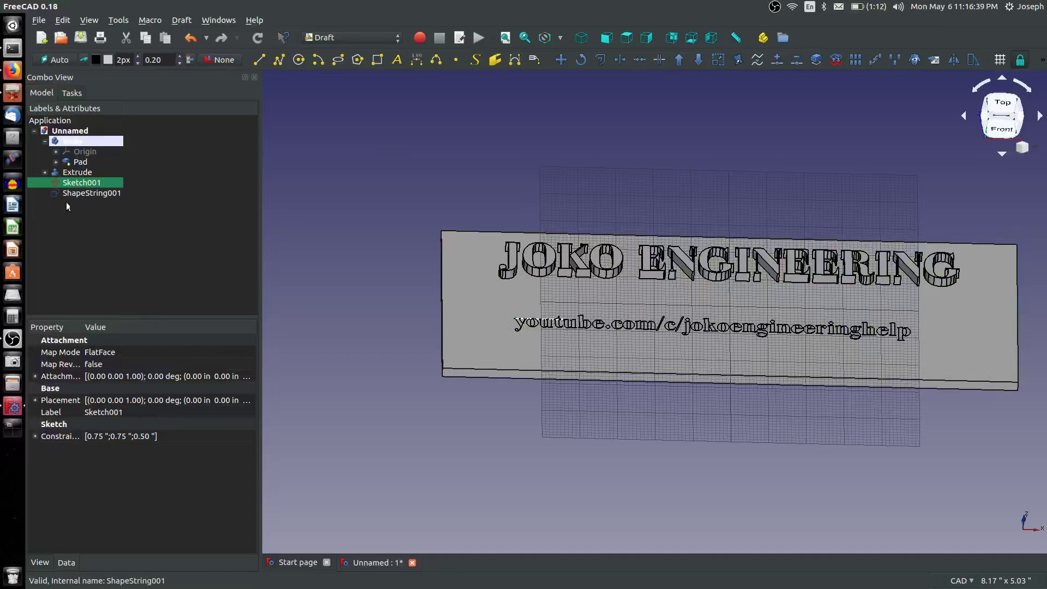
pyautogui.click(79, 193)
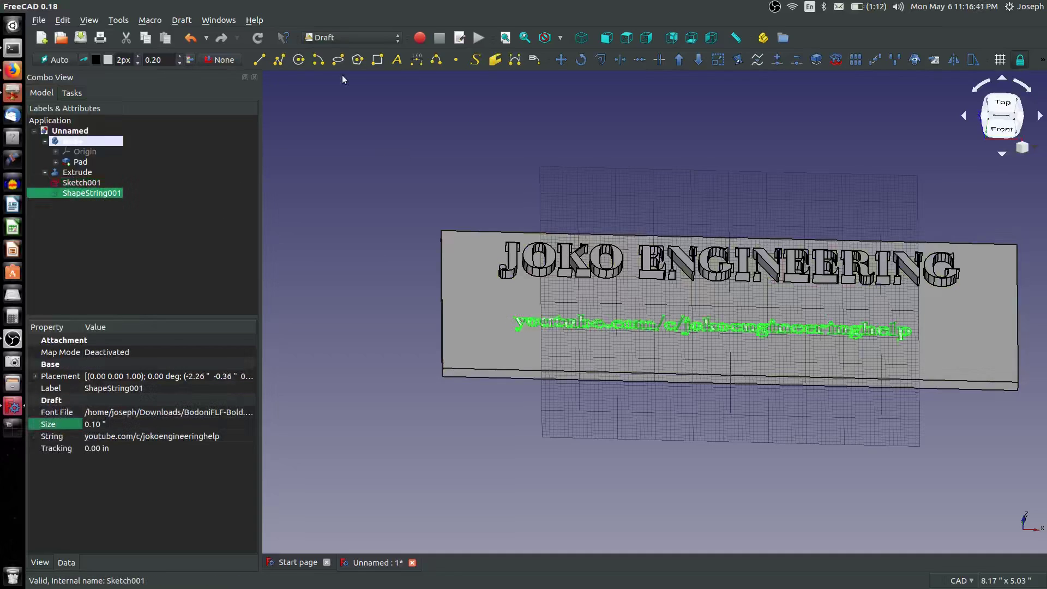
pyautogui.click(375, 38)
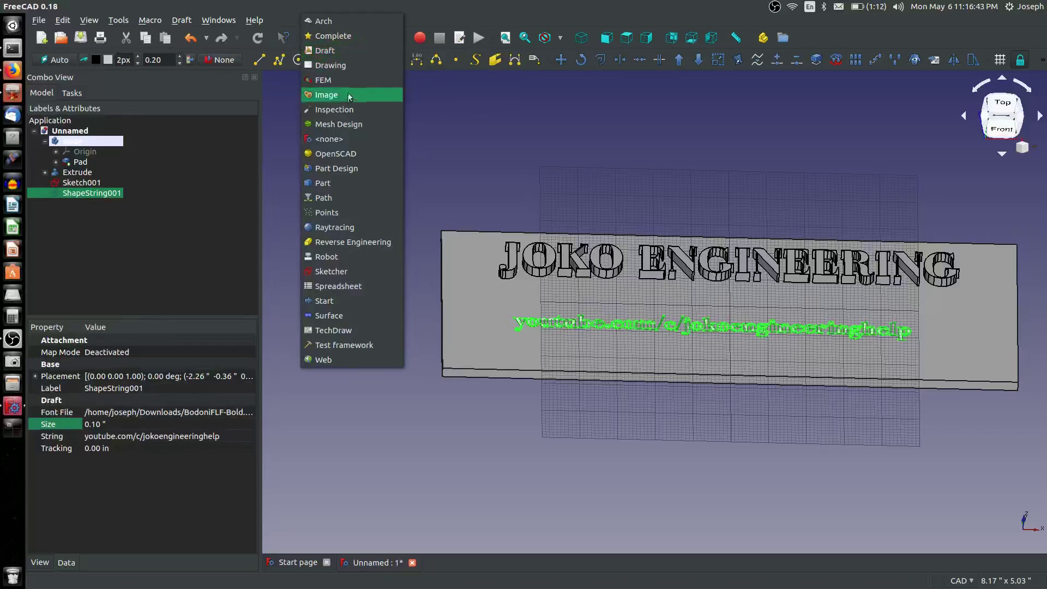
pyautogui.click(338, 184)
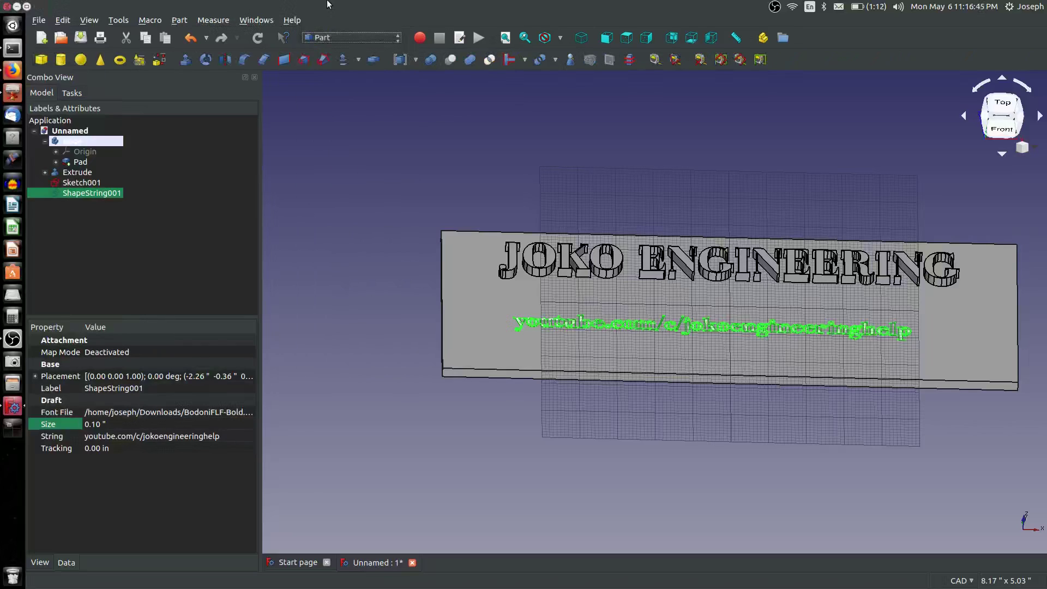
pyautogui.click(183, 59)
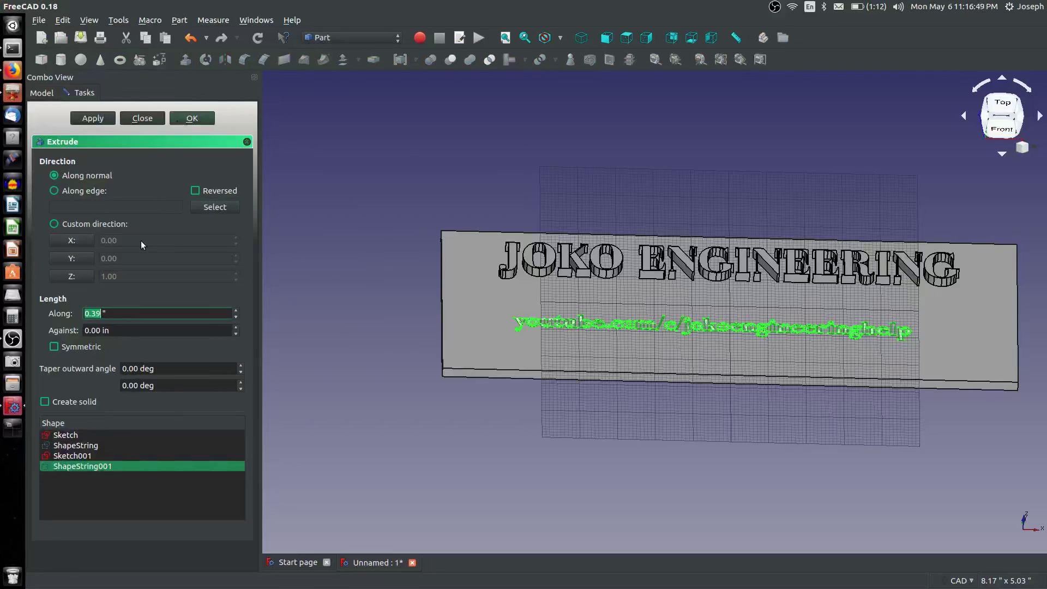
pyautogui.write('.5')
pyautogui.click(195, 190)
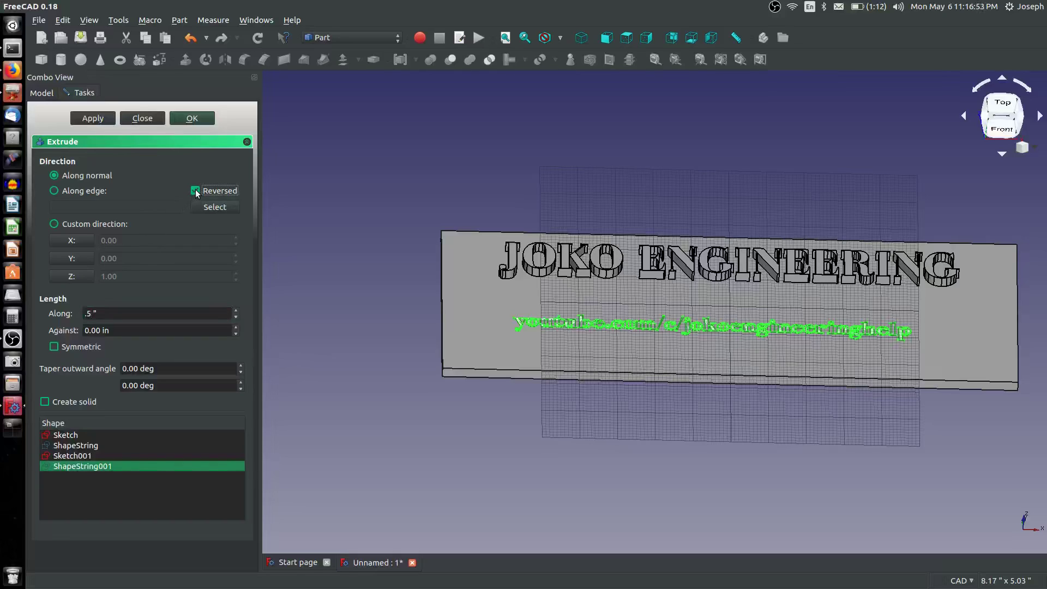
pyautogui.click(92, 118)
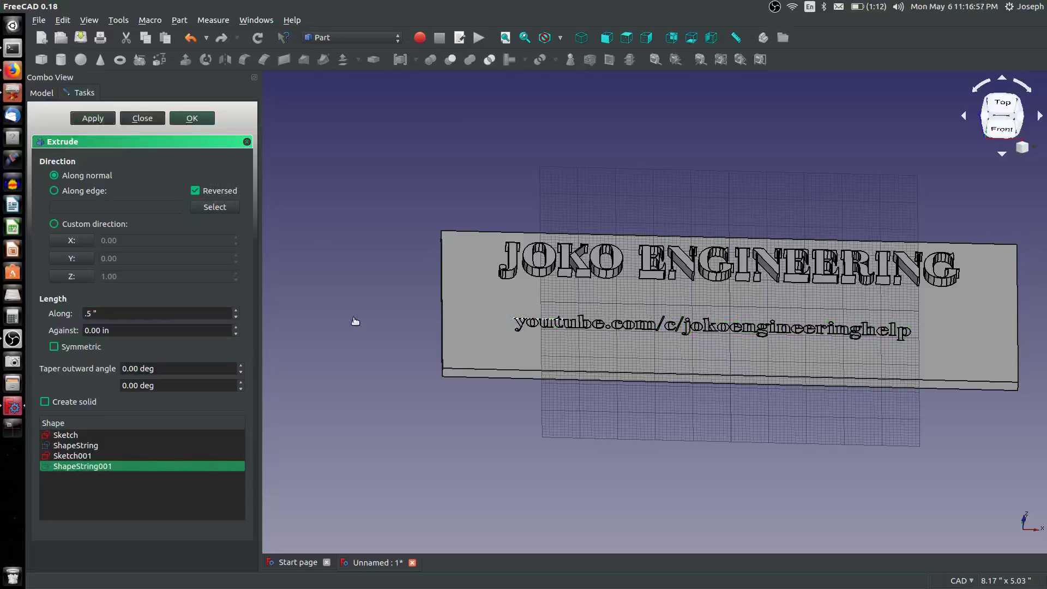
pyautogui.rightClick(359, 299)
pyautogui.press('Escape')
pyautogui.rightClick(360, 268)
pyautogui.click(348, 214)
pyautogui.rightClick(352, 177)
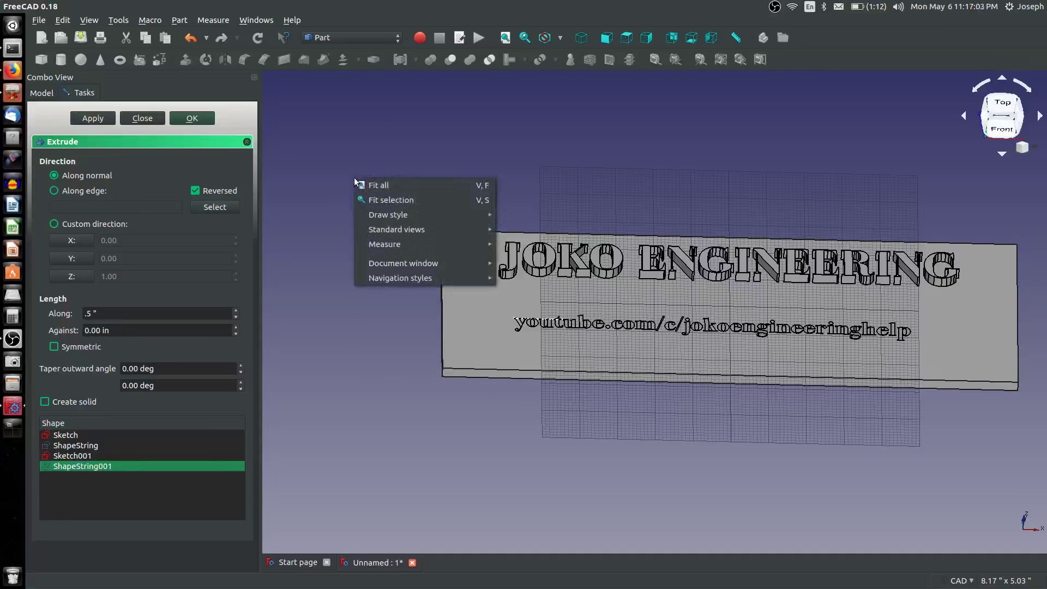
pyautogui.click(369, 139)
pyautogui.rightClick(359, 117)
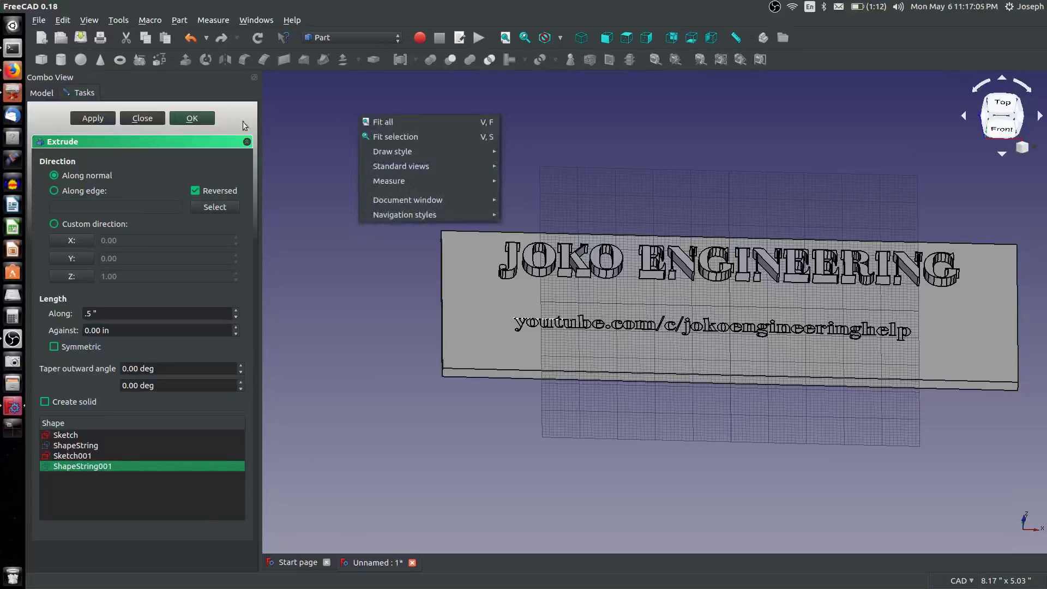
pyautogui.click(191, 124)
pyautogui.click(205, 126)
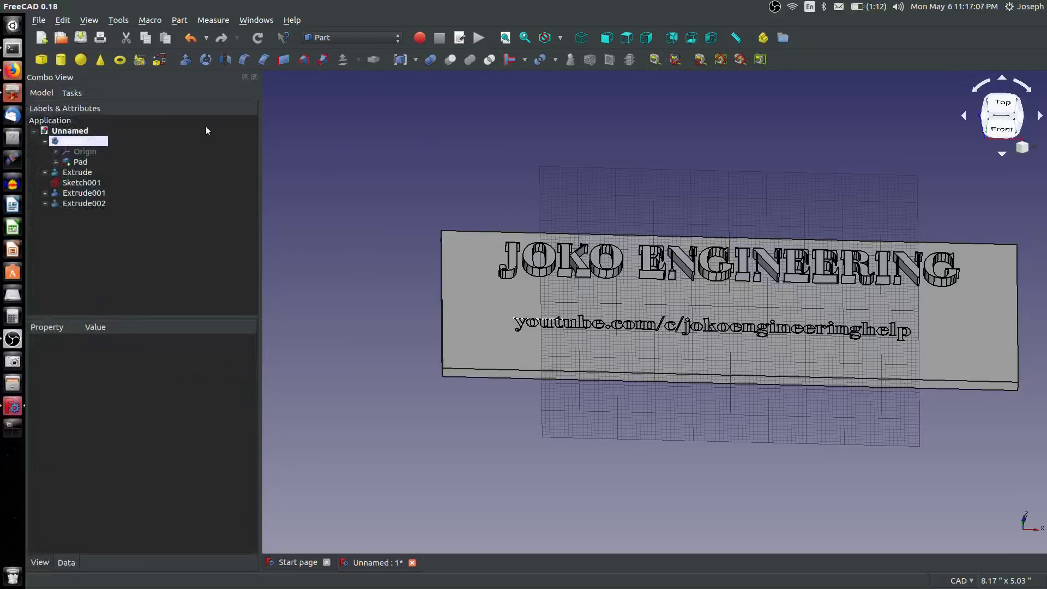
# Try to cut the duplicate web-address extrusion, Extrude002, out of the plate's Pad.
pyautogui.moveTo(407, 267)
pyautogui.mouseDown(button='middle')
pyautogui.moveTo(424, 262)
pyautogui.moveTo(468, 183)
pyautogui.moveTo(451, 175)
pyautogui.moveTo(542, 124)
pyautogui.moveTo(630, 103)
pyautogui.moveTo(431, 226)
pyautogui.moveTo(401, 266)
pyautogui.mouseUp(button='middle')
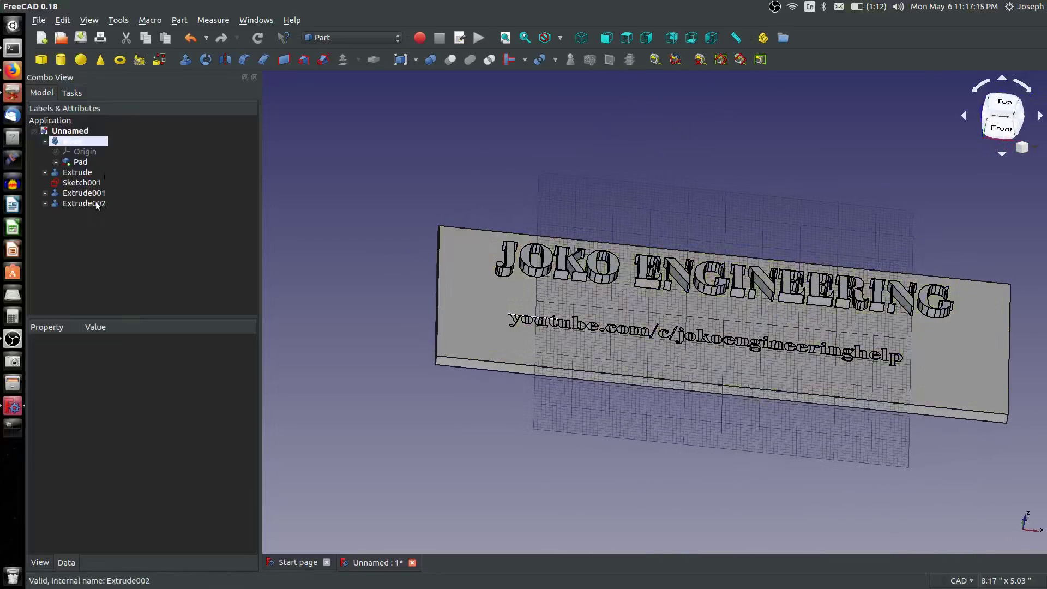
pyautogui.click(96, 204)
pyautogui.click(80, 162)
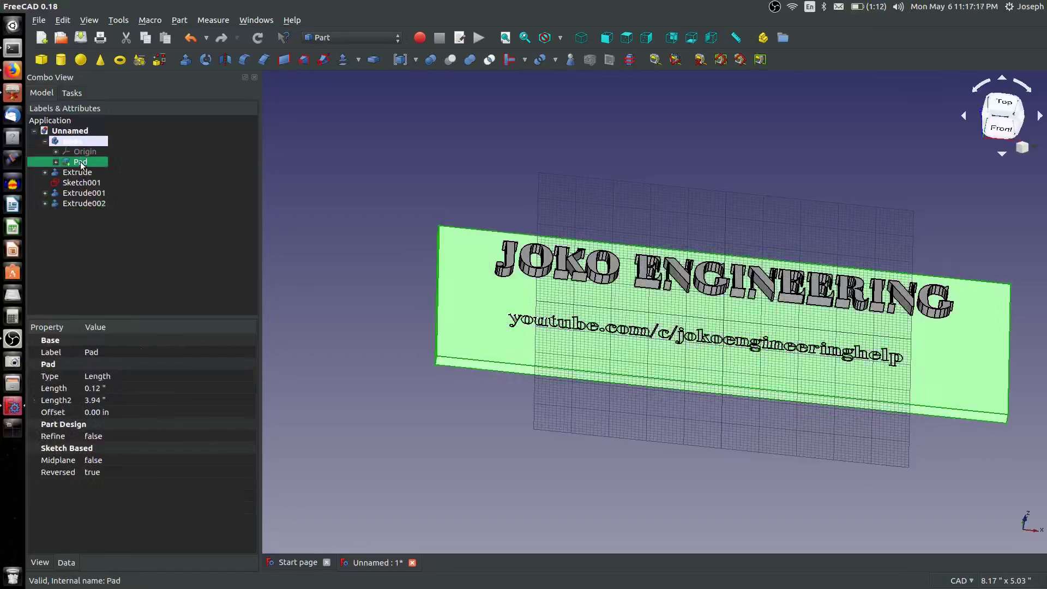
pyautogui.keyDown('ctrl'); pyautogui.click(79, 204); pyautogui.keyUp('ctrl')
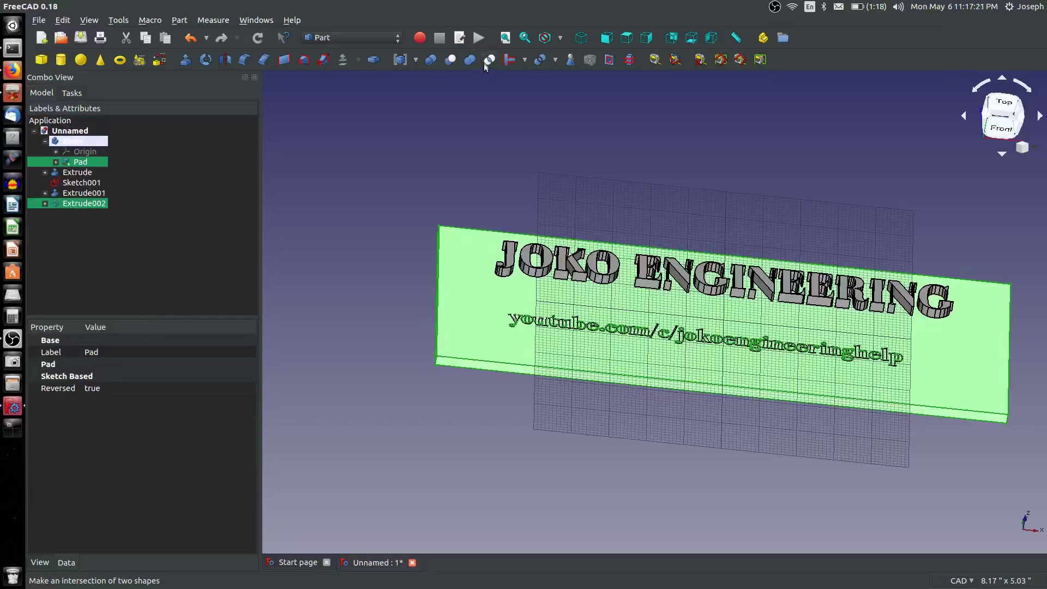
pyautogui.click(449, 64)
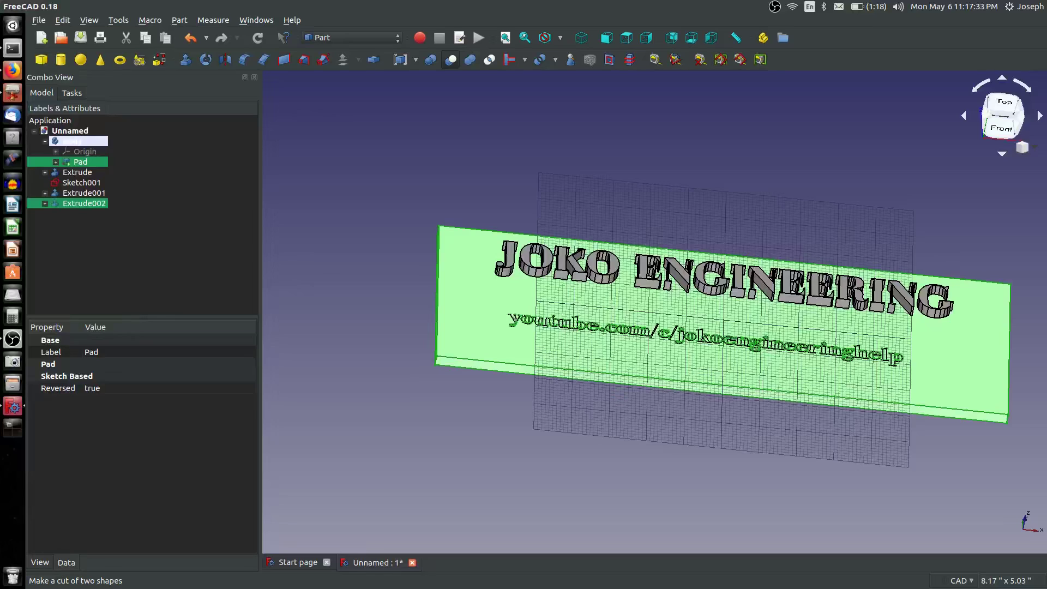
pyautogui.click(450, 60)
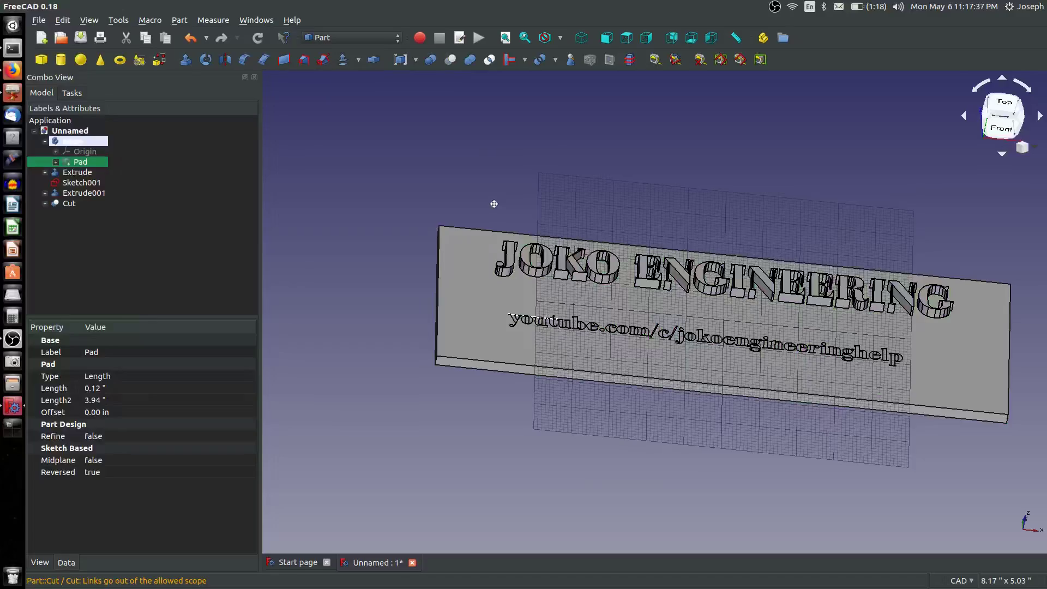
pyautogui.moveTo(502, 217); pyautogui.dragTo(524, 203, button='middle')
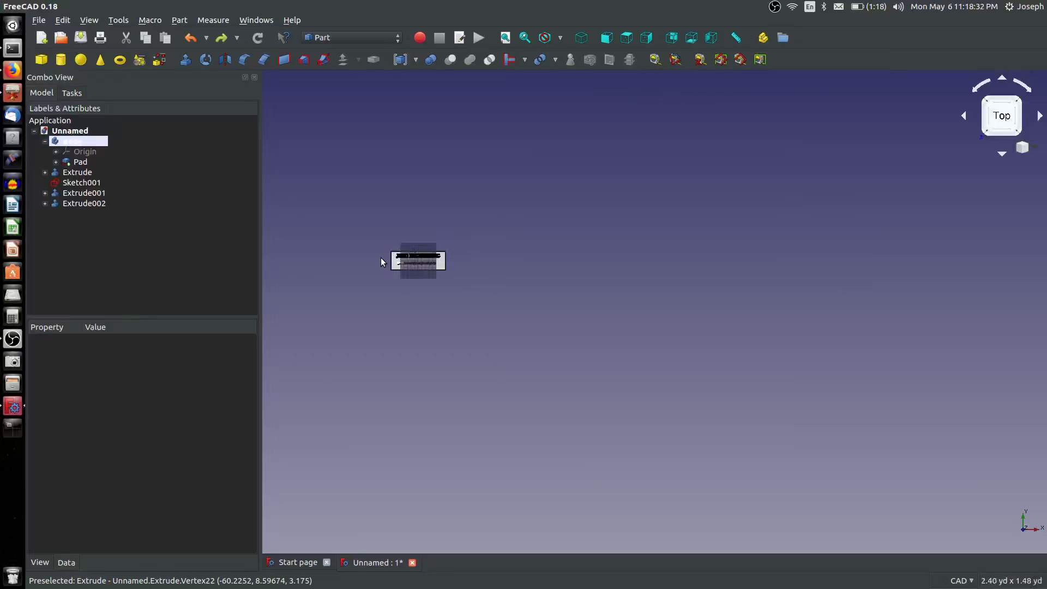
# Fit the whole model in view and delete the duplicate web-address extrusion, Extrude002.
pyautogui.scroll(8, 394, 259)
pyautogui.scroll(-6, 394, 259)
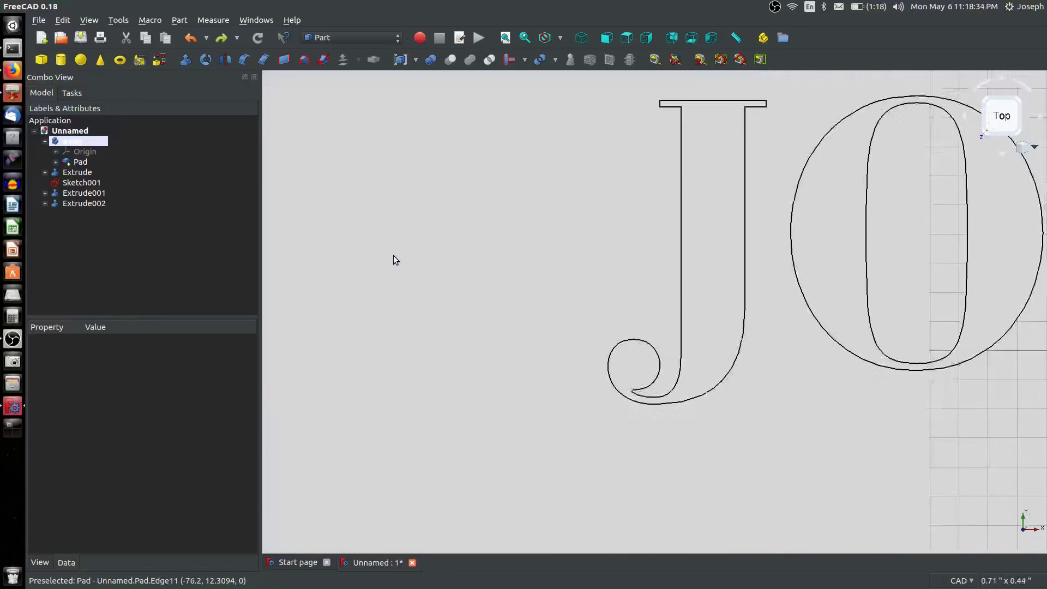
pyautogui.scroll(5, 395, 259)
pyautogui.scroll(-10, 394, 257)
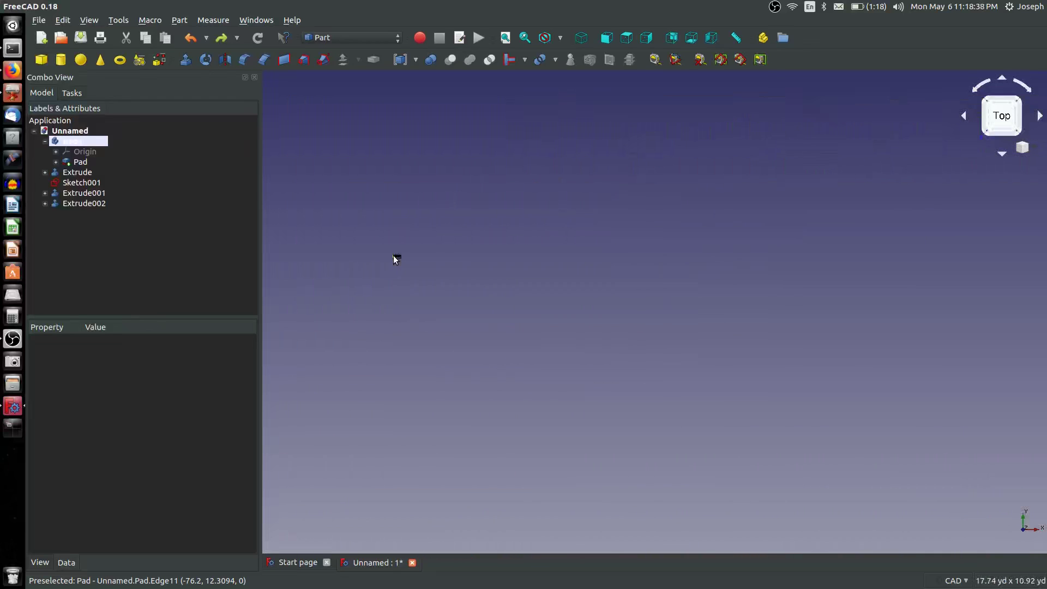
pyautogui.click(505, 37)
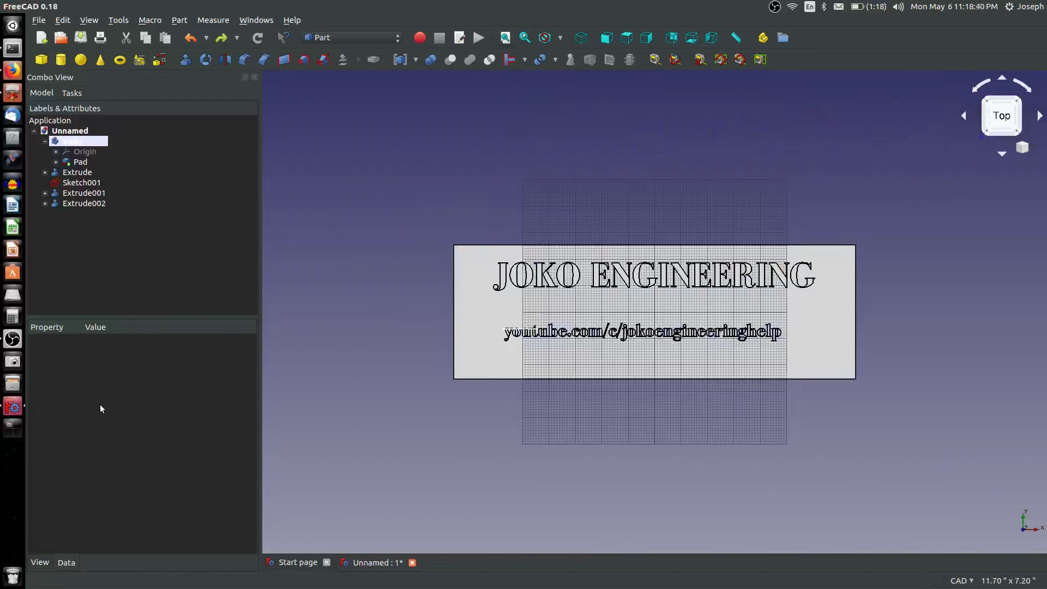
pyautogui.click(84, 204)
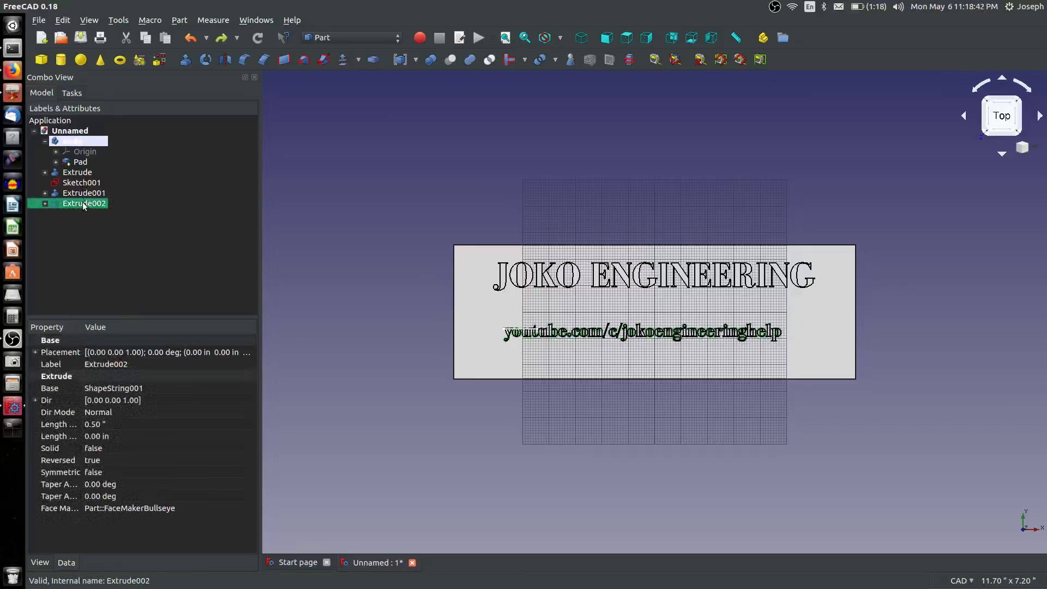
pyautogui.press('Delete')
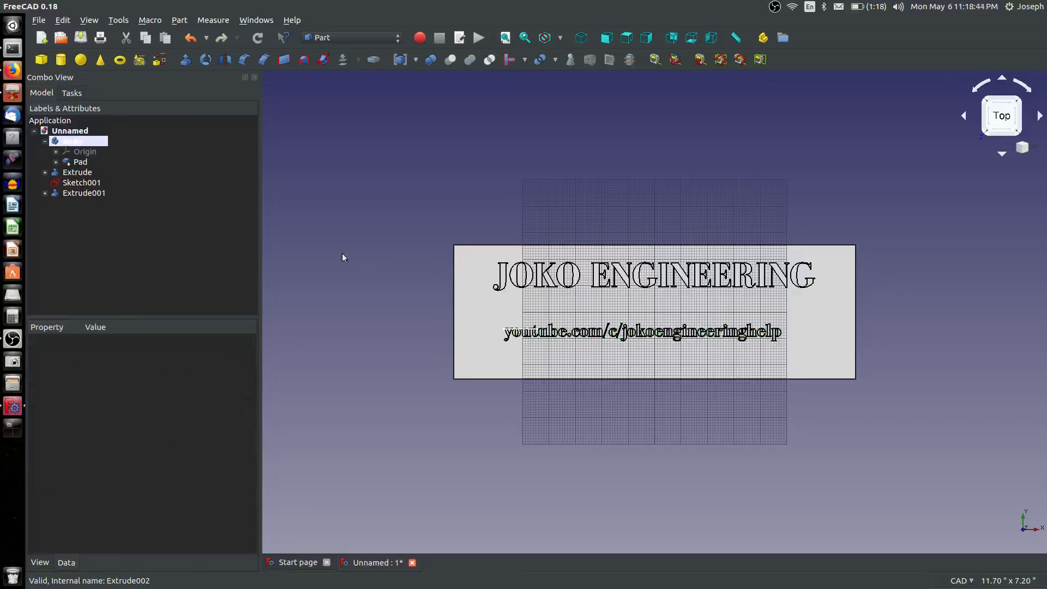
# Cut the remaining web-address extrusion, Extrude001, out of the plate's Pad with a Boolean Cut.
pyautogui.moveTo(415, 320); pyautogui.dragTo(565, 189, button='middle')
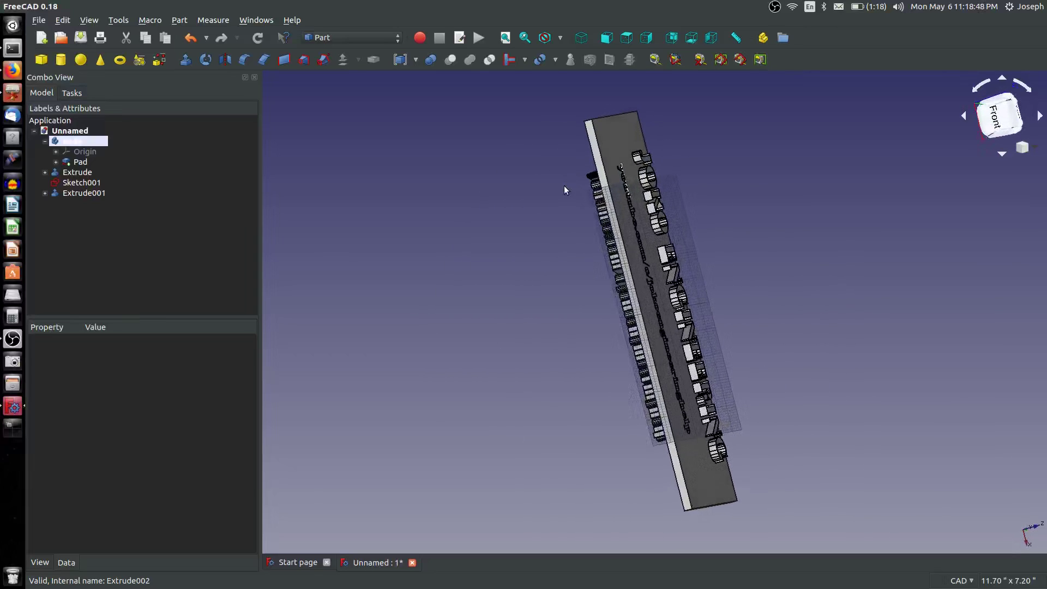
pyautogui.click(82, 162)
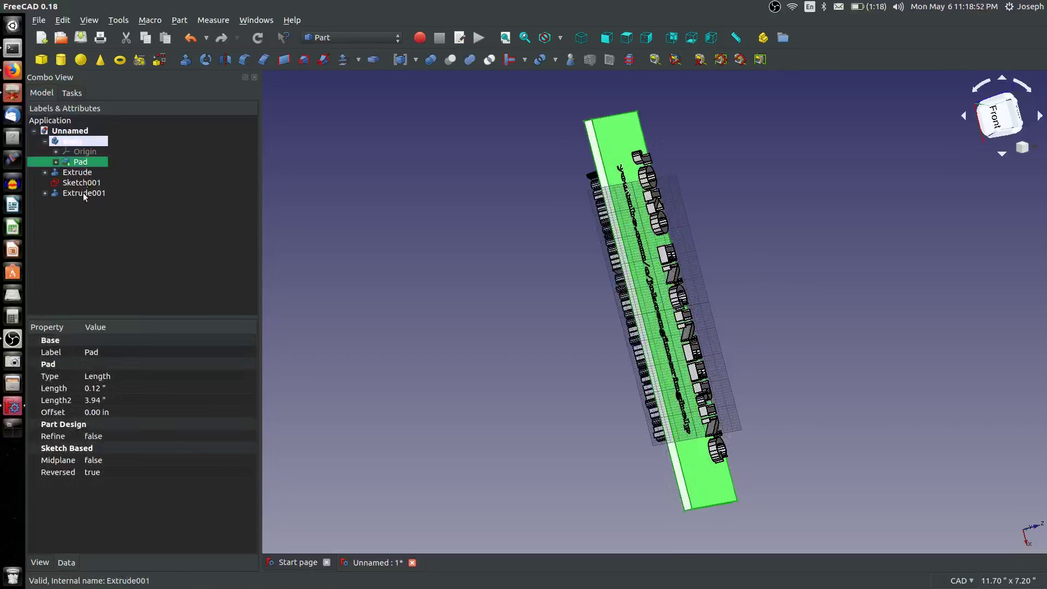
pyautogui.keyDown('ctrl'); pyautogui.click(83, 192); pyautogui.keyUp('ctrl')
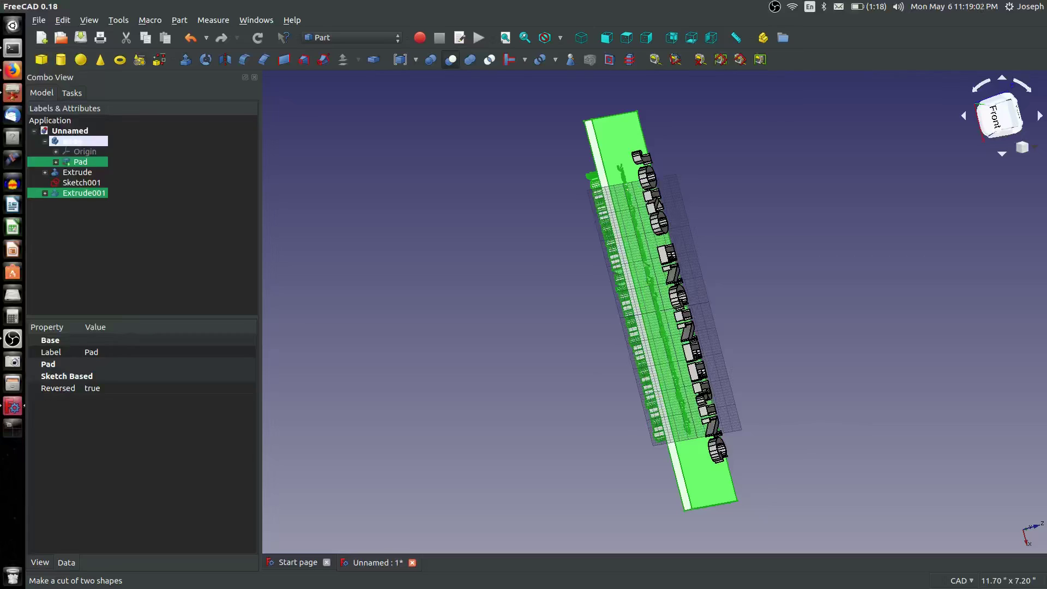
pyautogui.click(451, 60)
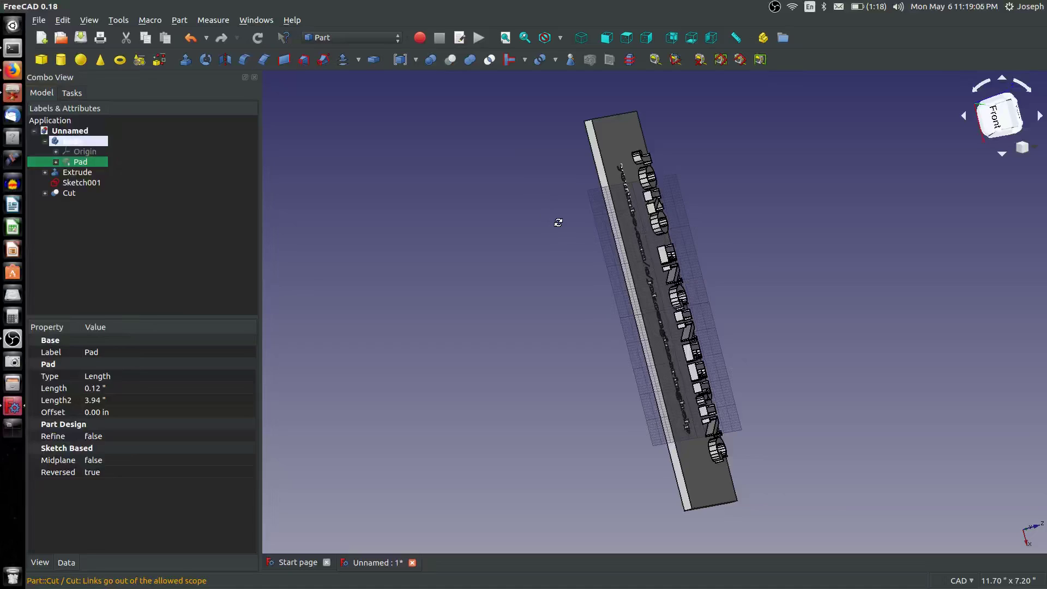
# Examine the web-address letters cut into the plate up close along the line, ending in the top view.
pyautogui.moveTo(557, 222); pyautogui.dragTo(436, 368, button='middle')
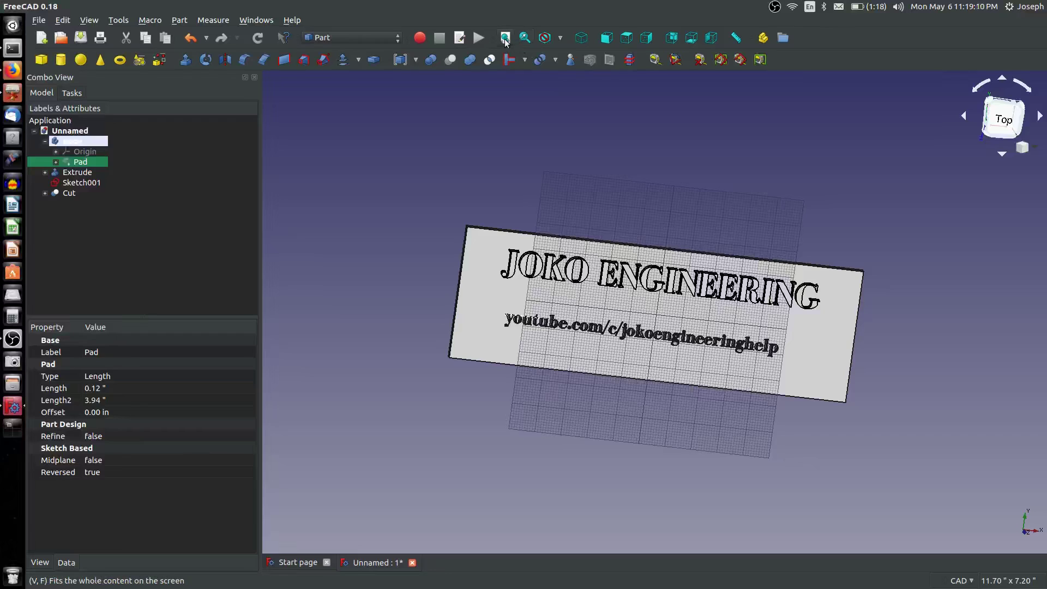
pyautogui.click(652, 325)
pyautogui.scroll(5, 645, 323)
pyautogui.scroll(5, 645, 323)
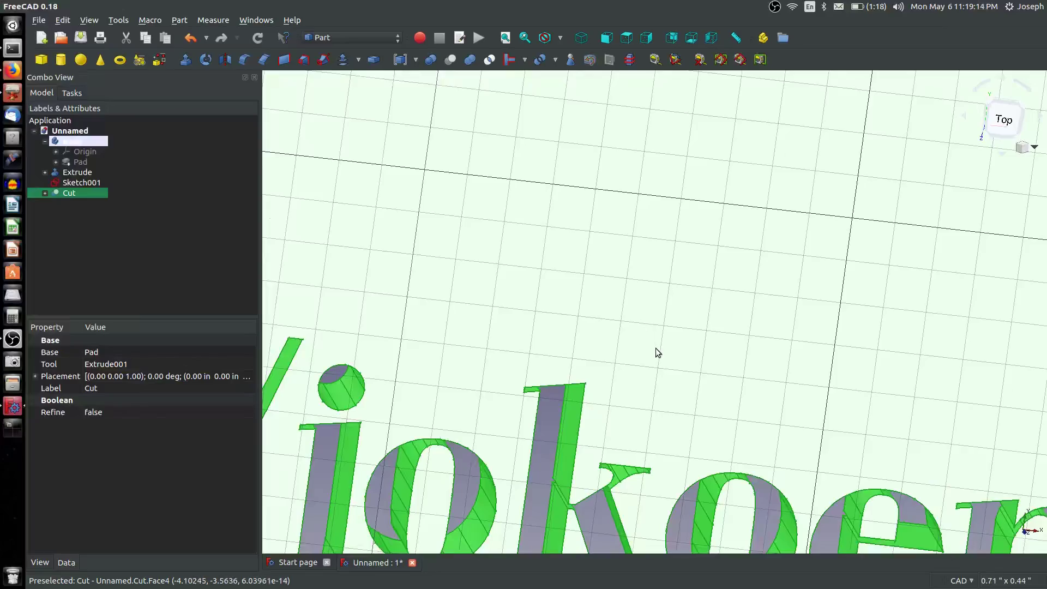
pyautogui.moveTo(656, 348); pyautogui.dragTo(643, 325, button='middle')
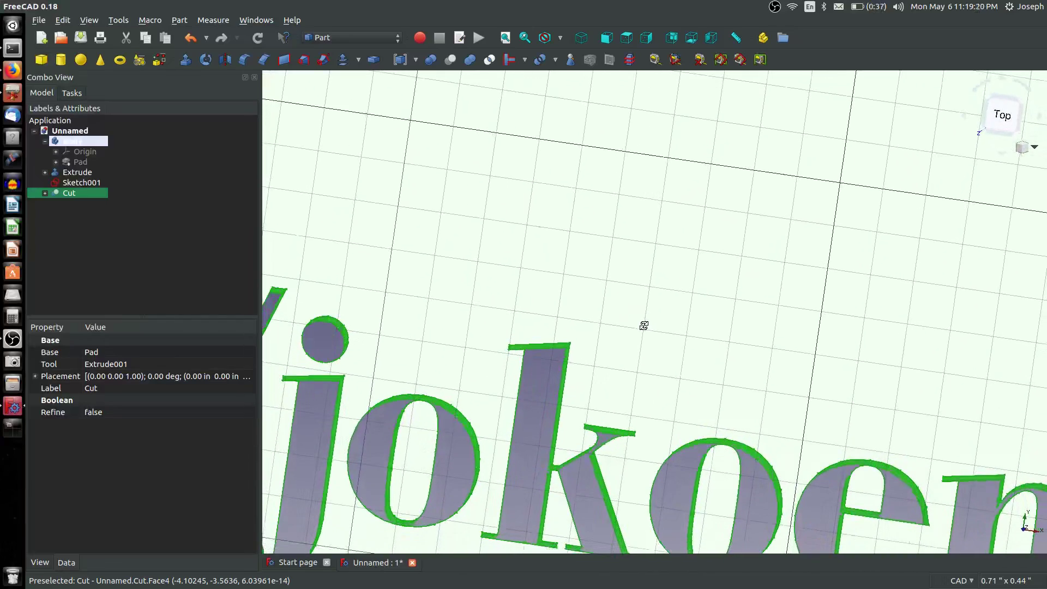
pyautogui.scroll(-8, 615, 291)
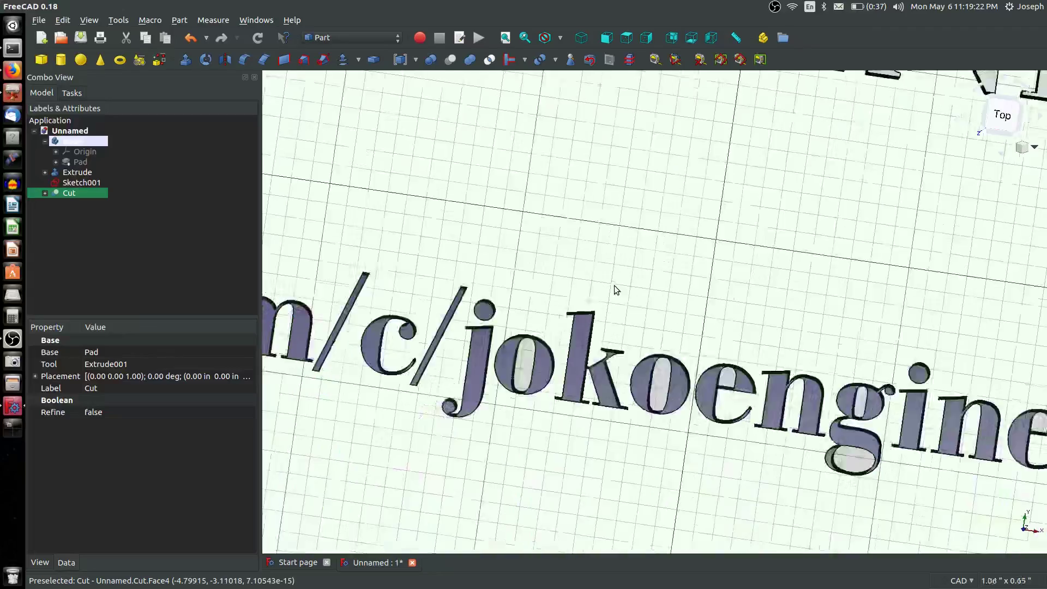
pyautogui.scroll(8, 615, 289)
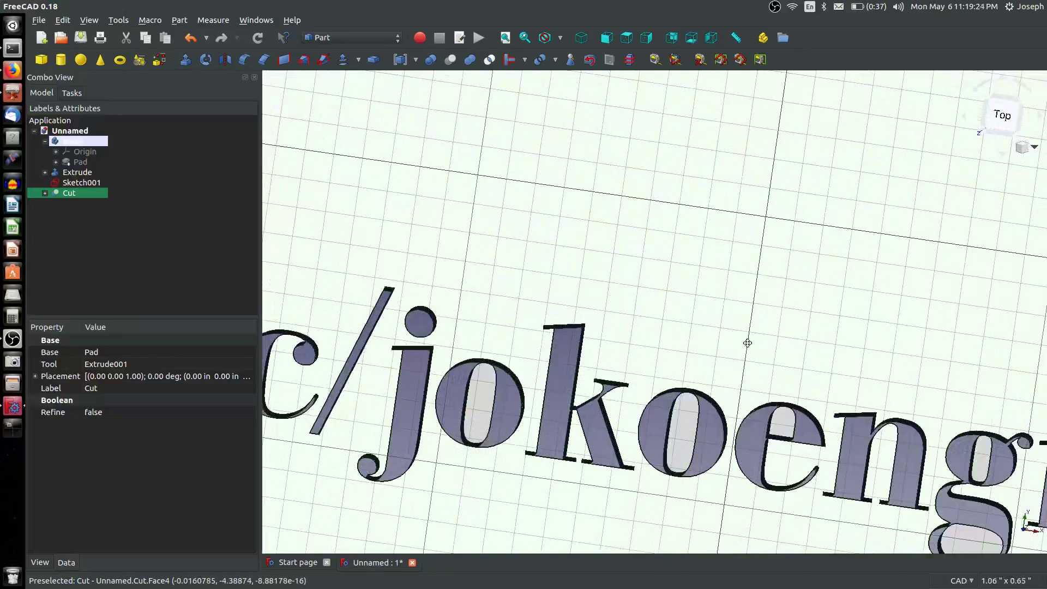
pyautogui.scroll(3, 748, 346)
pyautogui.moveTo(747, 346); pyautogui.dragTo(272, 306, button='middle')
pyautogui.moveTo(662, 300); pyautogui.dragTo(423, 269, button='middle')
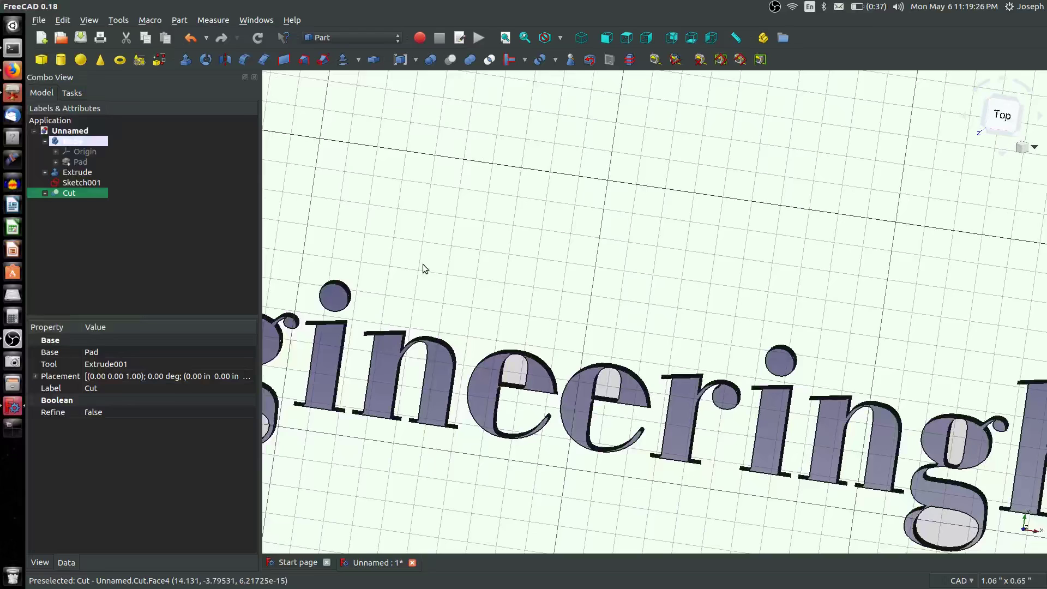
pyautogui.moveTo(824, 333); pyautogui.dragTo(571, 303, button='middle')
pyautogui.moveTo(982, 385); pyautogui.dragTo(807, 382, button='middle')
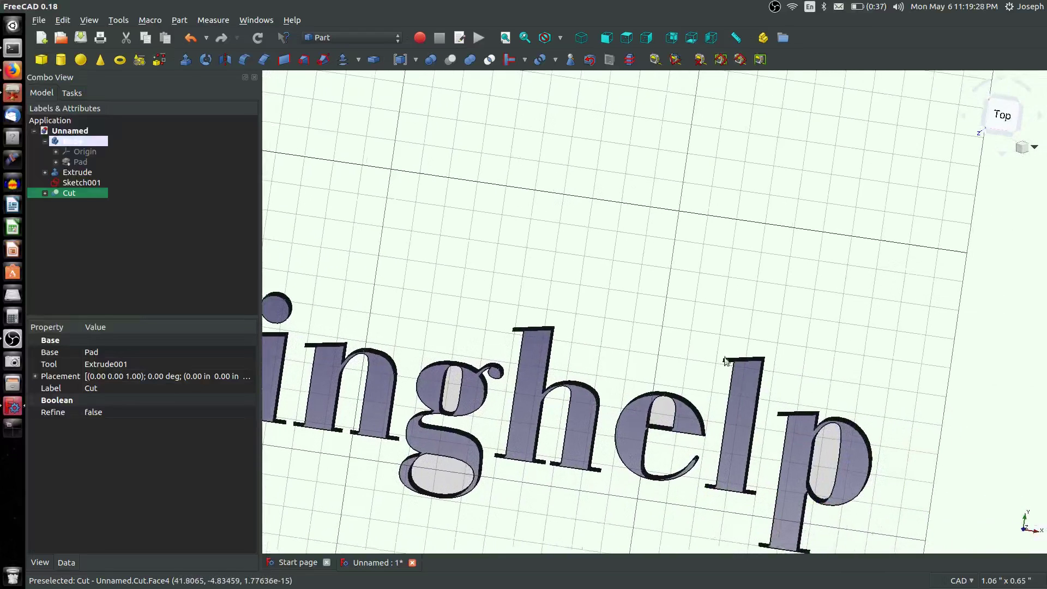
pyautogui.moveTo(829, 483); pyautogui.dragTo(927, 430, button='middle')
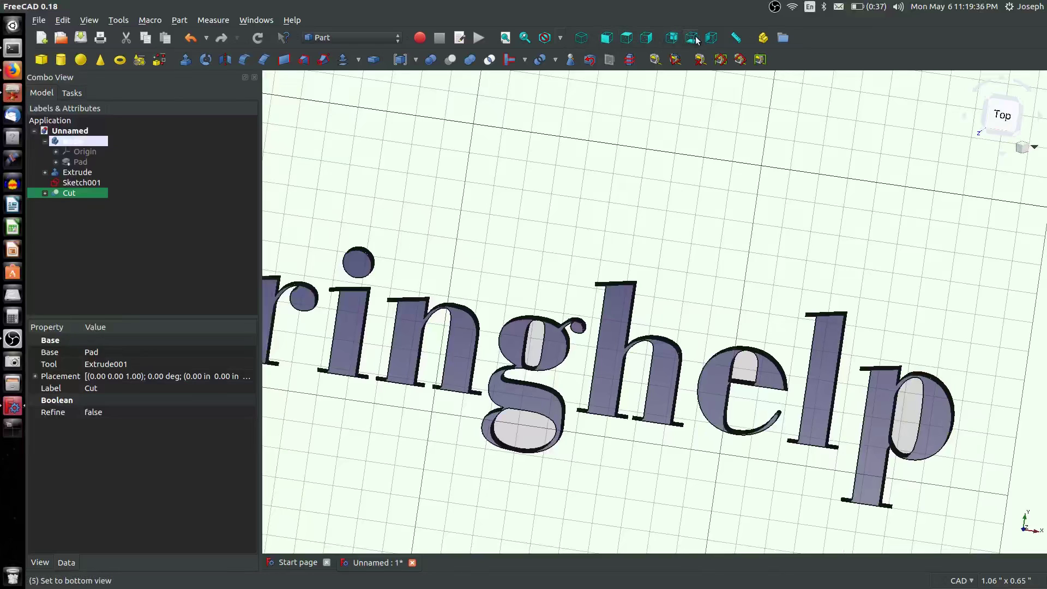
pyautogui.click(627, 39)
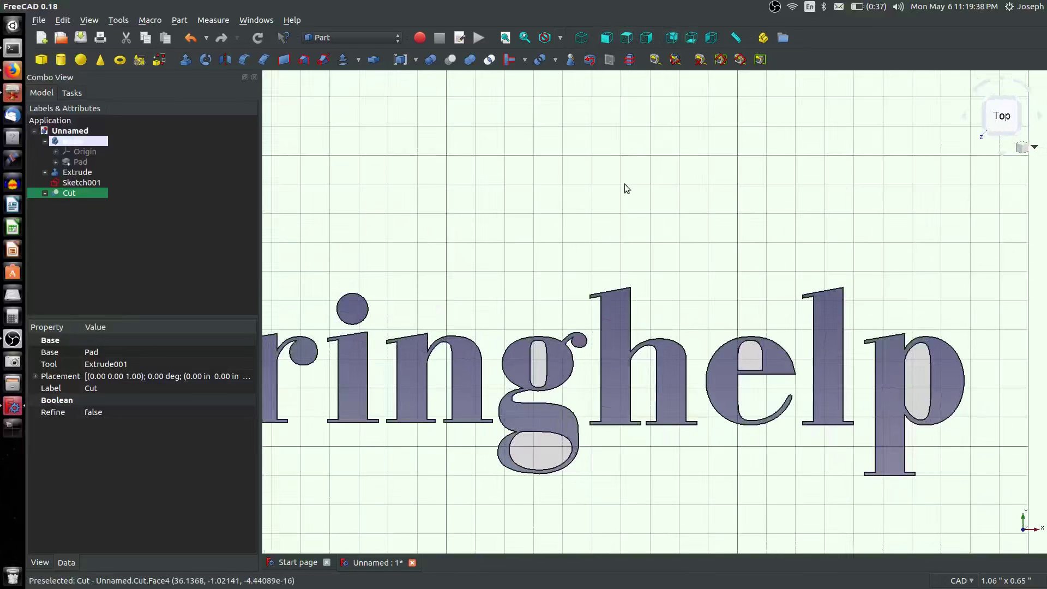
# Set the forward length of the web-address extrusion Extrude001 inside the Cut to 0.05 in and recompute the model.
pyautogui.press('v')
pyautogui.press('f')
pyautogui.scroll(6, 624, 184)
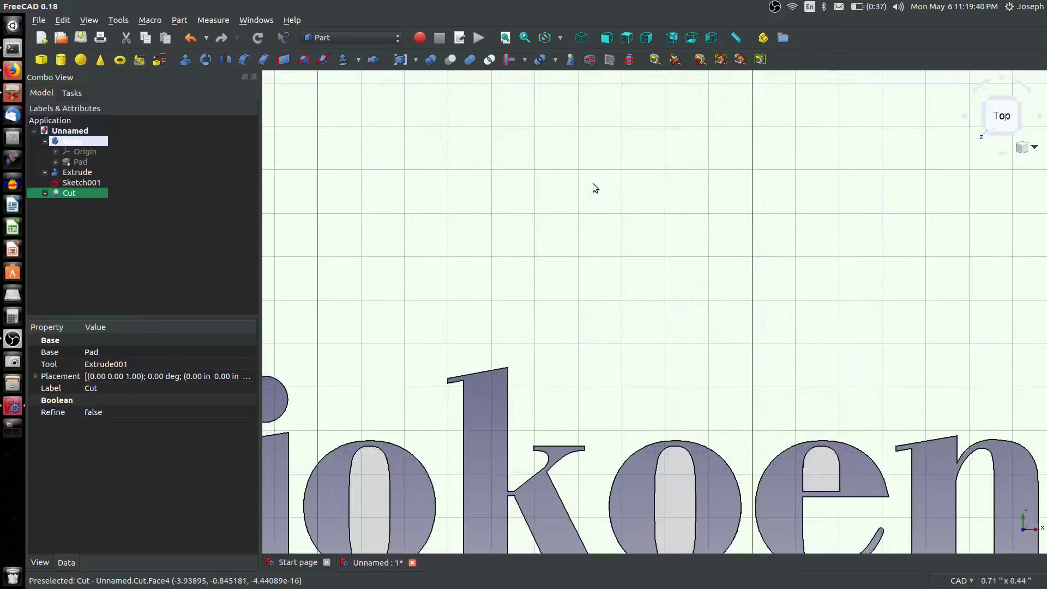
pyautogui.scroll(-10, 369, 266)
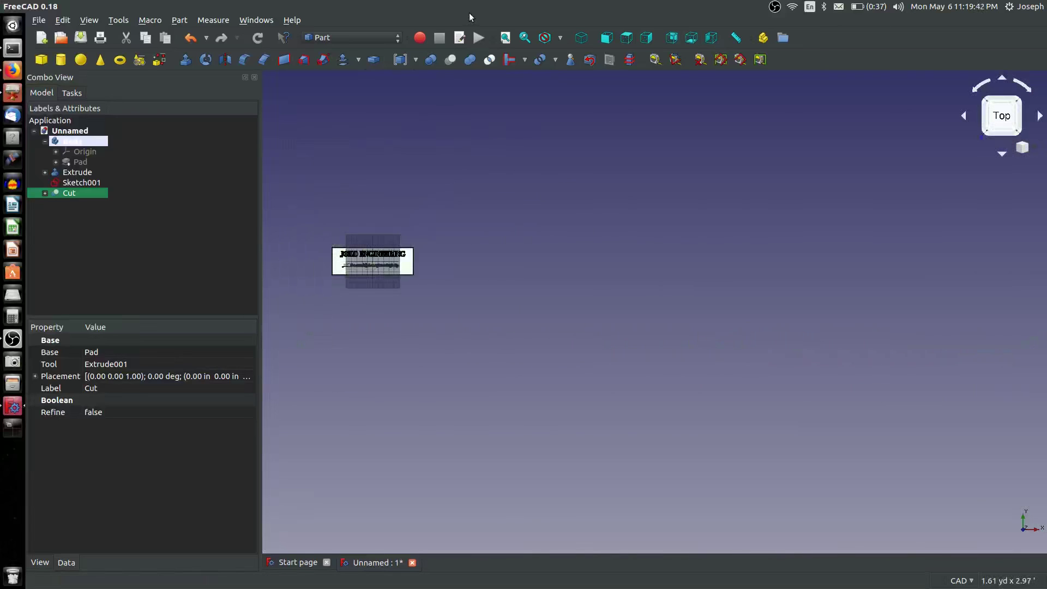
pyautogui.click(525, 37)
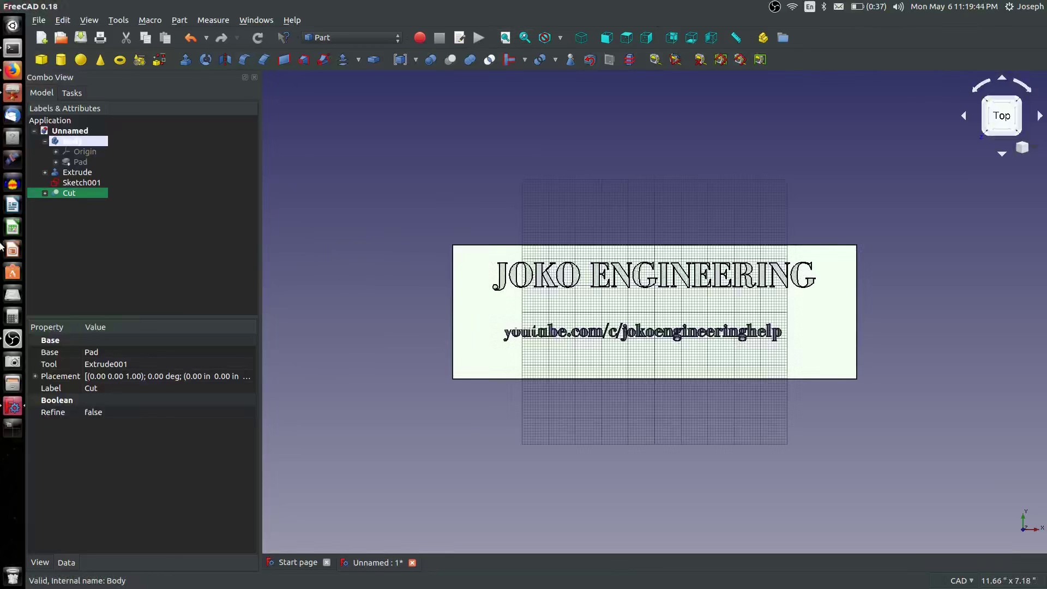
pyautogui.click(44, 193)
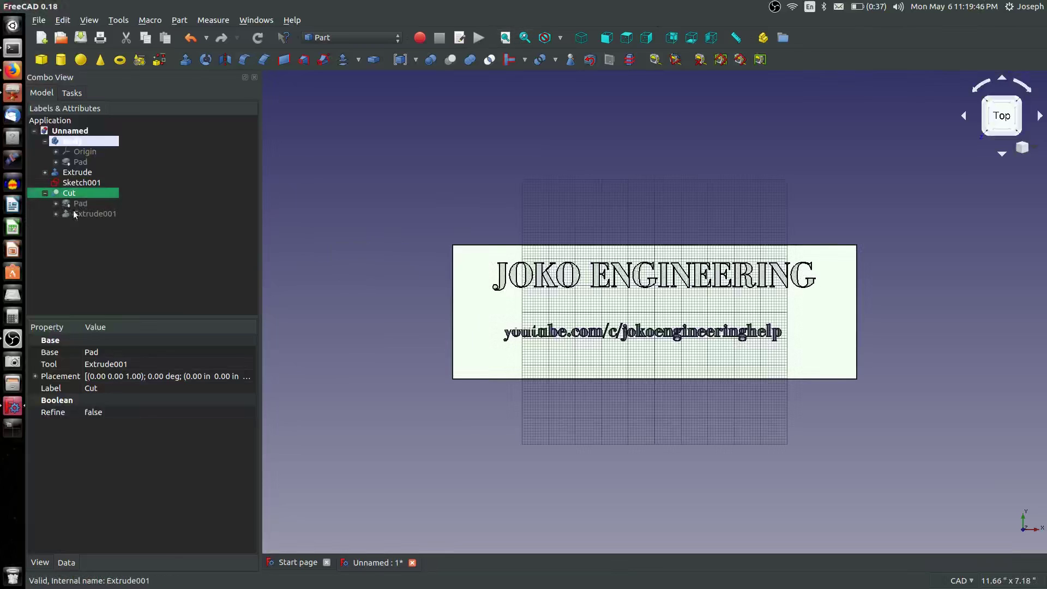
pyautogui.click(55, 215)
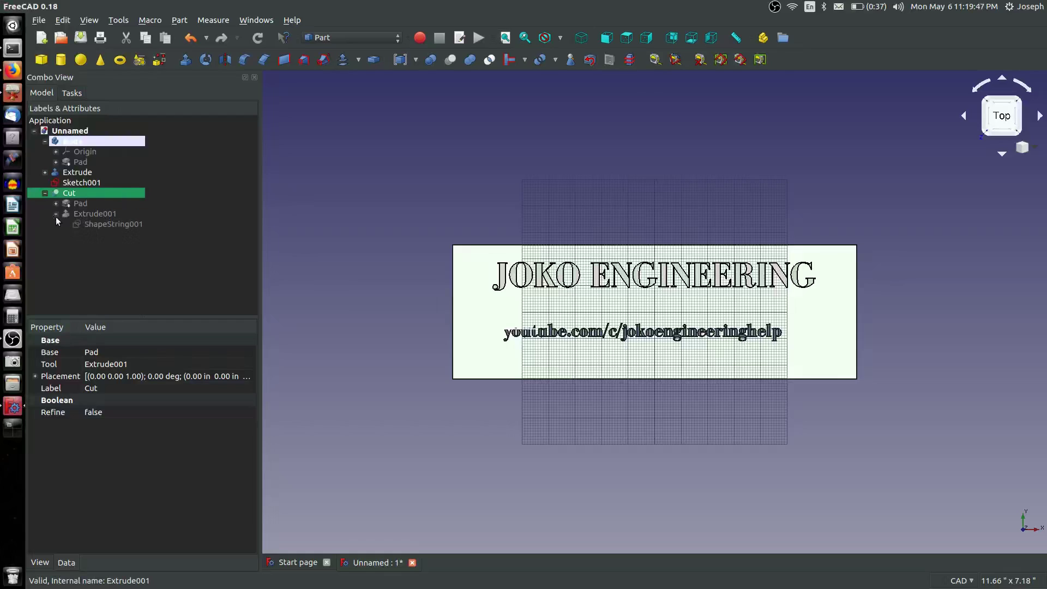
pyautogui.click(96, 214)
pyautogui.click(96, 423)
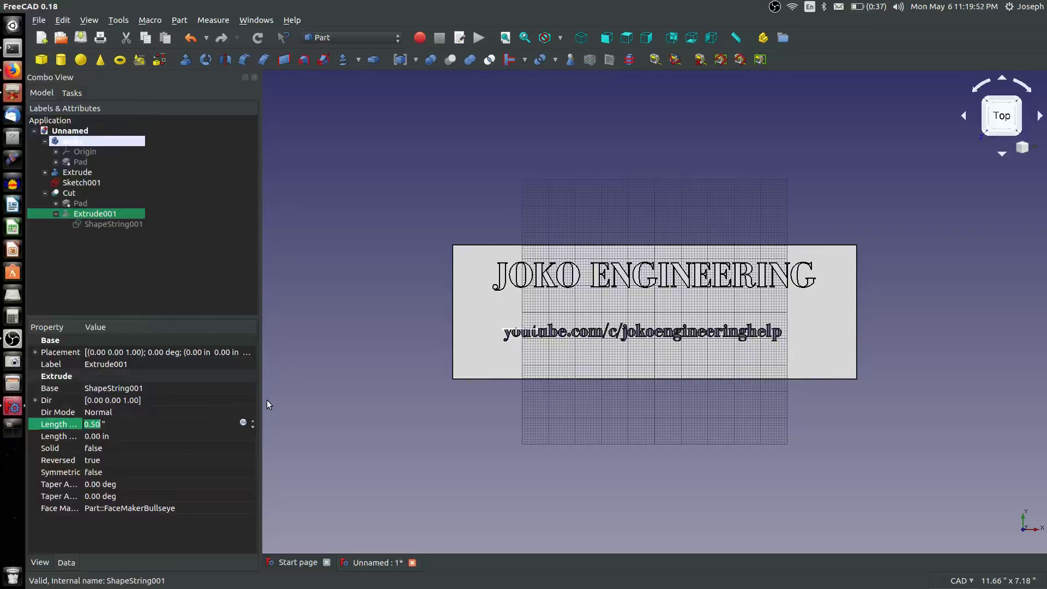
pyautogui.press('BackSpace')
pyautogui.write('.05')
pyautogui.click(258, 39)
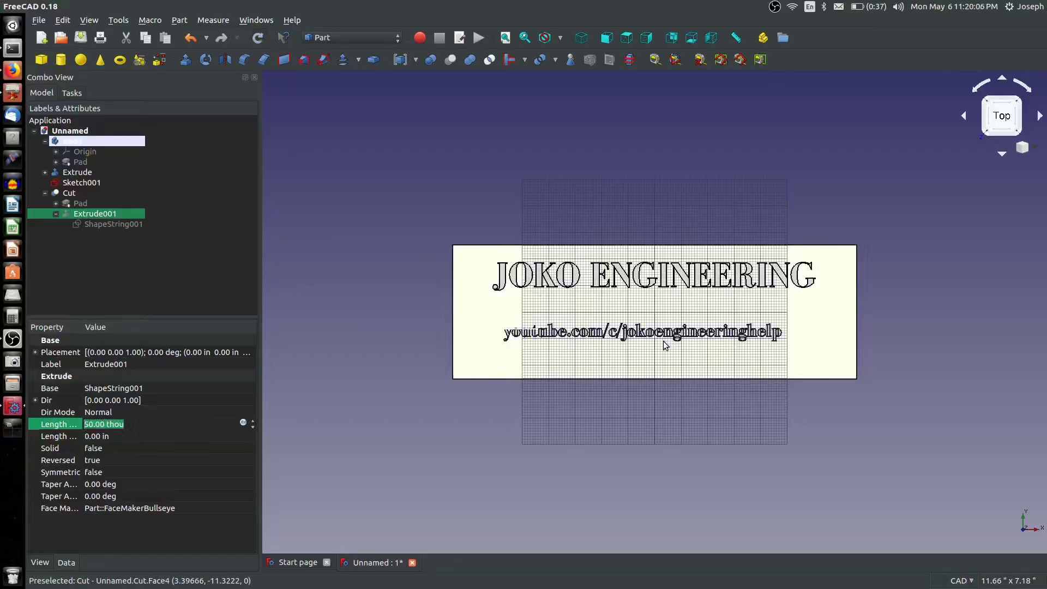
# Examine the engraved depth of the web-address letters up close at an angle, and check both text lines in the top view.
pyautogui.scroll(6, 665, 345)
pyautogui.scroll(-6, 665, 345)
pyautogui.moveTo(666, 345); pyautogui.dragTo(674, 281, button='middle')
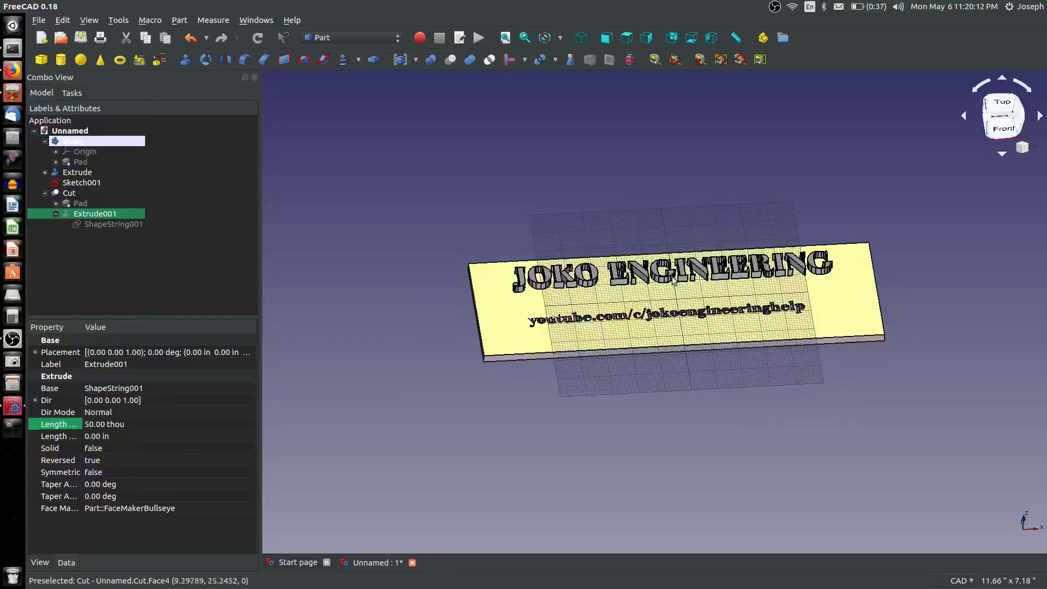
pyautogui.scroll(-1, 650, 309)
pyautogui.scroll(8, 650, 309)
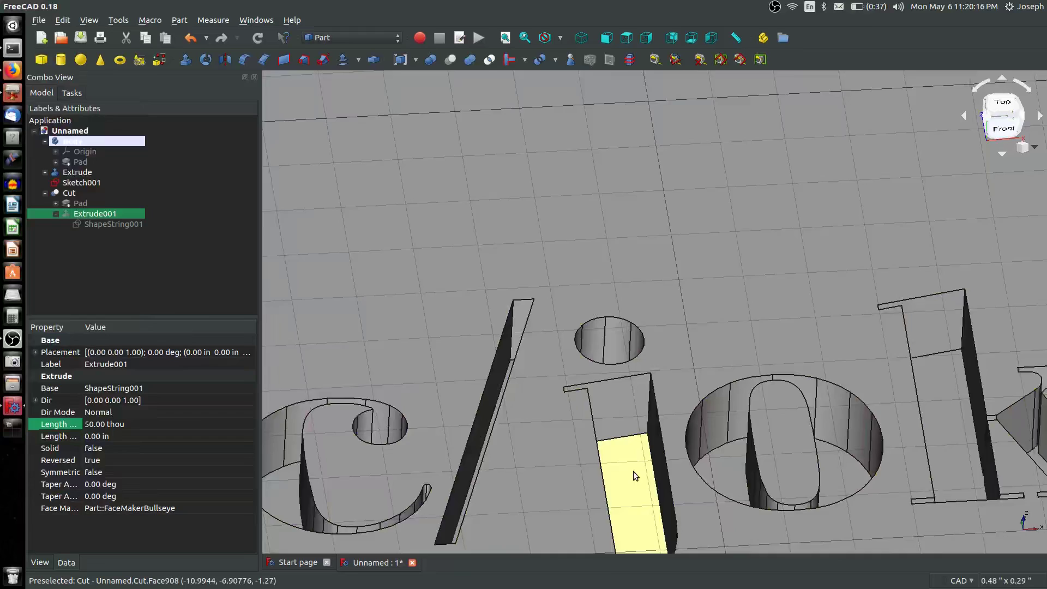
pyautogui.scroll(-7, 633, 471)
pyautogui.scroll(-5, 633, 471)
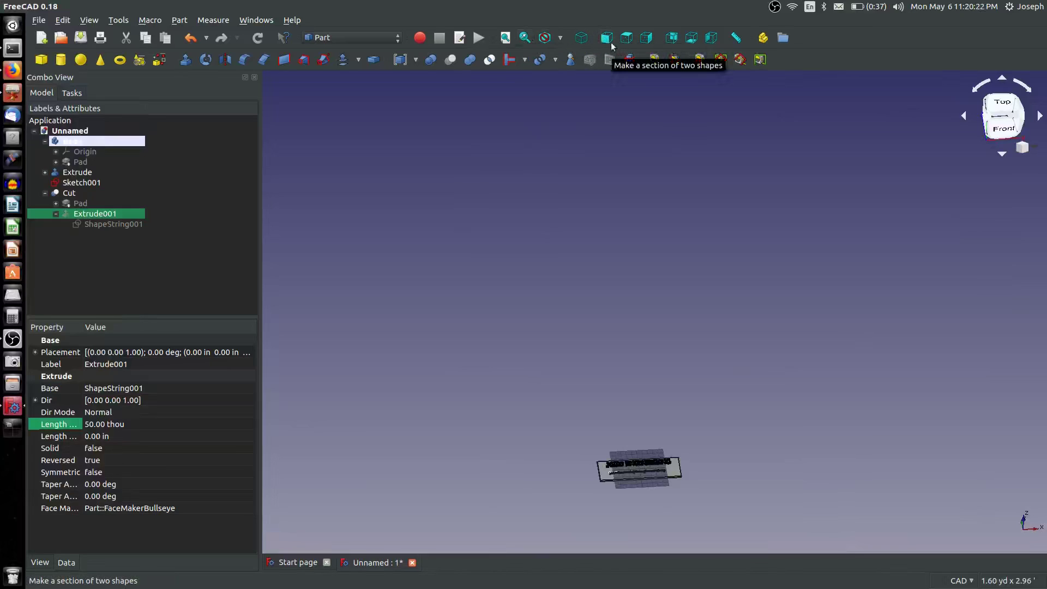
pyautogui.click(627, 37)
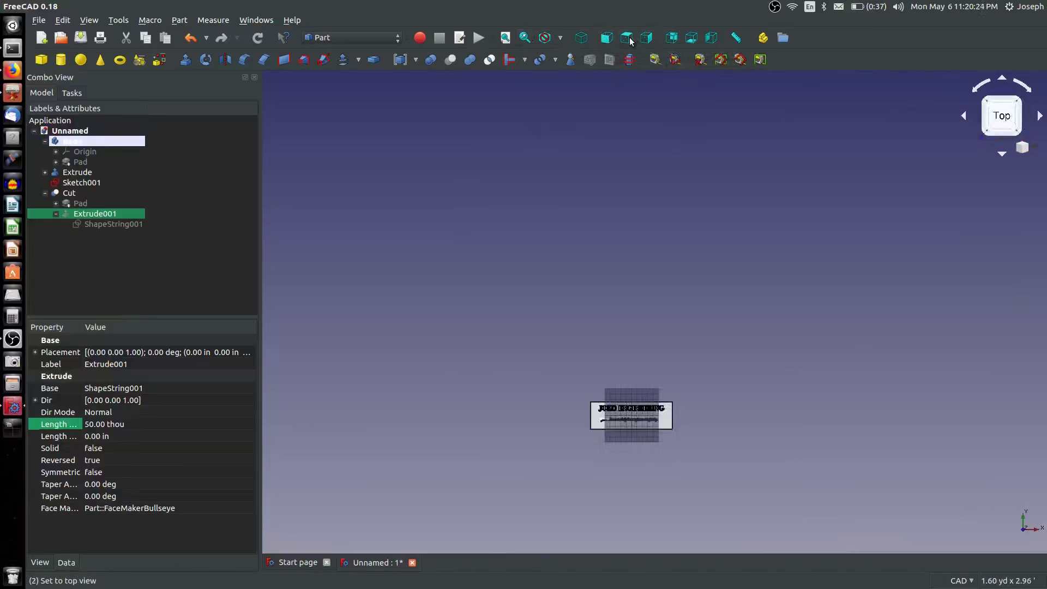
pyautogui.scroll(15, 643, 414)
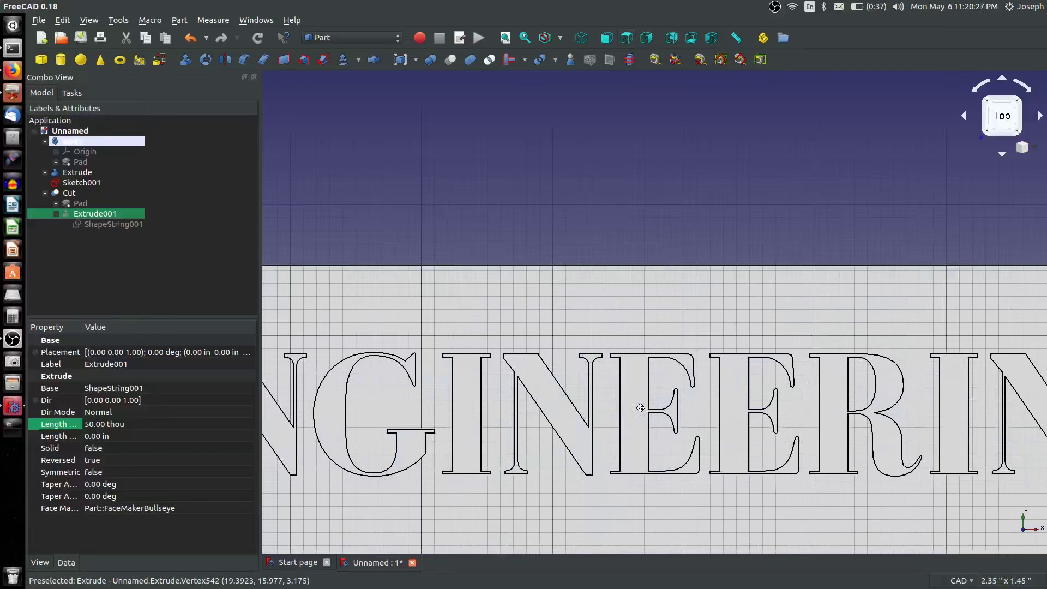
pyautogui.moveTo(642, 411); pyautogui.dragTo(676, 188, button='middle')
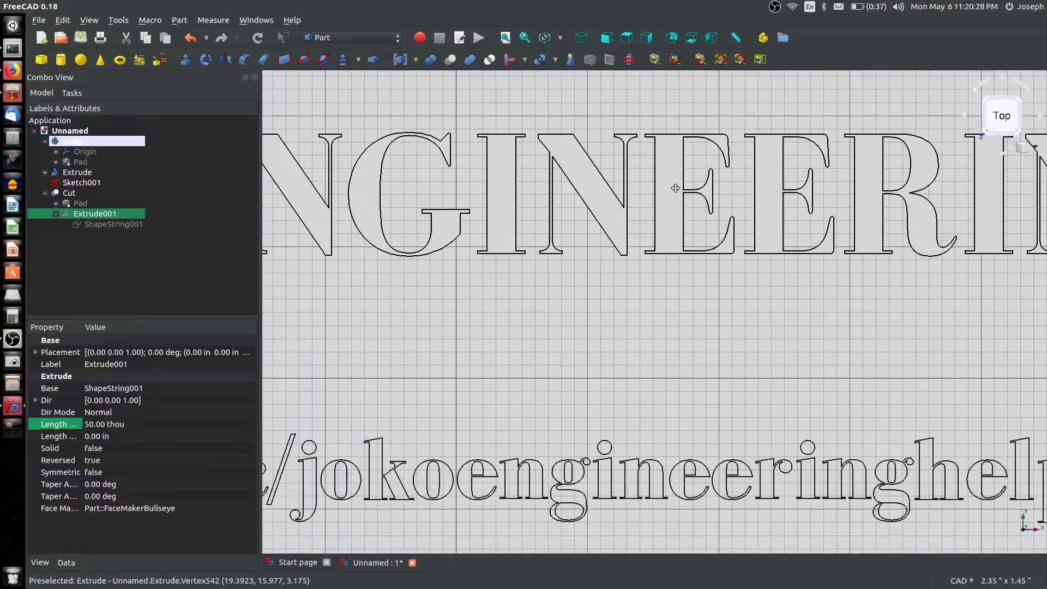
pyautogui.scroll(-15, 675, 188)
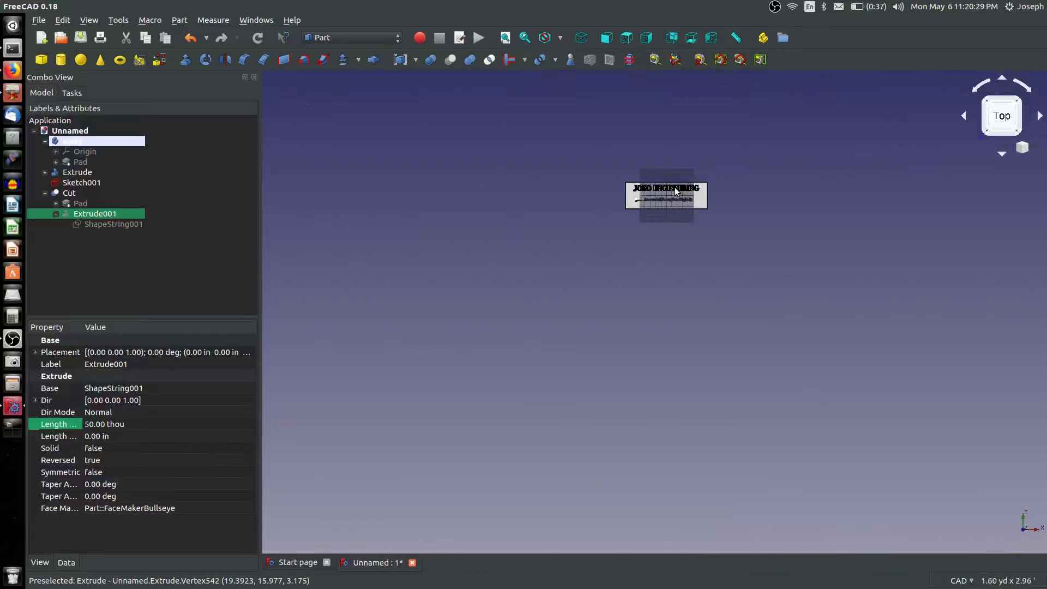
pyautogui.scroll(20, 676, 188)
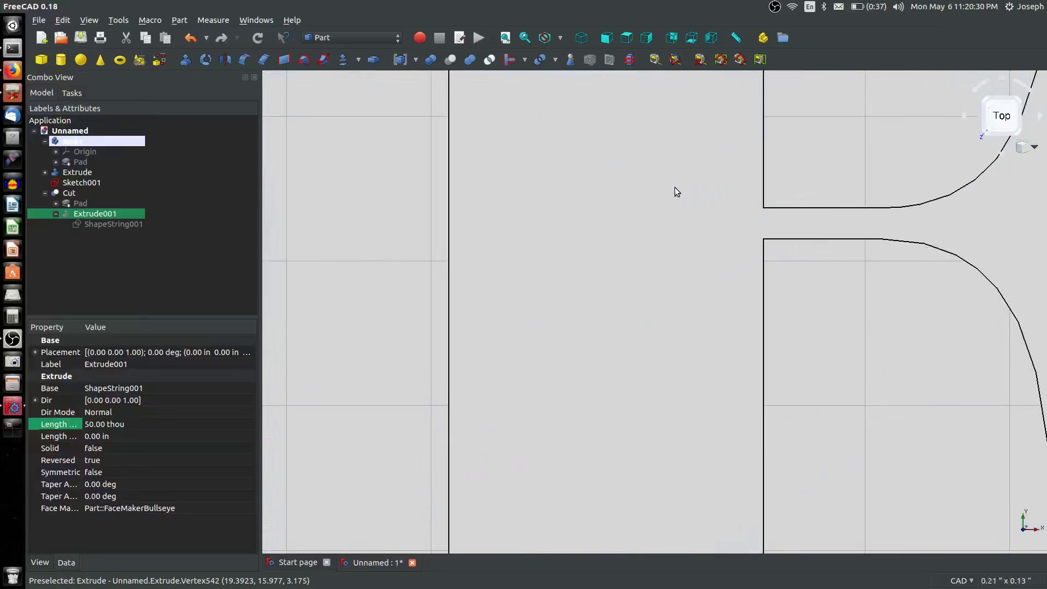
pyautogui.scroll(-18, 675, 187)
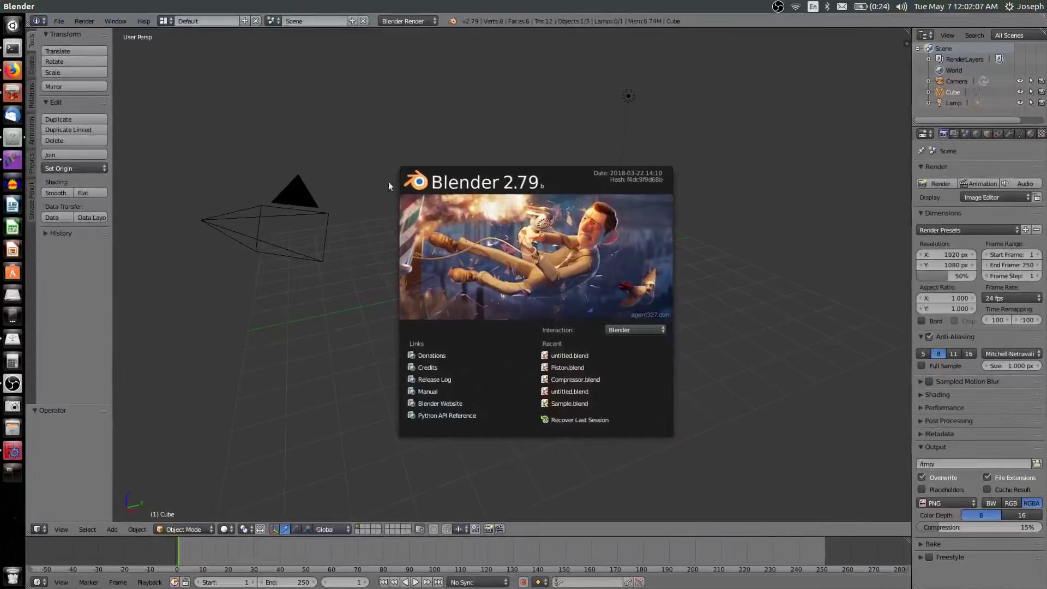
# In Blender, dismiss the splash screen and delete the default cube from the scene.
pyautogui.click(333, 130)
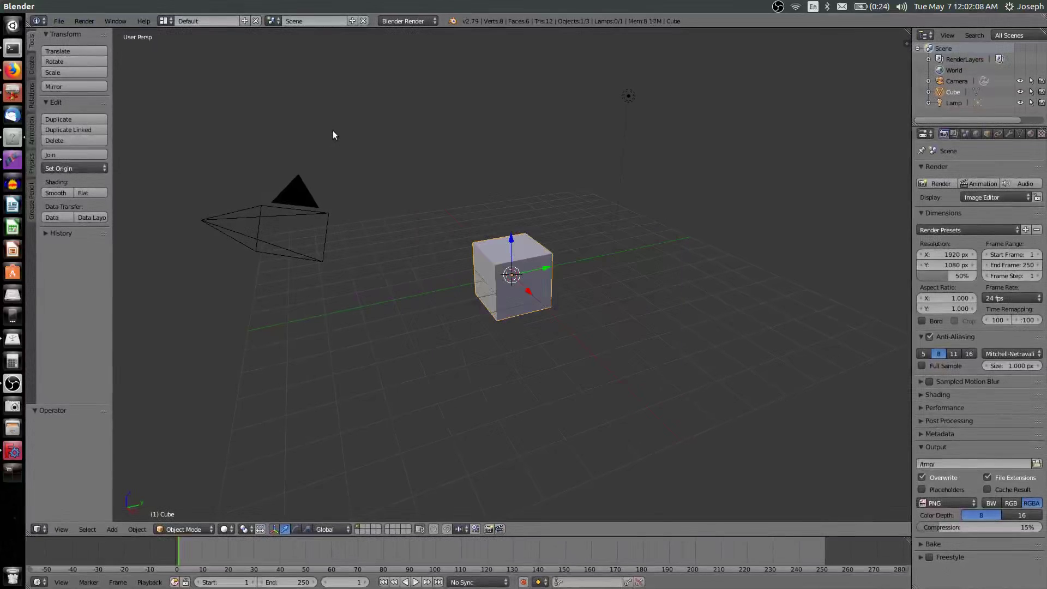
pyautogui.rightClick(950, 94)
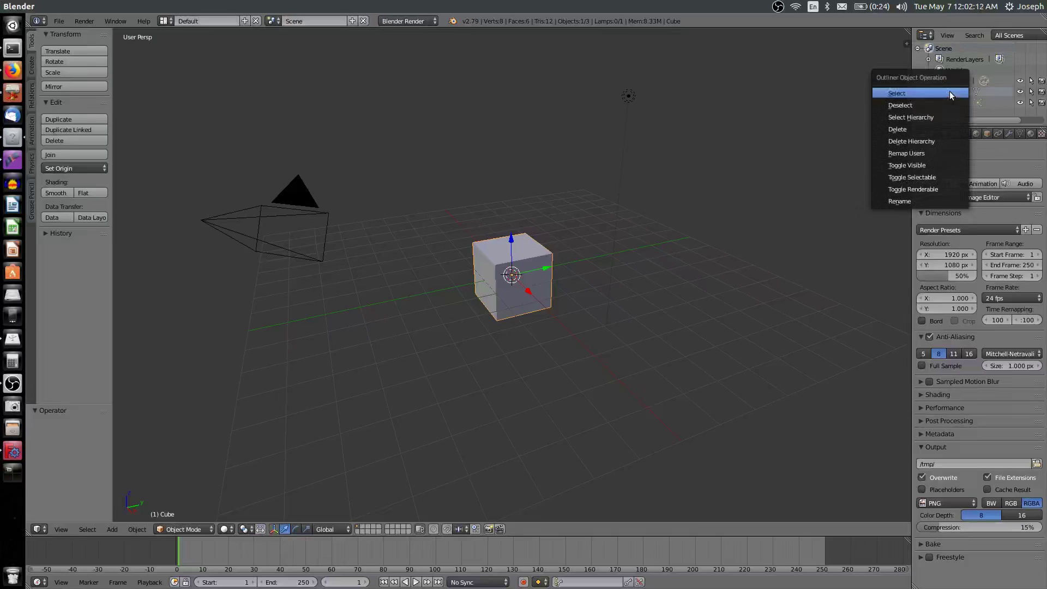
pyautogui.click(937, 129)
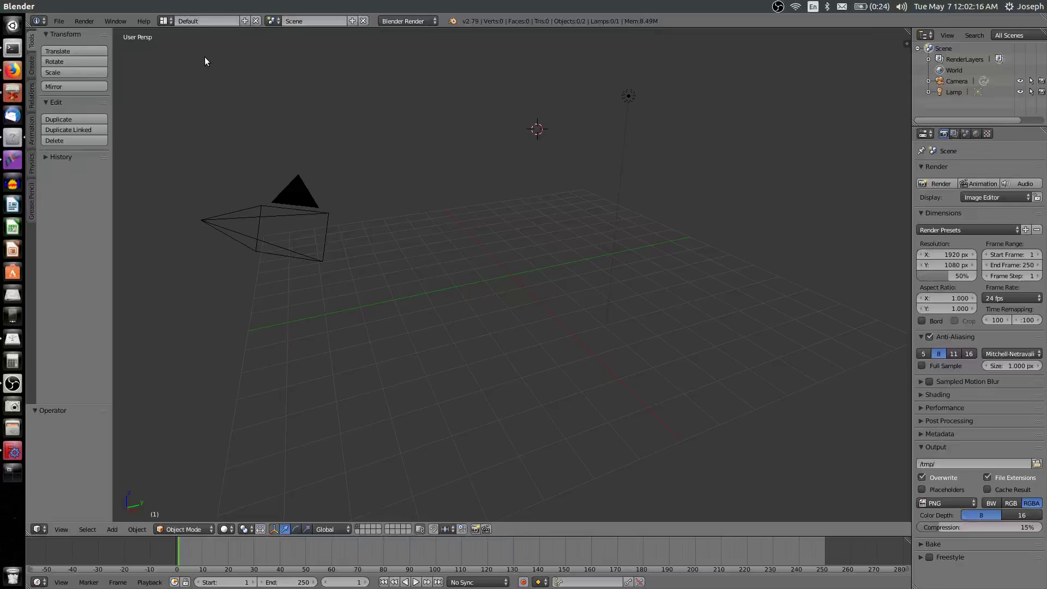
# Add a mesh plane and scale it up by a factor of about 12.3.
pyautogui.hotkey('shift', 'a')
pyautogui.click(234, 56)
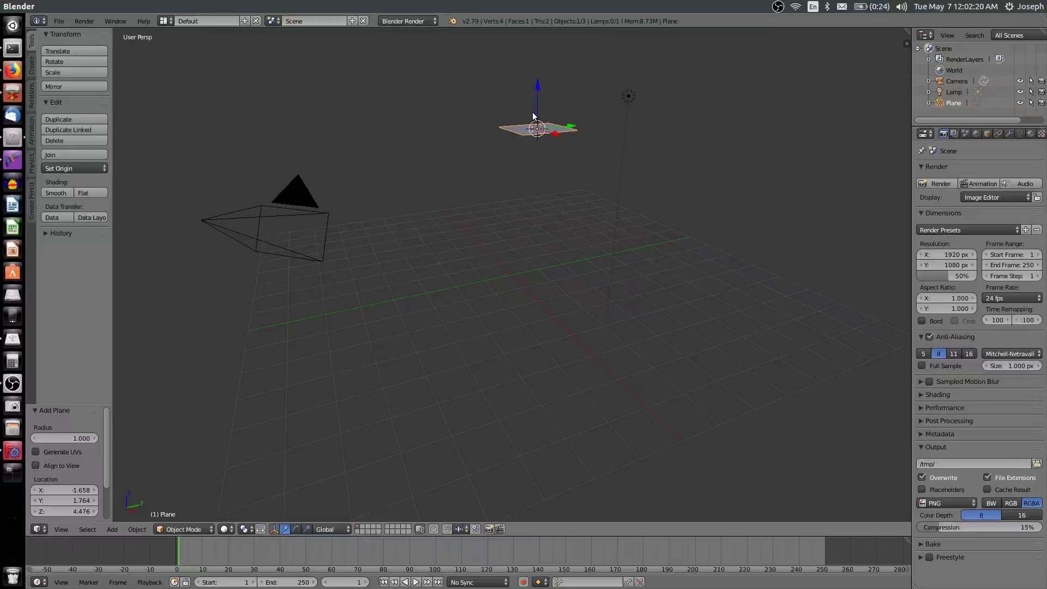
pyautogui.press('s')
pyautogui.click(509, 280)
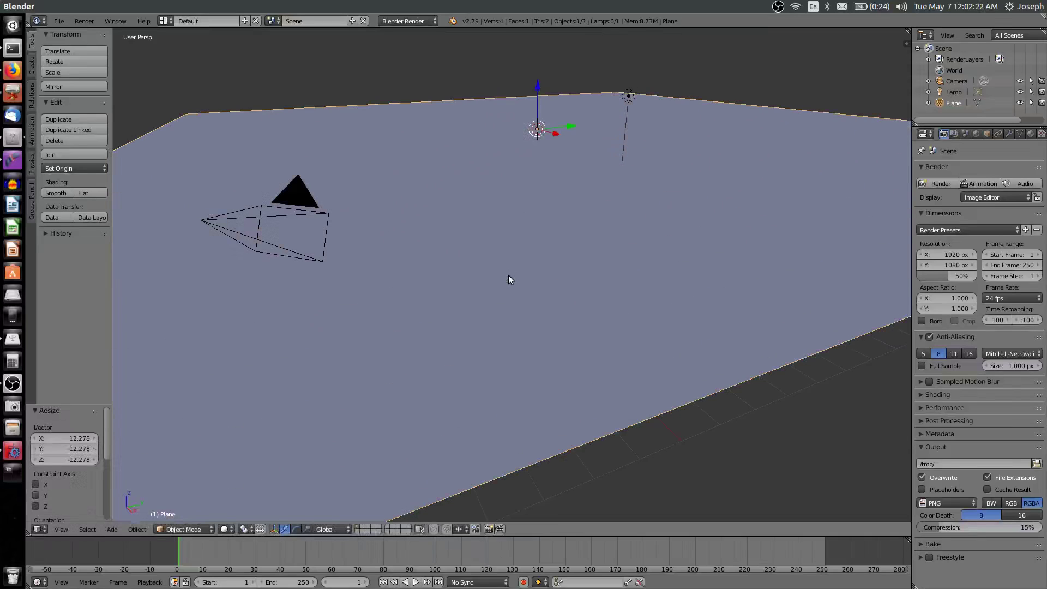
# Lower the large plane along the Z axis by about 4.6 units, down to the grid floor.
pyautogui.moveTo(542, 90); pyautogui.dragTo(534, 207)
pyautogui.click(533, 207)
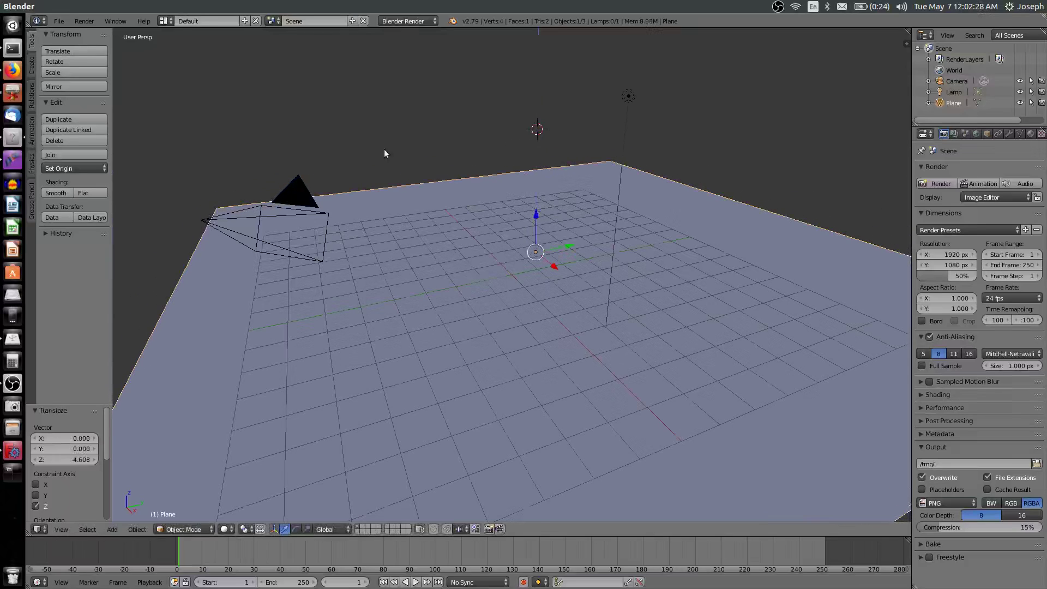
pyautogui.press('XF86AudioLowerVolume')
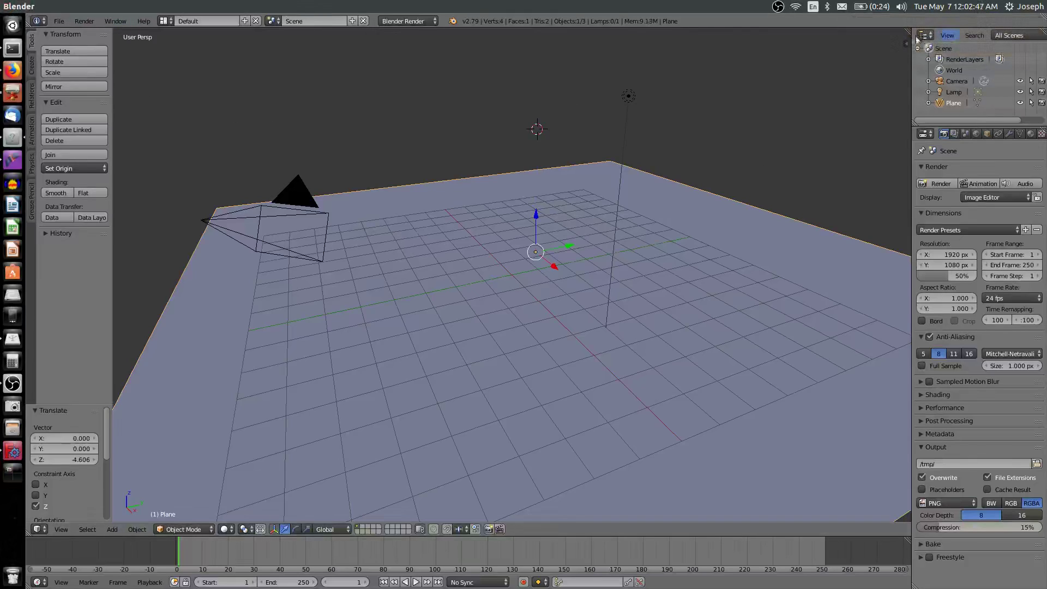
# Split the 3D view into two side-by-side viewports and set the new one to the camera view.
pyautogui.moveTo(910, 30); pyautogui.dragTo(499, 18)
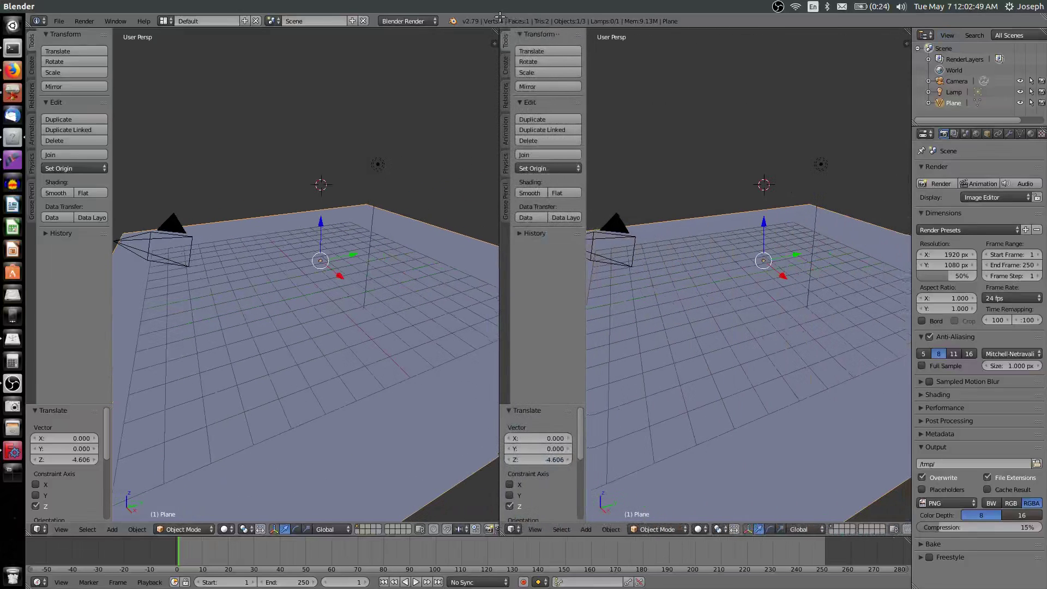
pyautogui.press('XF86AudioLowerVolume')
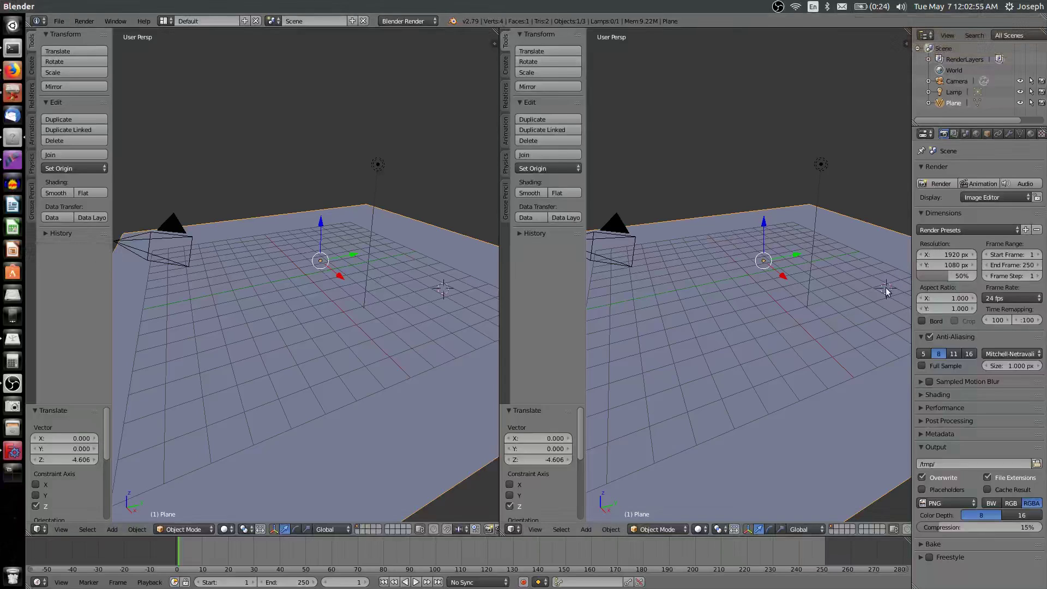
pyautogui.press('KP_0')
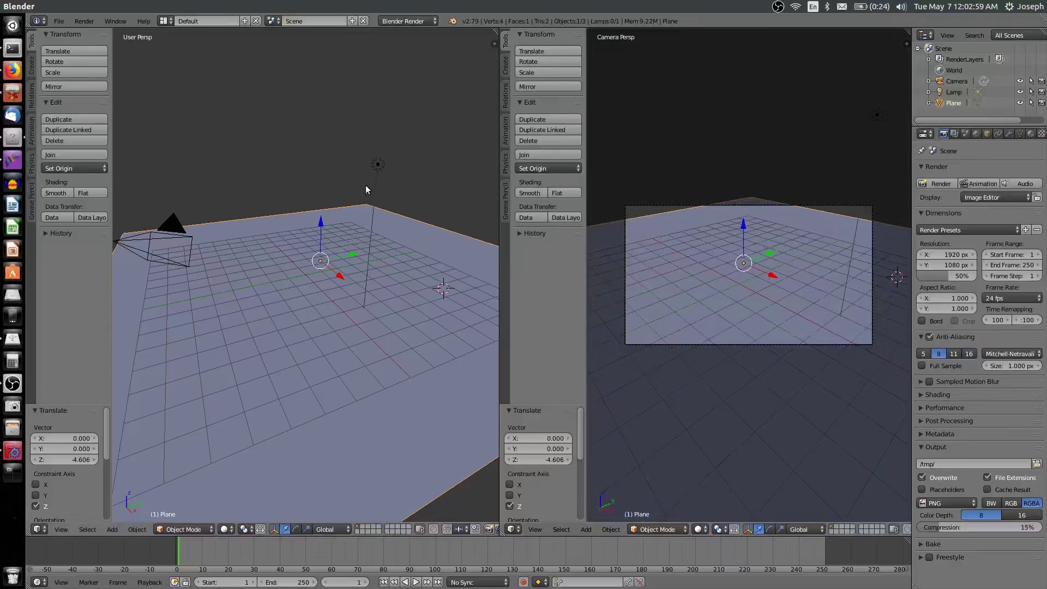
# Scale the plane down by a factor of about 0.577 and UV-unwrap its mesh in Edit Mode.
pyautogui.press('s')
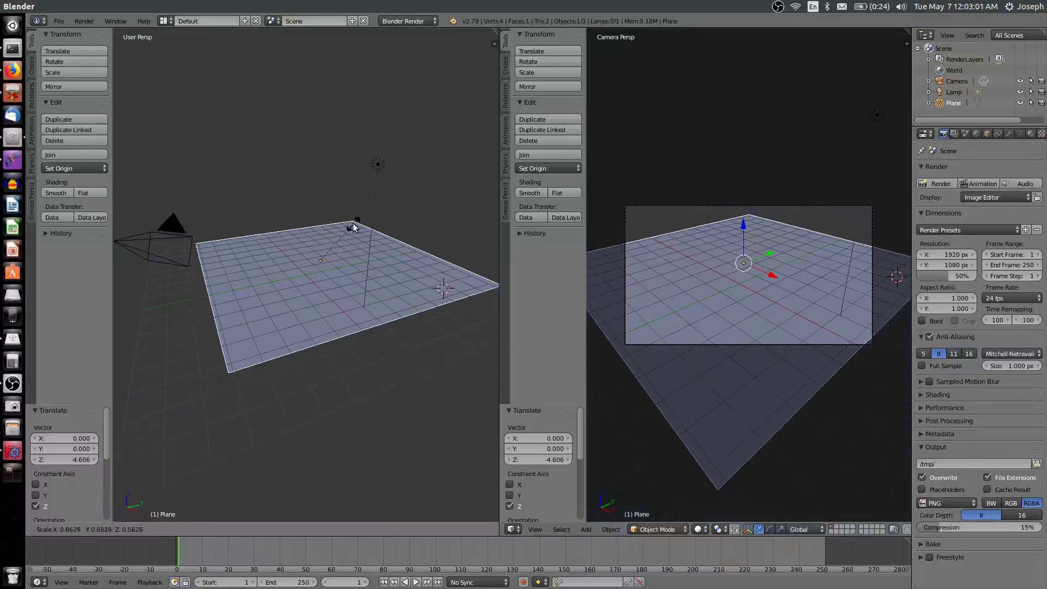
pyautogui.click(350, 228)
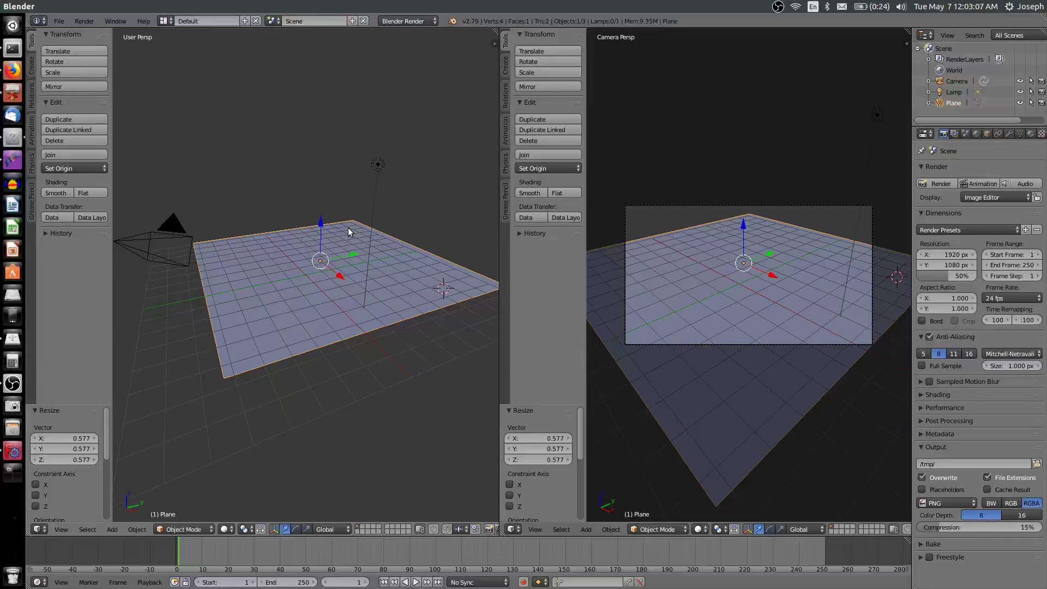
pyautogui.press('Tab')
pyautogui.press('u')
pyautogui.click(348, 228)
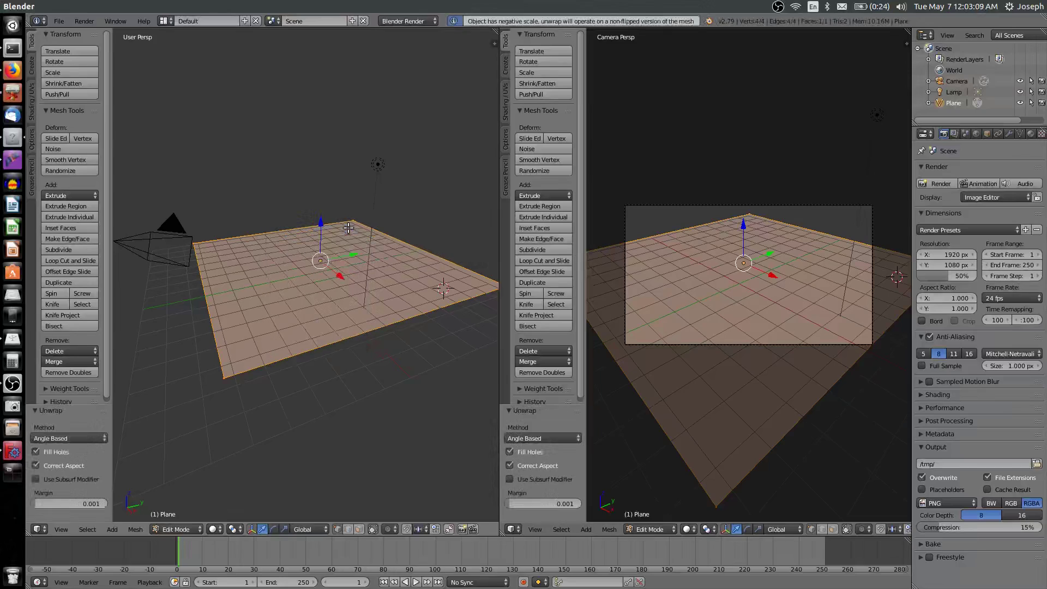
pyautogui.press('Tab')
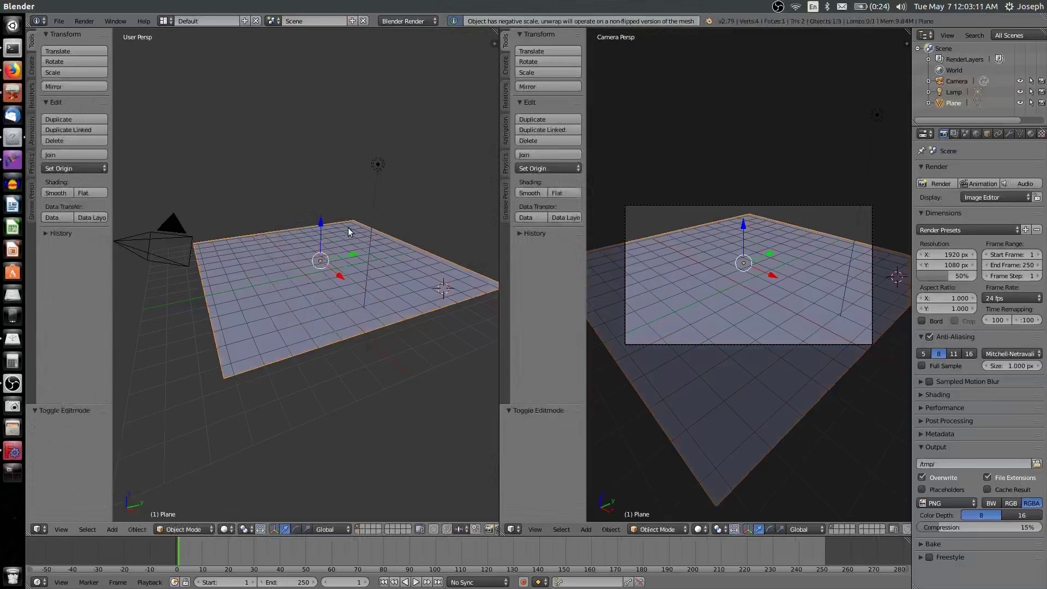
# Try a pasted copy of the plane rotated 90° about the X axis, and delete that copy.
pyautogui.hotkey('ctrl', 'c')
pyautogui.hotkey('ctrl', 'v')
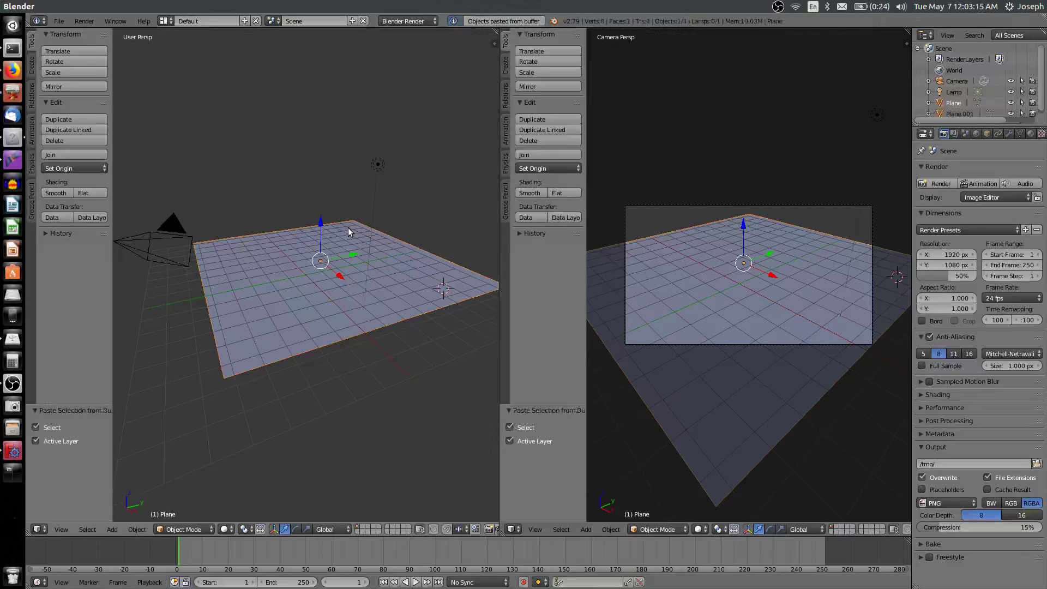
pyautogui.write('rx')
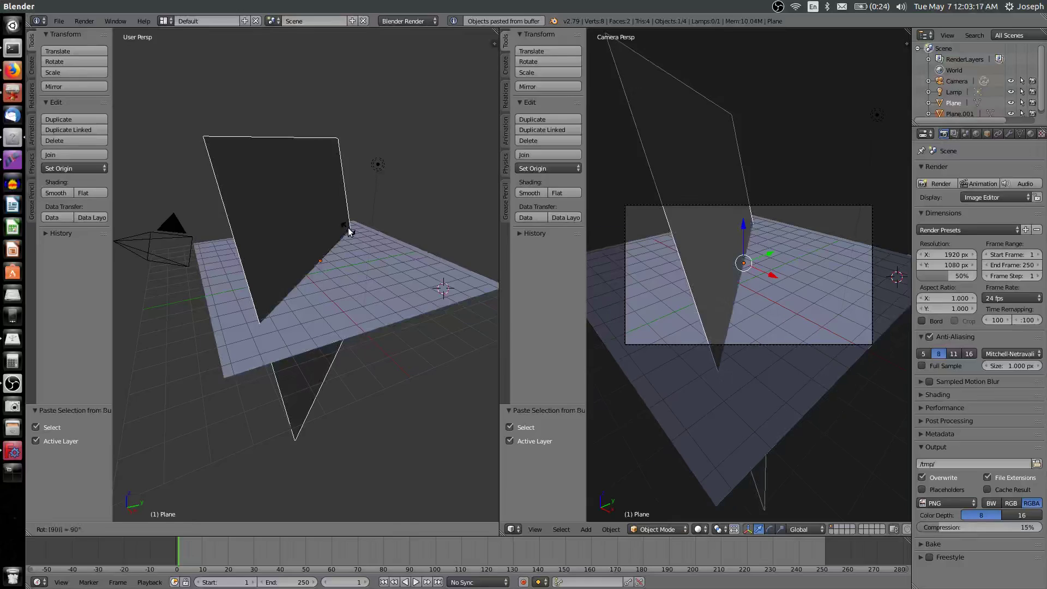
pyautogui.write('90')
pyautogui.press('Return')
pyautogui.press('x')
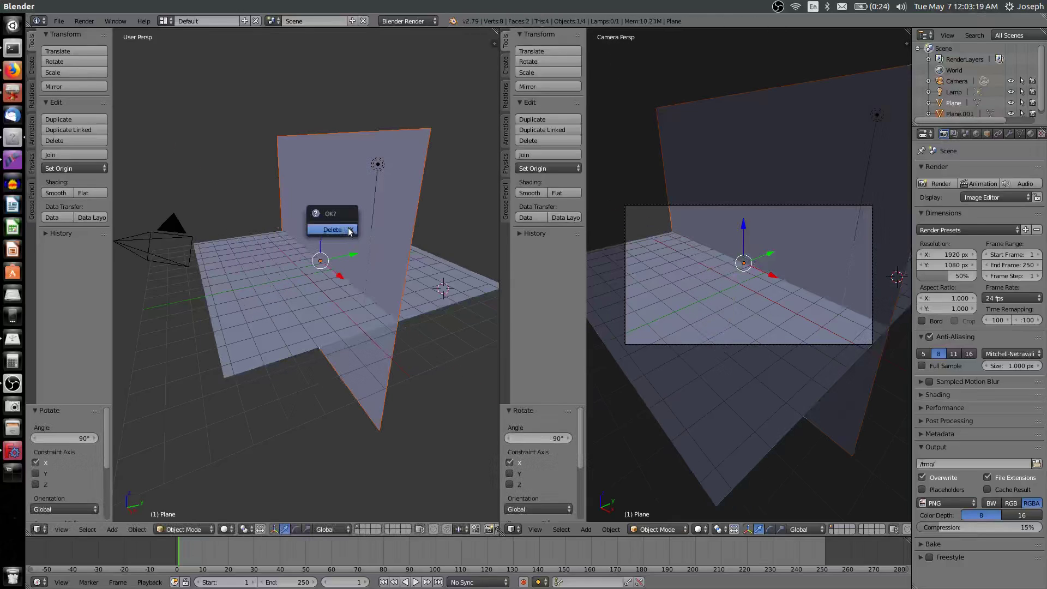
pyautogui.click(349, 231)
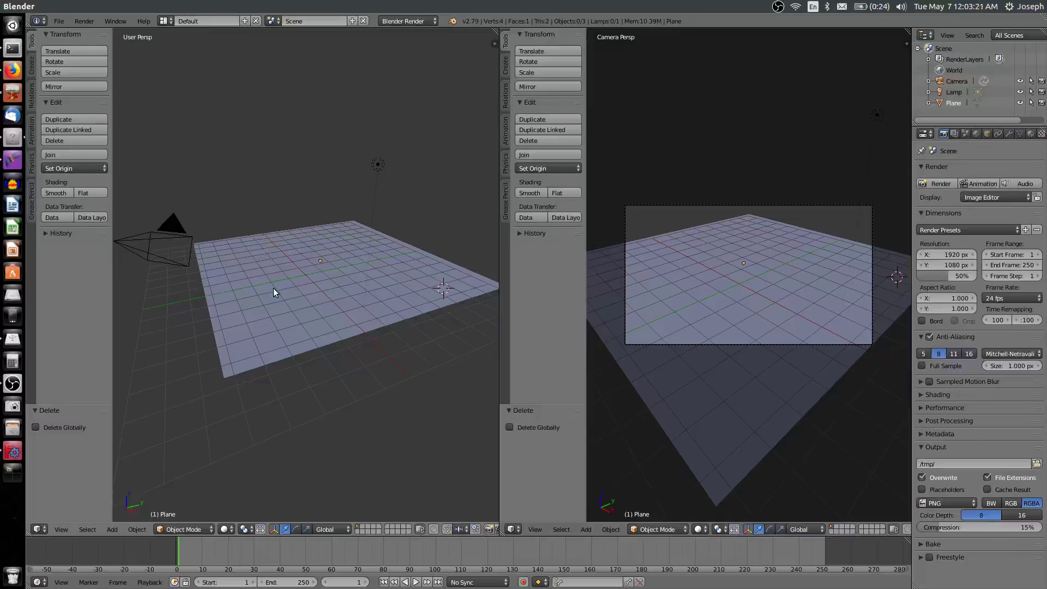
# Turn the timeline area into a Node Editor and enlarge it upward for editing materials.
pyautogui.click(39, 581)
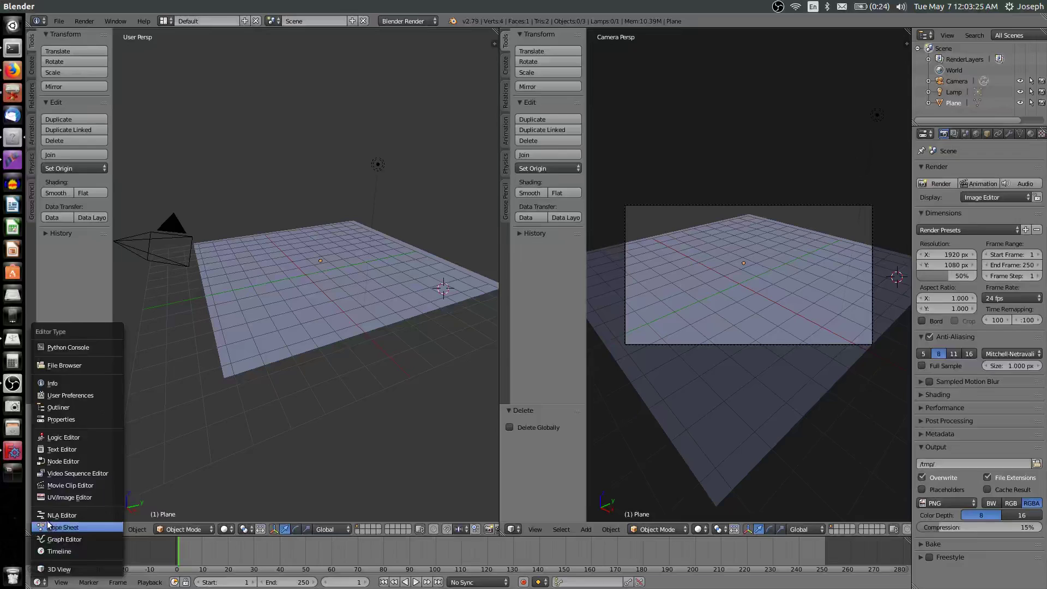
pyautogui.click(52, 462)
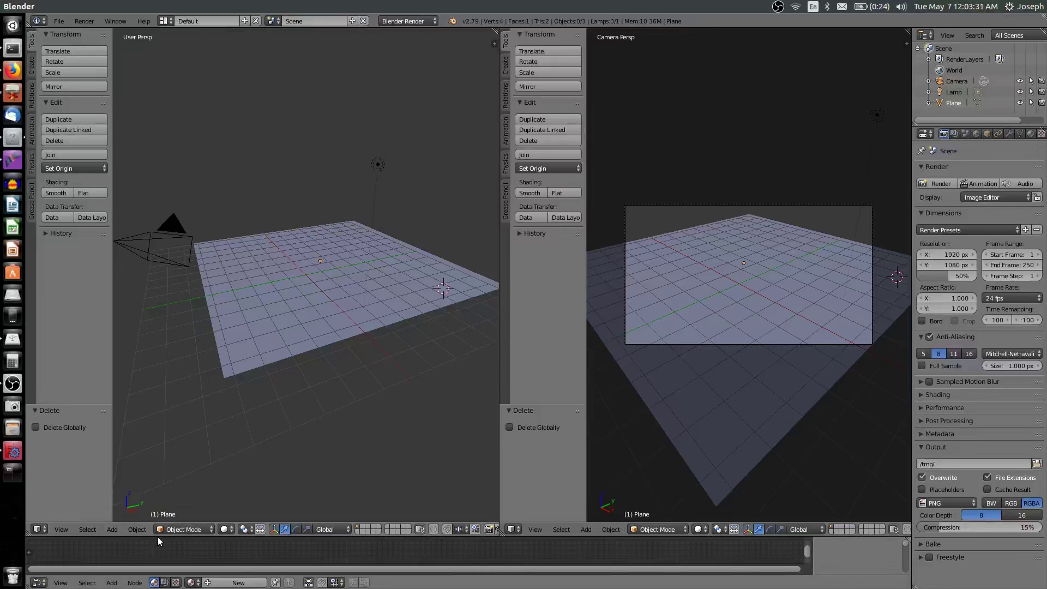
pyautogui.moveTo(158, 535); pyautogui.dragTo(171, 468)
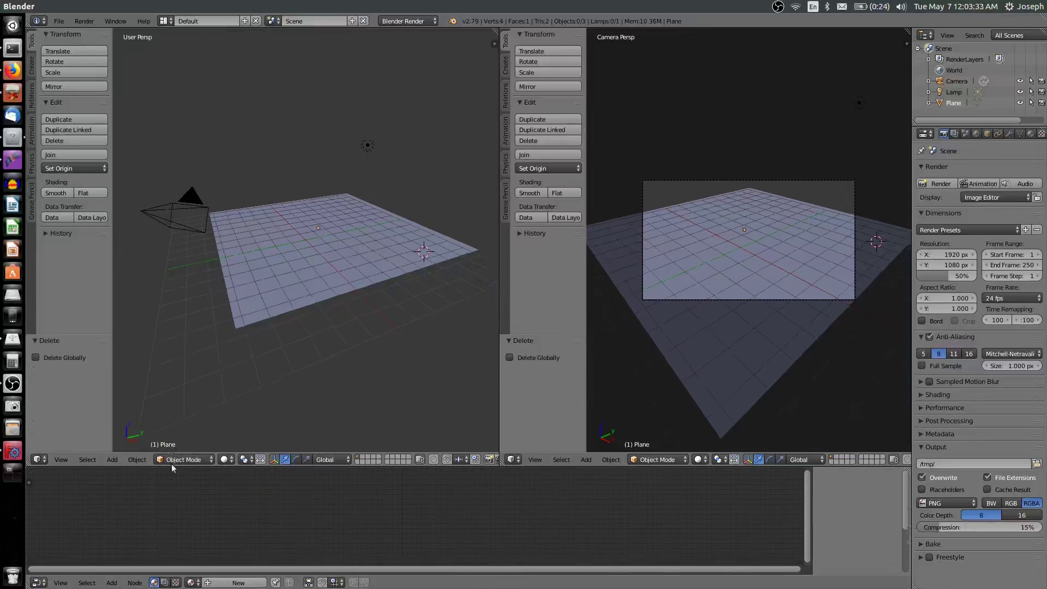
# Create a new material for the plane, switch the render engine to Cycles Render, and enable nodes for its Diffuse BSDF surface.
pyautogui.click(1030, 134)
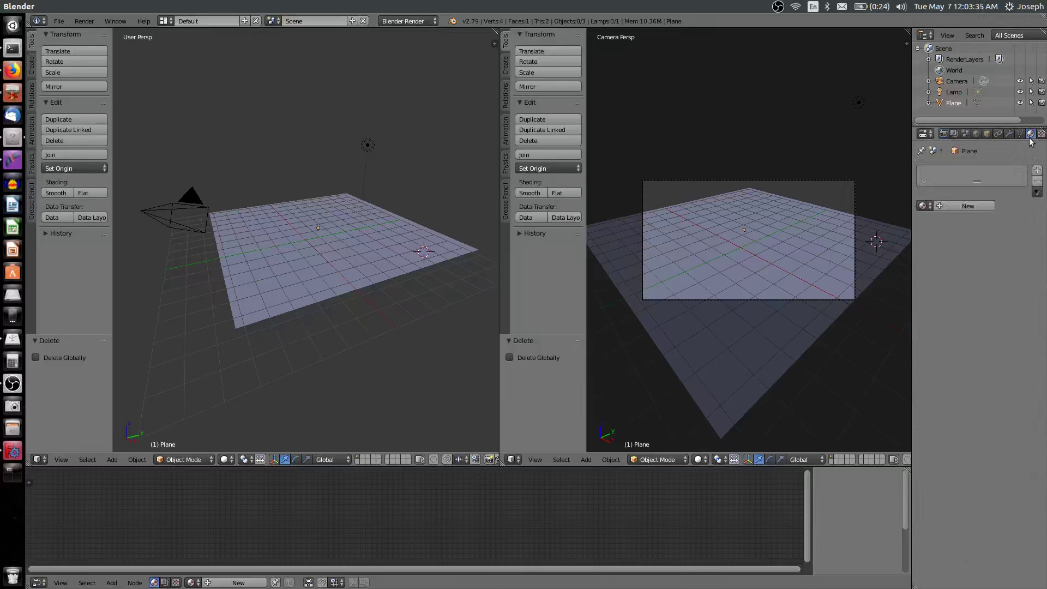
pyautogui.click(951, 211)
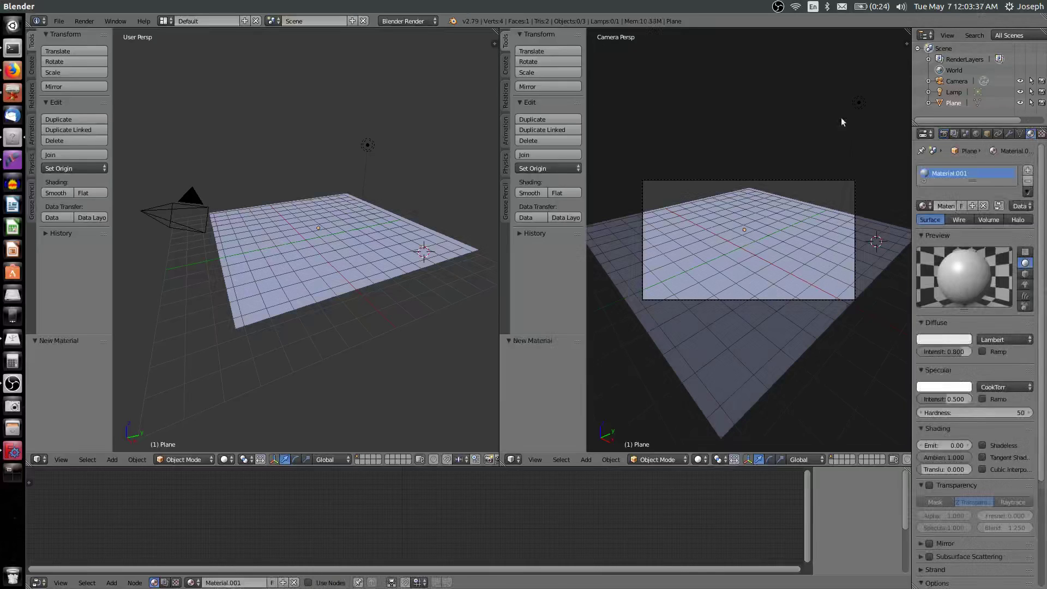
pyautogui.click(420, 20)
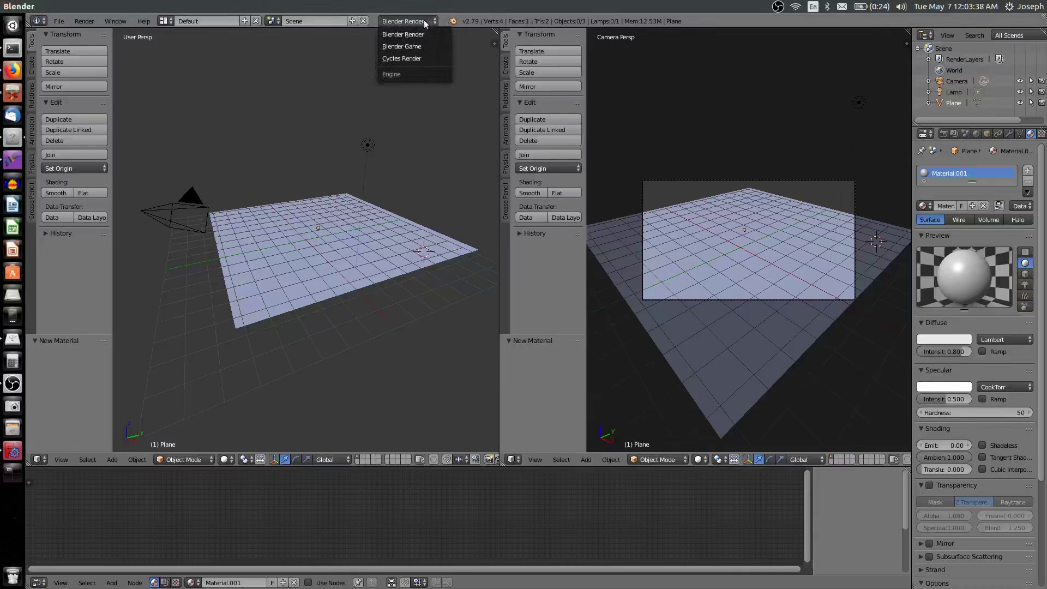
pyautogui.click(424, 61)
pyautogui.click(982, 265)
pyautogui.click(981, 265)
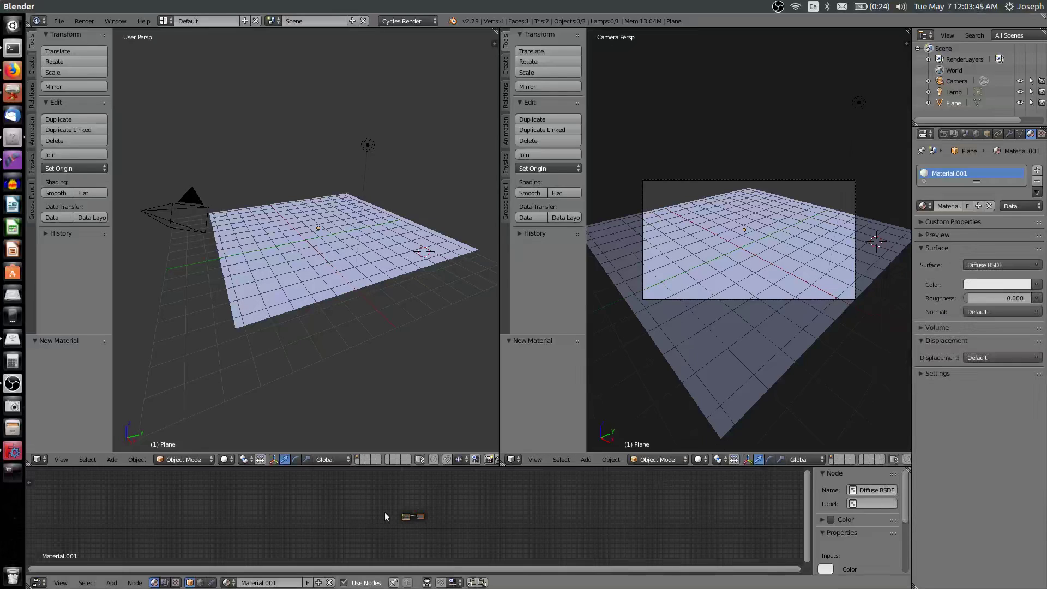
# Add an Image Texture node to the plane's material and link its Color output to the Diffuse BSDF's Color input.
pyautogui.scroll(4, 385, 516)
pyautogui.scroll(3, 384, 517)
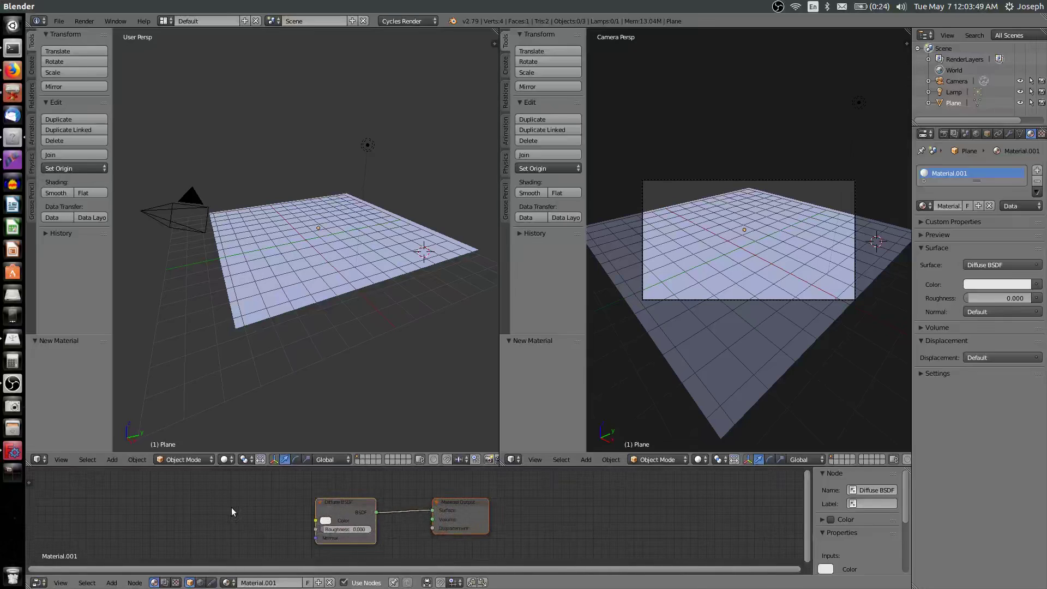
pyautogui.hotkey('shift', 'a')
pyautogui.moveTo(231, 509)
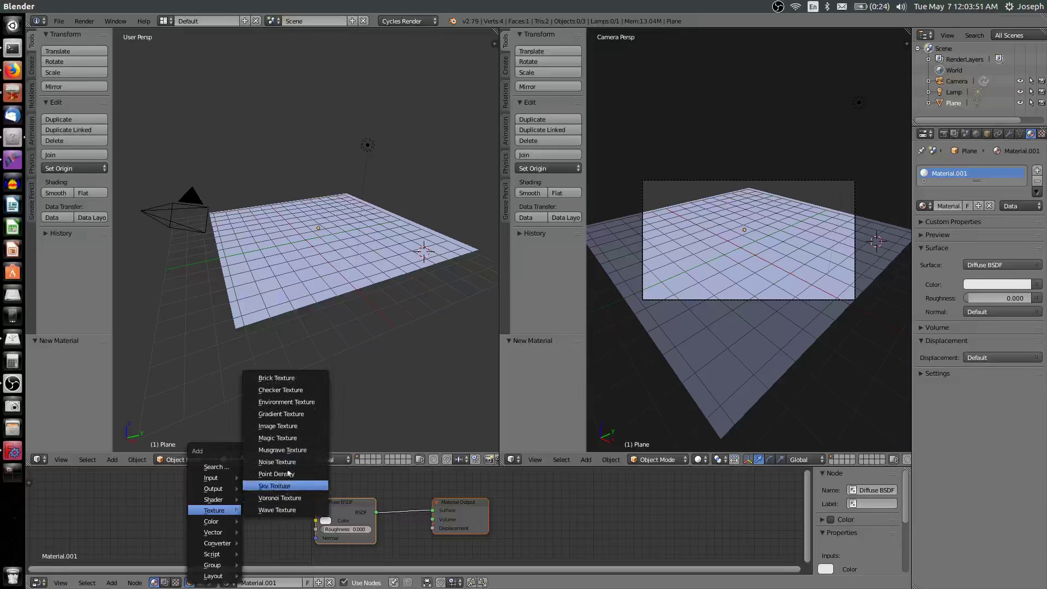
pyautogui.click(289, 428)
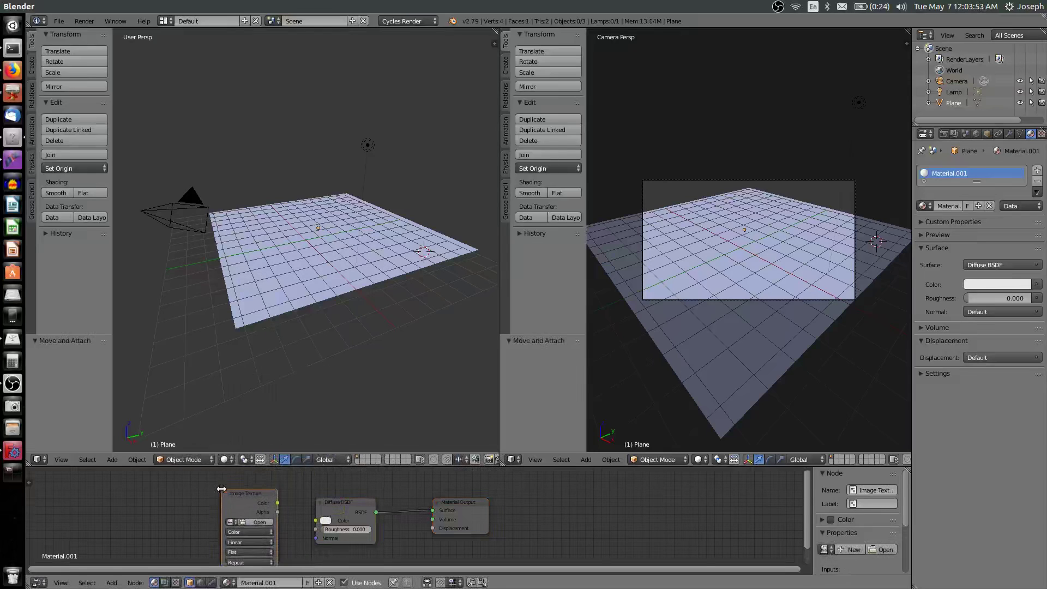
pyautogui.click(279, 491)
pyautogui.moveTo(278, 503); pyautogui.dragTo(316, 520)
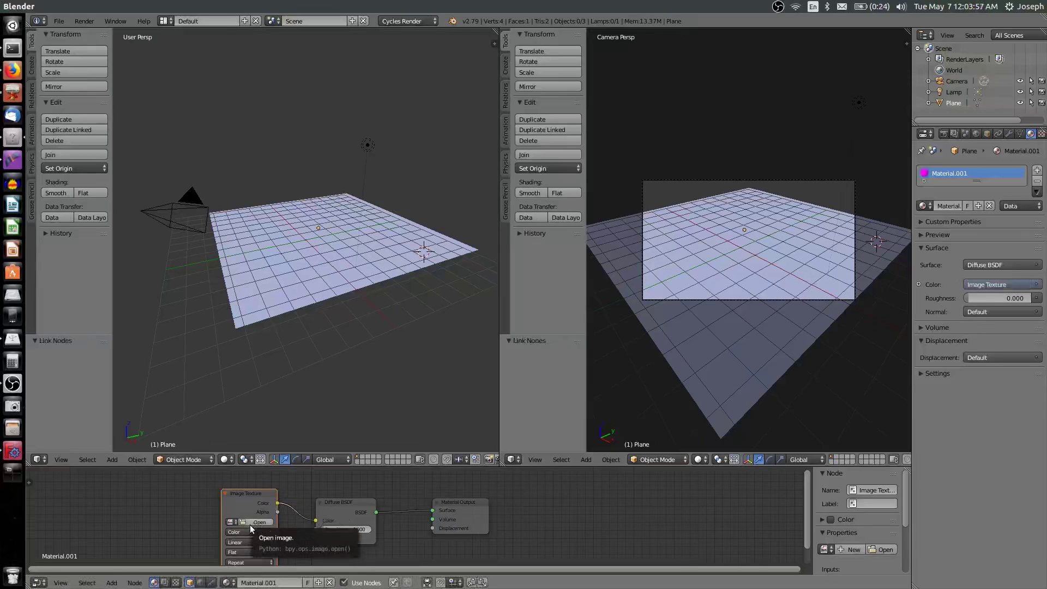
# Load the wooden image into the Image Texture node and set the camera viewport's shading to Rendered.
pyautogui.click(254, 523)
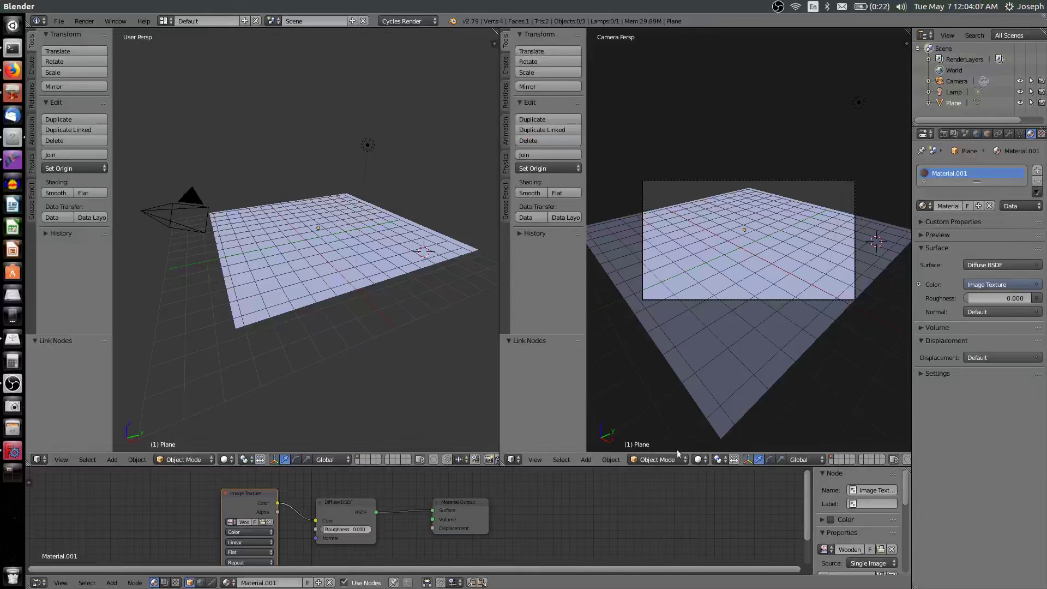
pyautogui.click(704, 460)
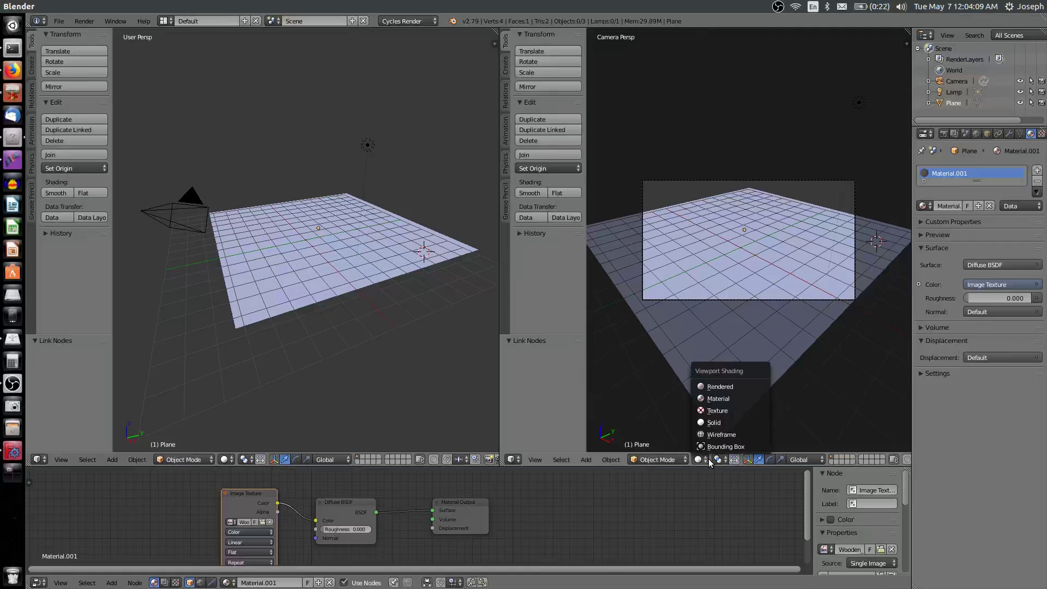
pyautogui.click(712, 389)
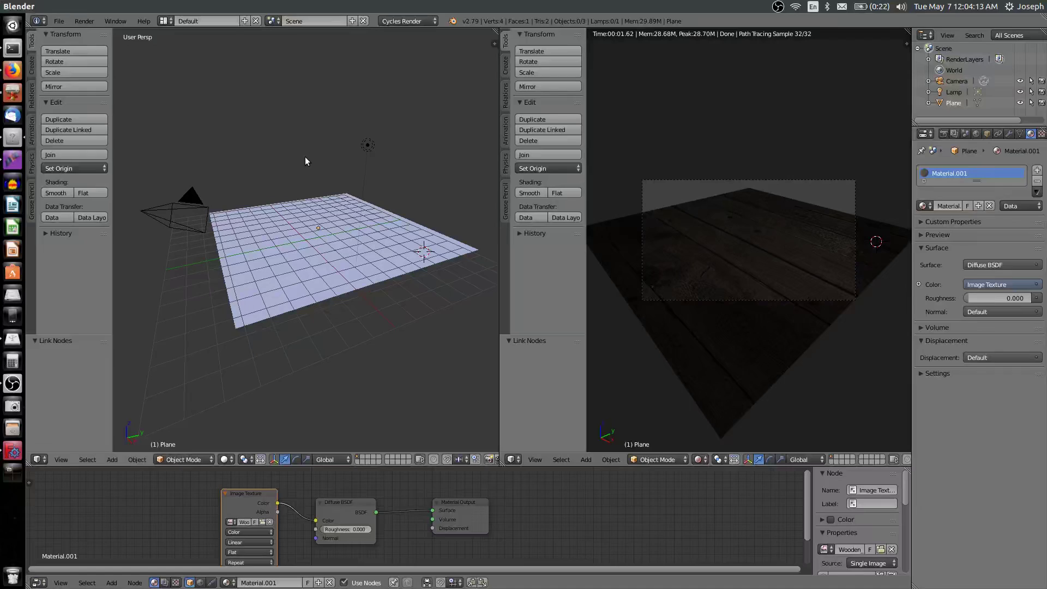
# Copy and paste the wood-textured plane and rotate the copy 90° about the X axis to form an upright wall.
pyautogui.rightClick(281, 214)
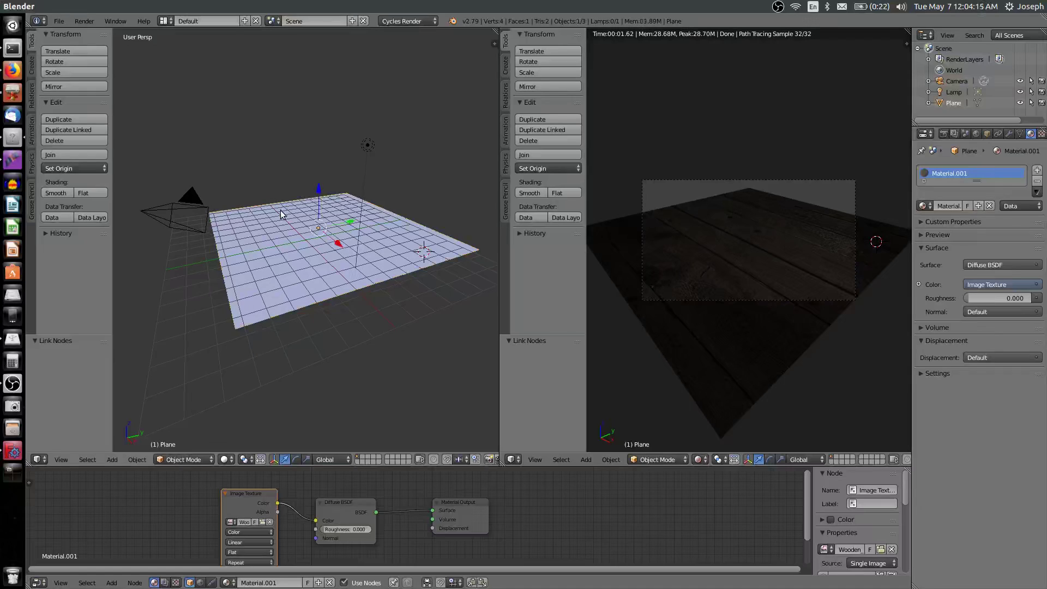
pyautogui.hotkey('ctrl', 'c')
pyautogui.hotkey('ctrl', 'v')
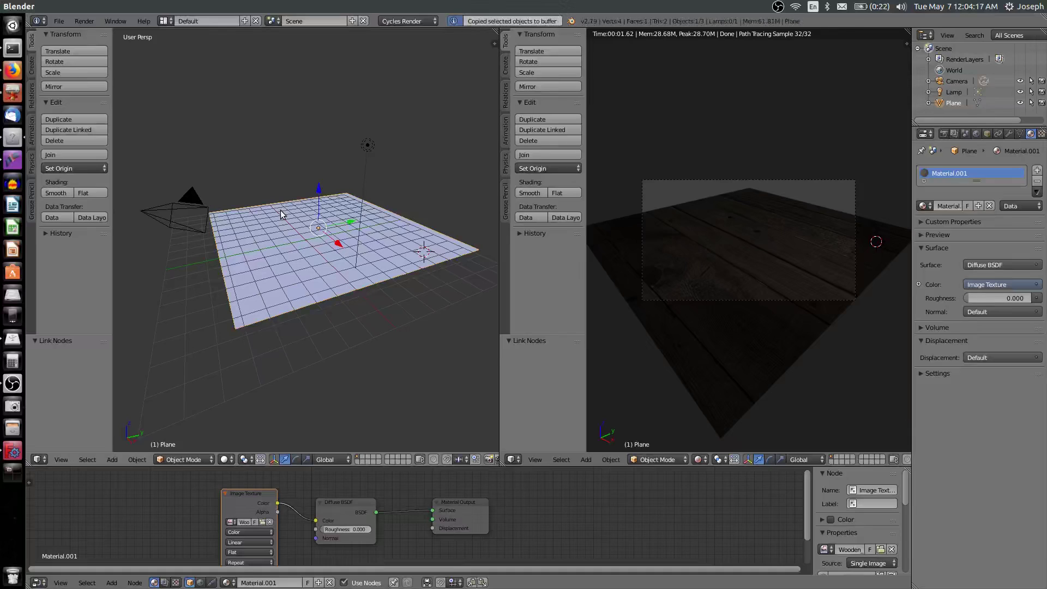
pyautogui.write('r90x')
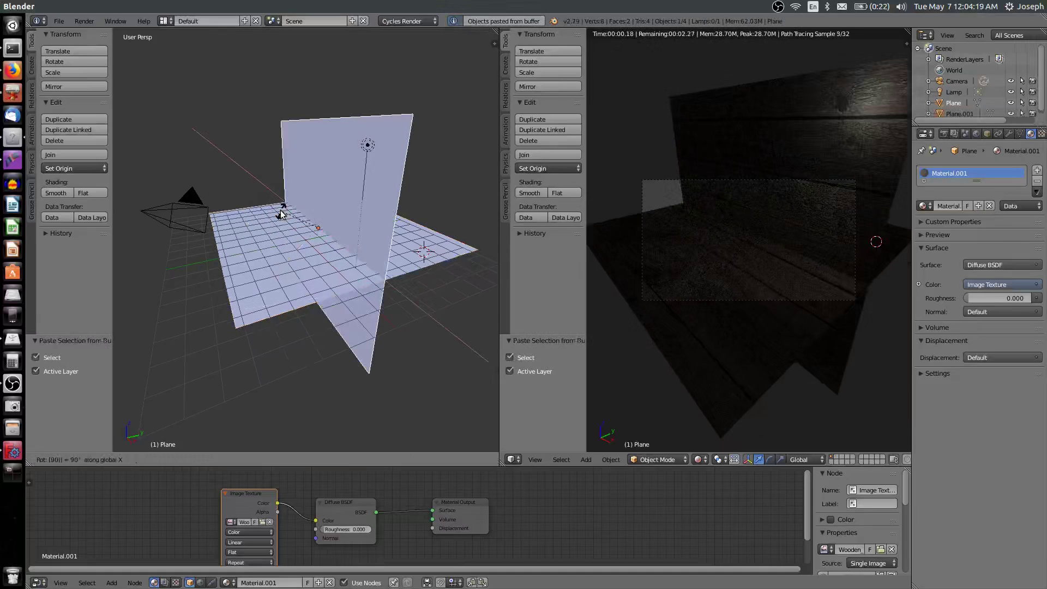
pyautogui.press('Return')
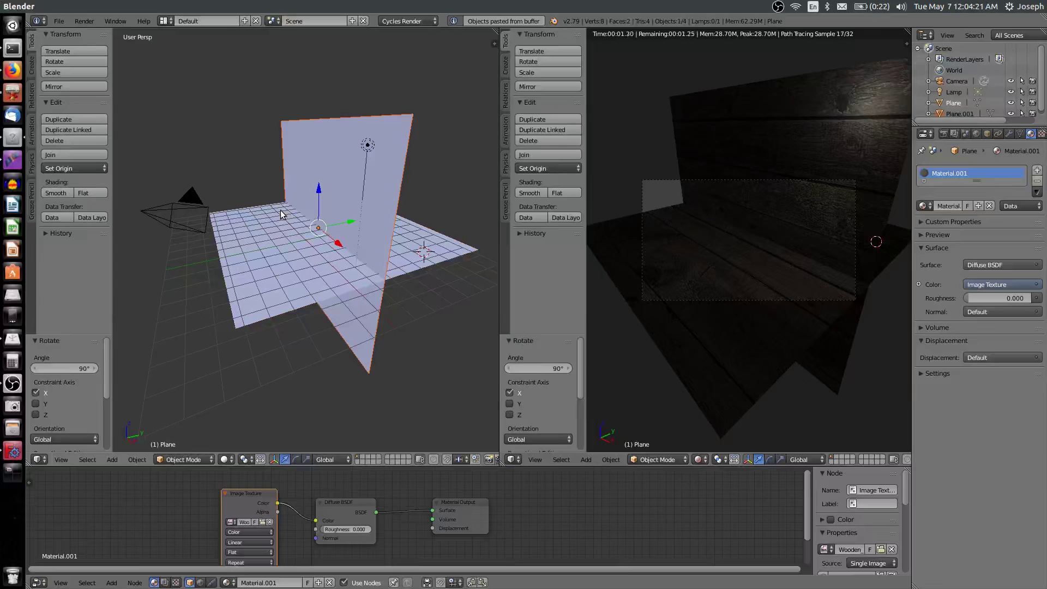
# Paste another upright plane and rotate it 90° about the Z axis to form the second wall.
pyautogui.hotkey('ctrl', 'v')
pyautogui.write('r')
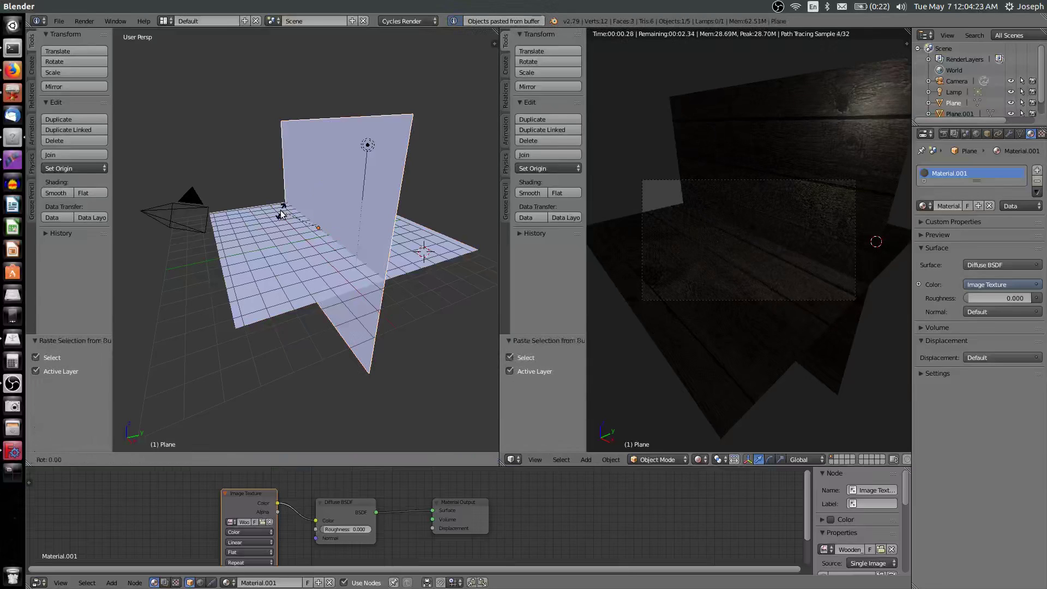
pyautogui.write('90z')
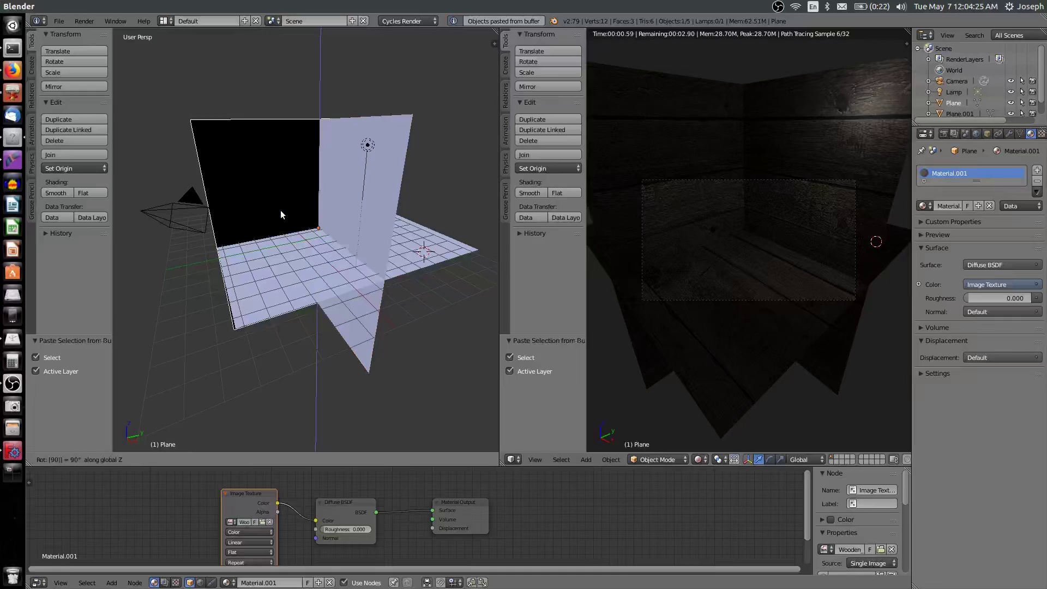
pyautogui.press('Return')
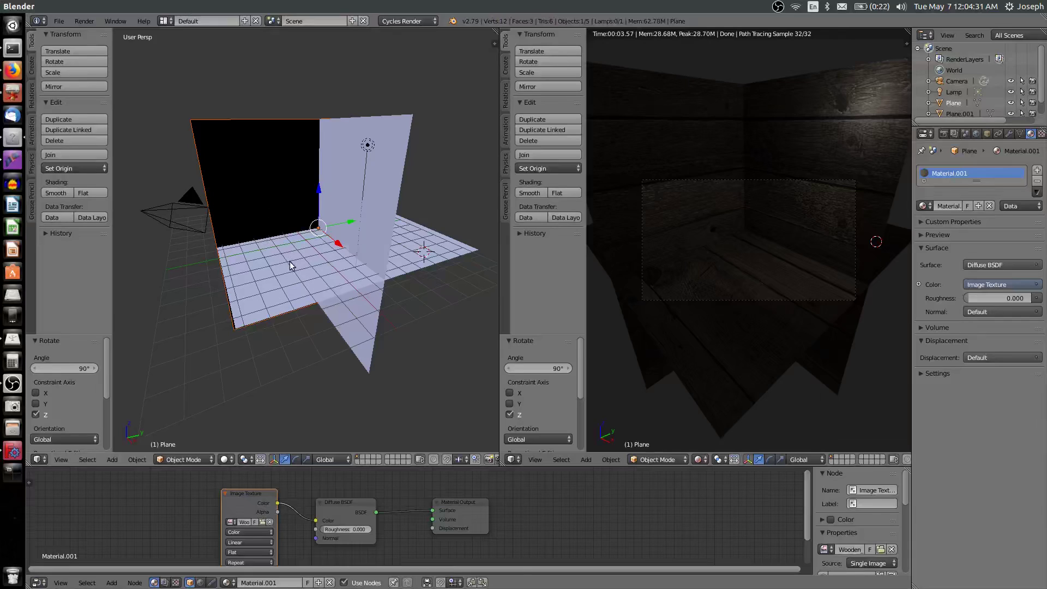
pyautogui.hotkey('ctrl', 'z')
pyautogui.hotkey('ctrl', 'z')
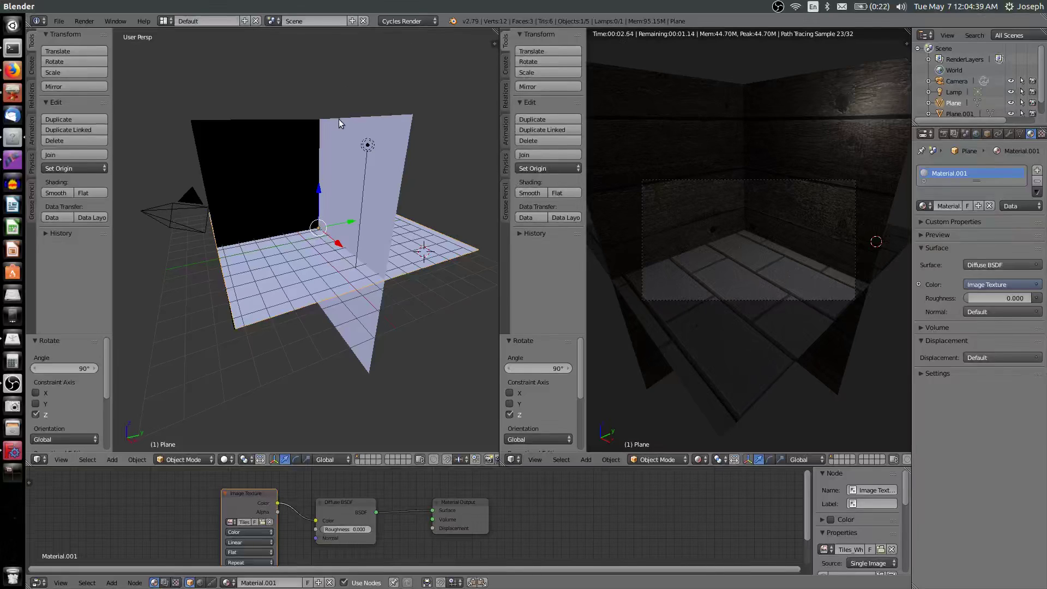
# Select the lamp and set its size to 3.
pyautogui.rightClick(367, 146)
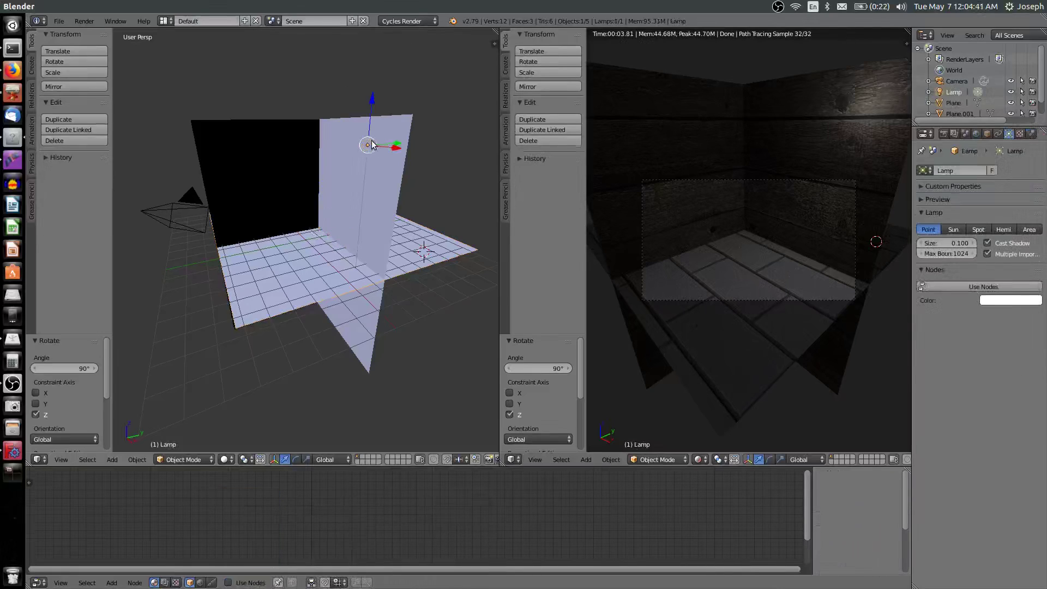
pyautogui.click(968, 245)
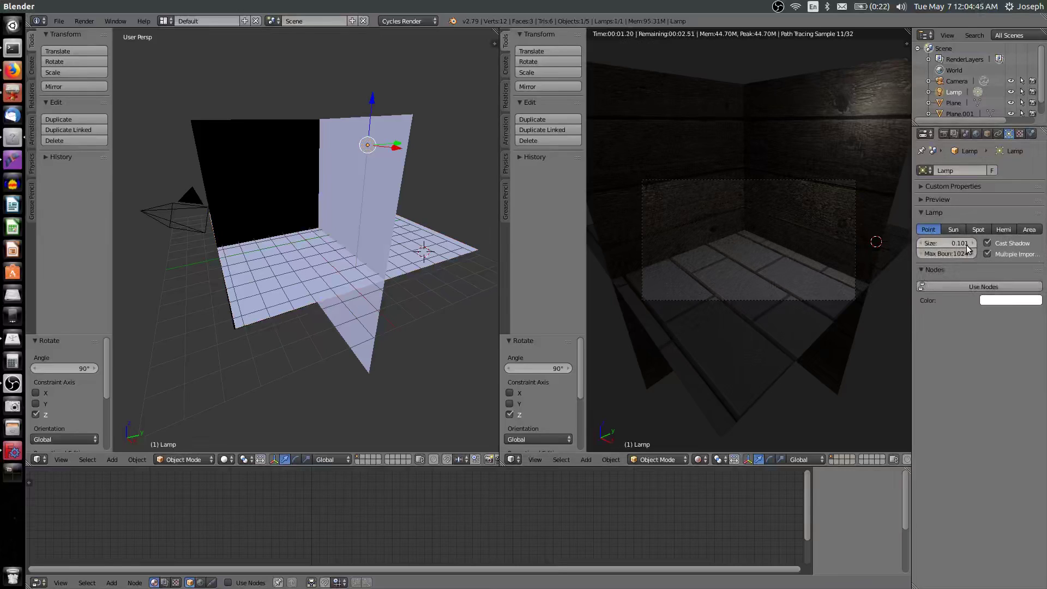
pyautogui.click(962, 243)
pyautogui.write('3')
pyautogui.press('Return')
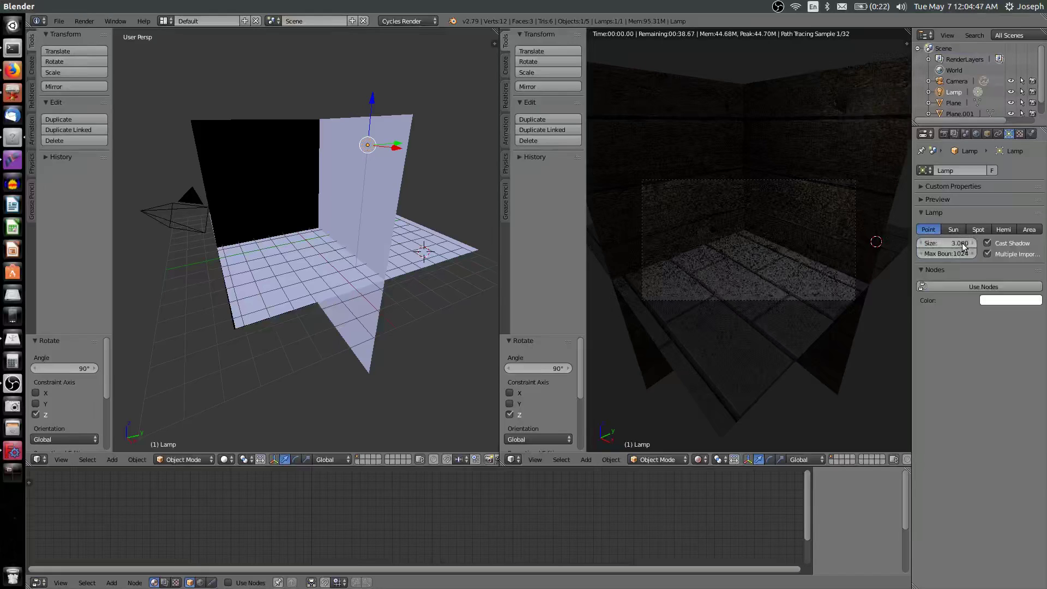
# Enable nodes for the lamp and set its emission strength to 500.
pyautogui.click(967, 284)
pyautogui.click(987, 321)
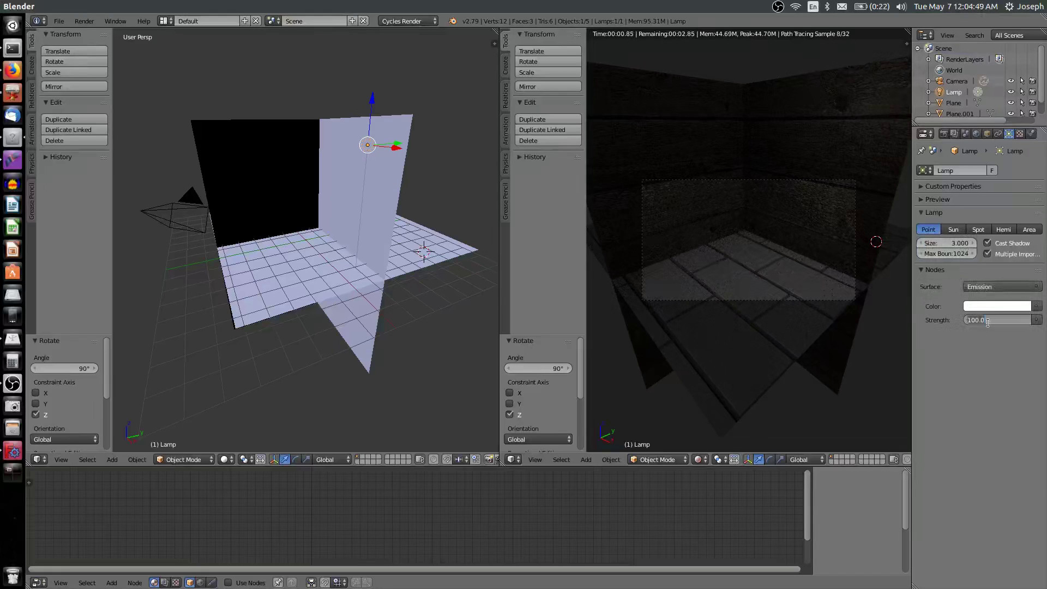
pyautogui.write('500')
pyautogui.press('Return')
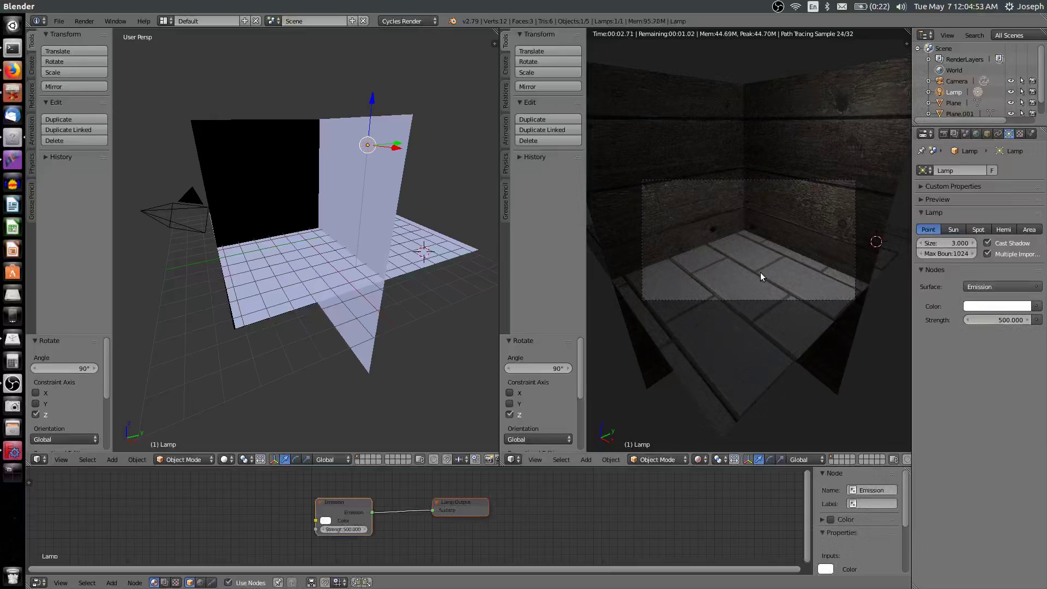
# Try importing the STL FreeCAD Text model, raise it about 2.58 units along the Z axis, and delete it.
pyautogui.click(61, 21)
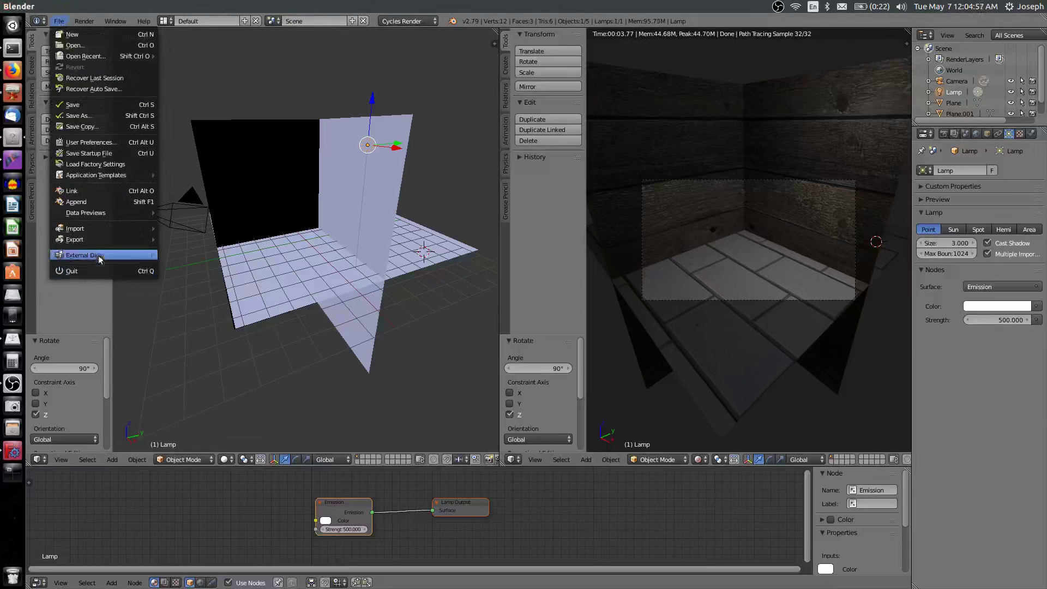
pyautogui.moveTo(93, 227)
pyautogui.click(212, 241)
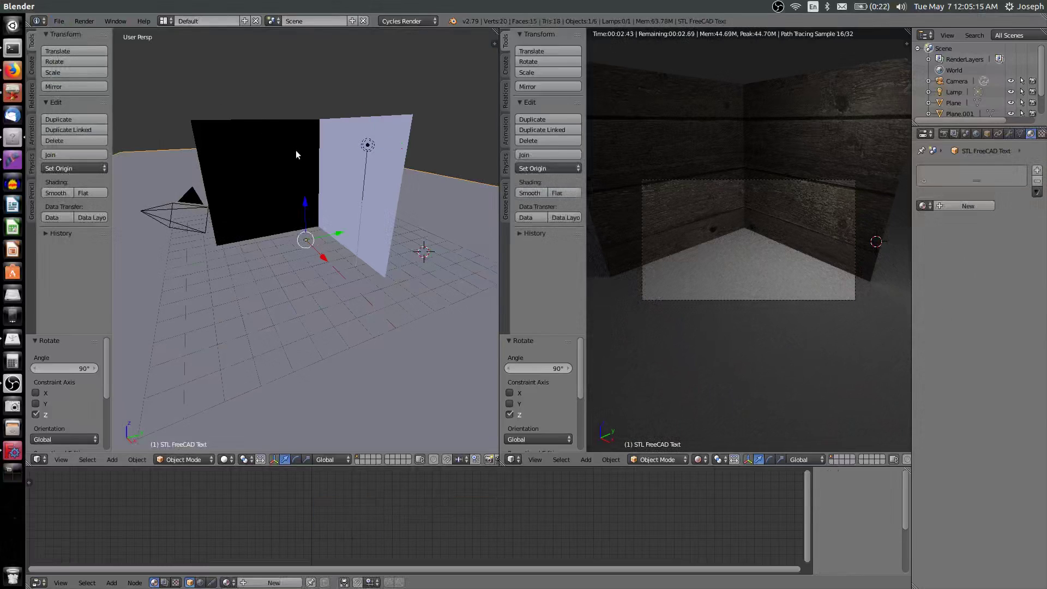
pyautogui.press('g')
pyautogui.press('z')
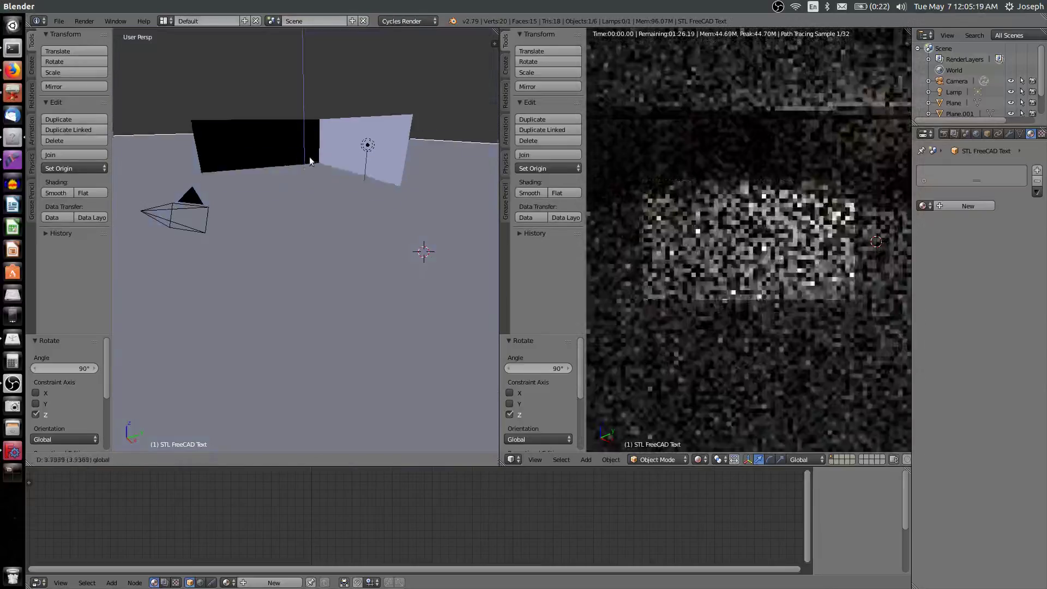
pyautogui.click(308, 166)
pyautogui.press('x')
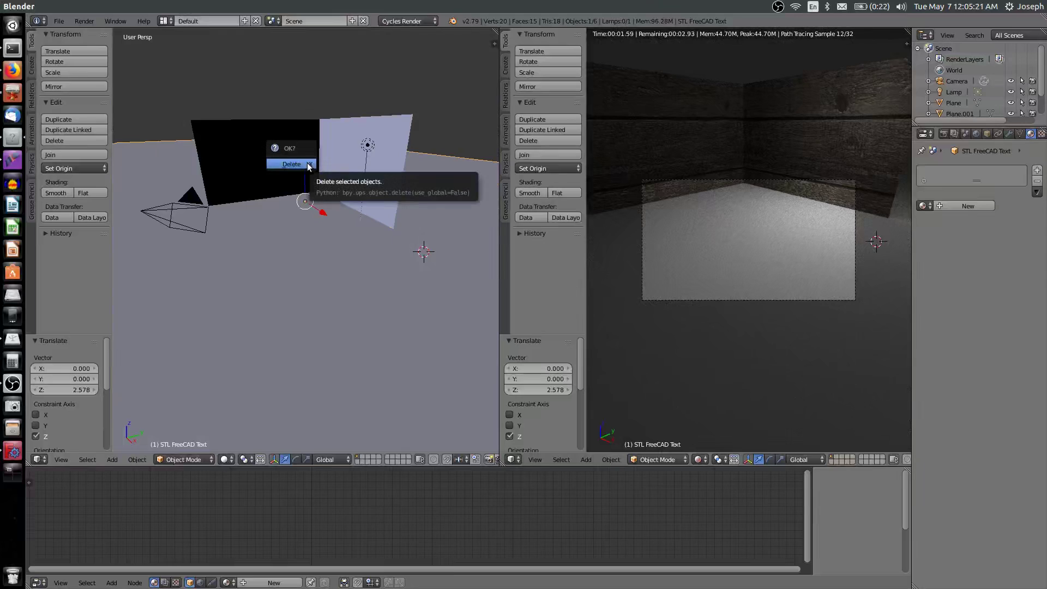
pyautogui.click(308, 164)
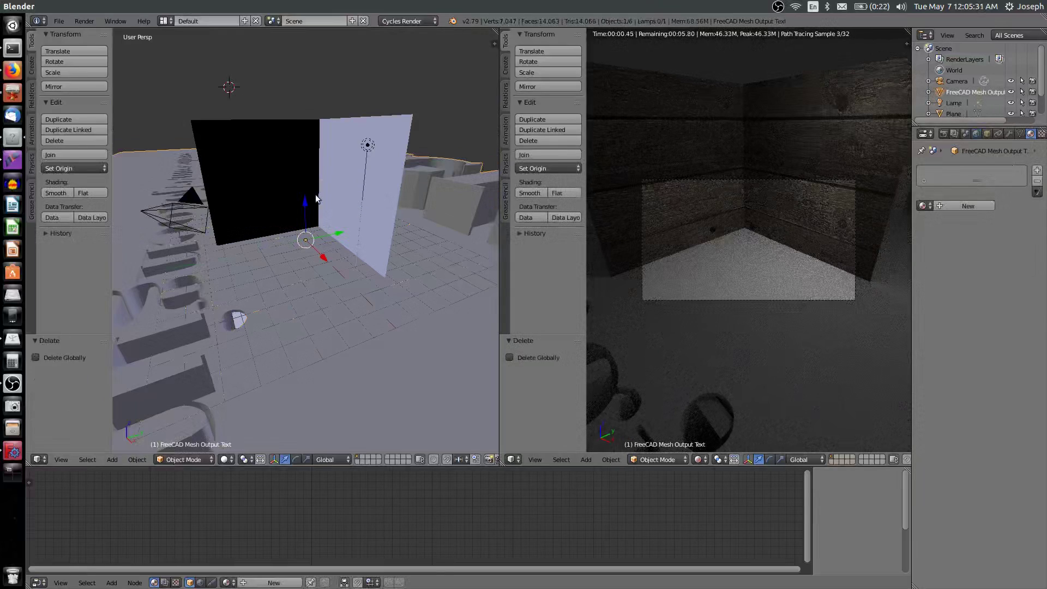
# Scale the FreeCAD text plate down to about 0.133 of its size on all axes.
pyautogui.press('g')
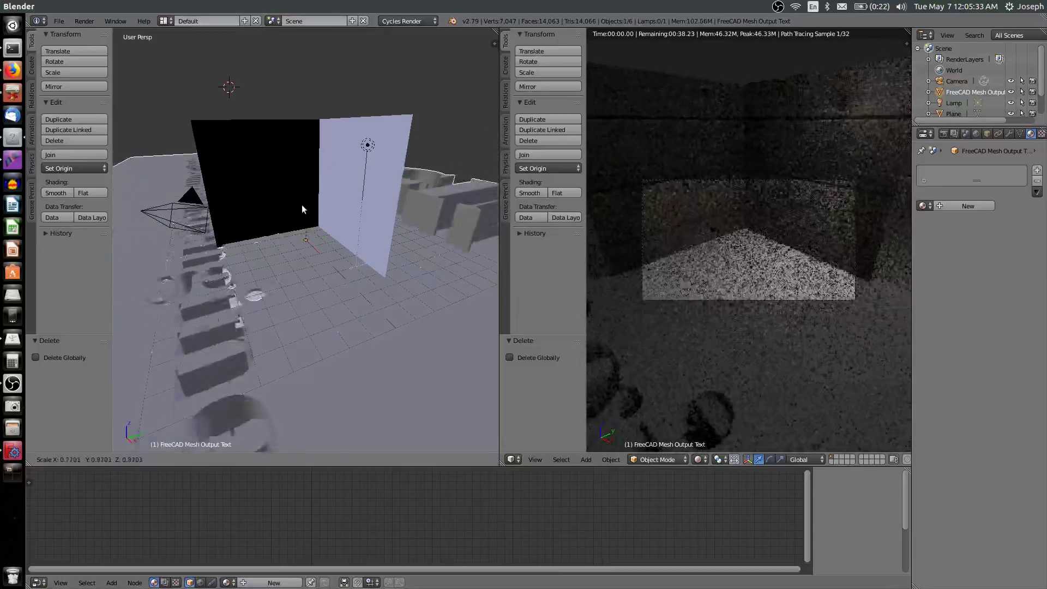
pyautogui.click(385, 196)
pyautogui.press('s')
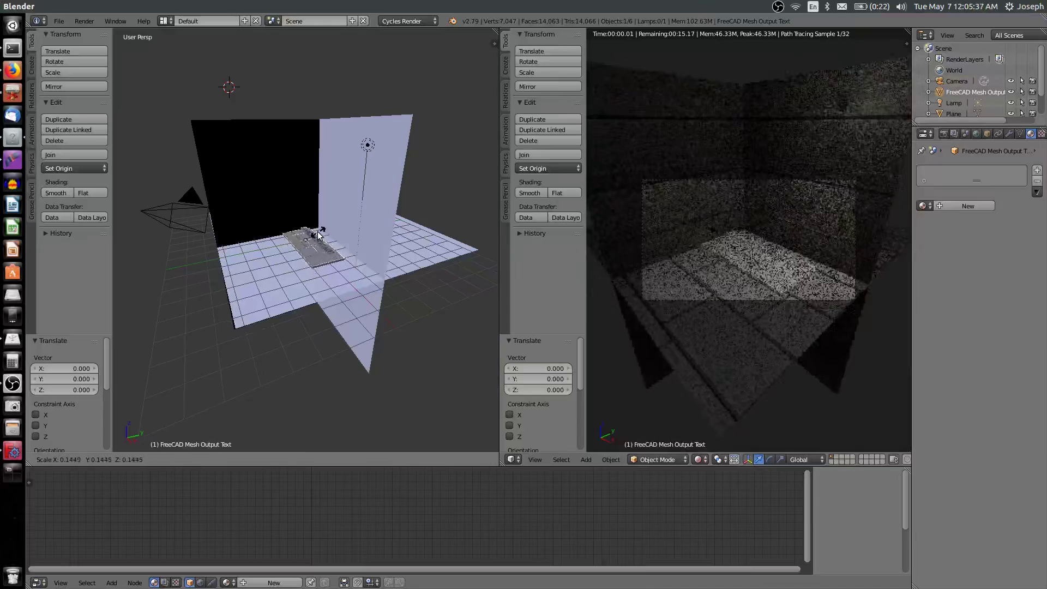
pyautogui.click(318, 236)
# Rotate the text plate 70° about the X axis and 45° about the Z axis so it stands facing the camera.
pyautogui.press('r')
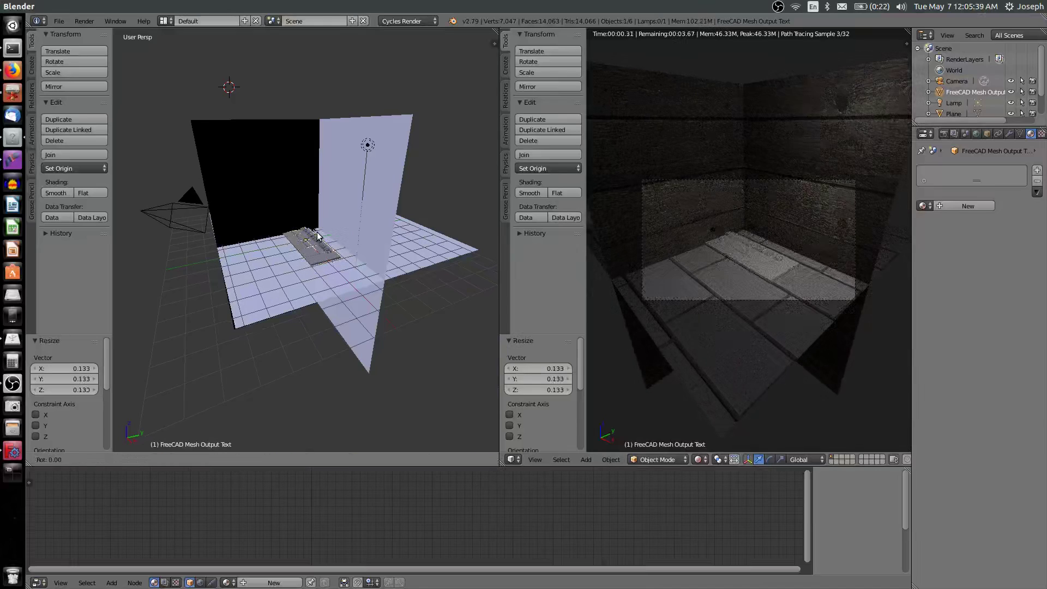
pyautogui.write('x70')
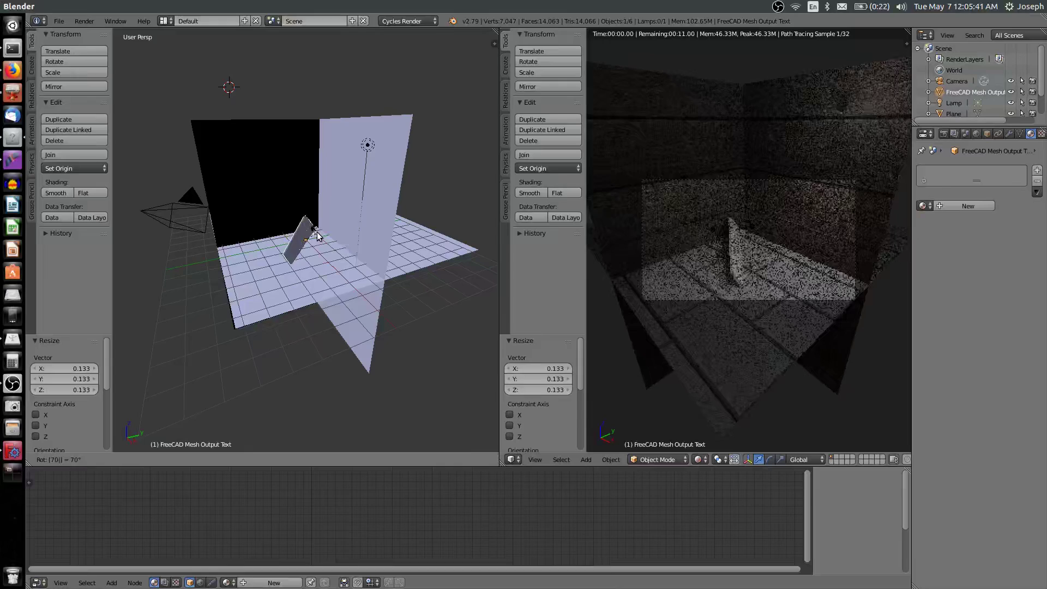
pyautogui.press('Return')
pyautogui.write('r')
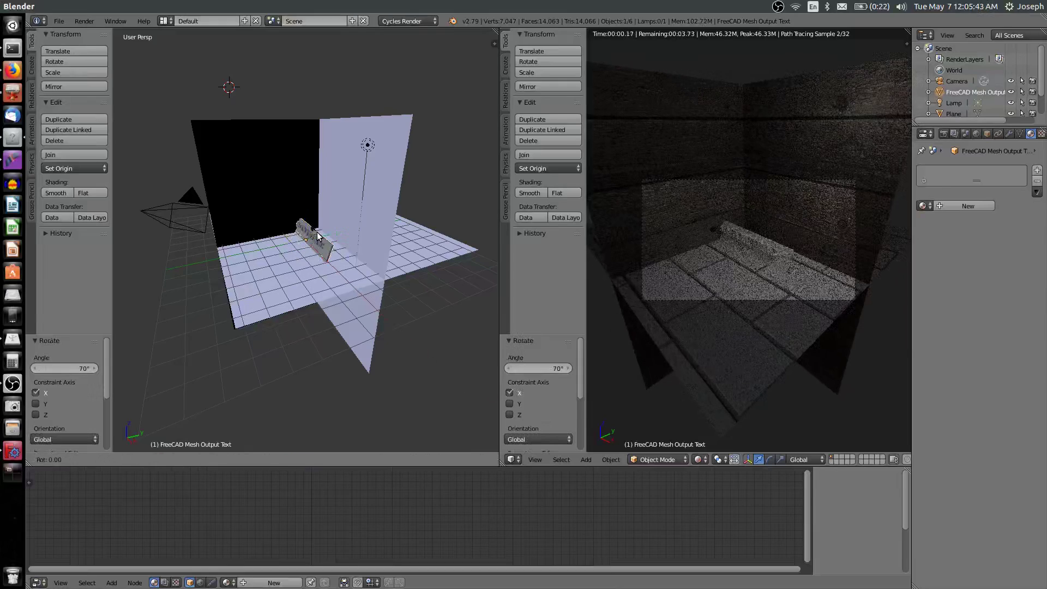
pyautogui.write('45z')
pyautogui.press('Return')
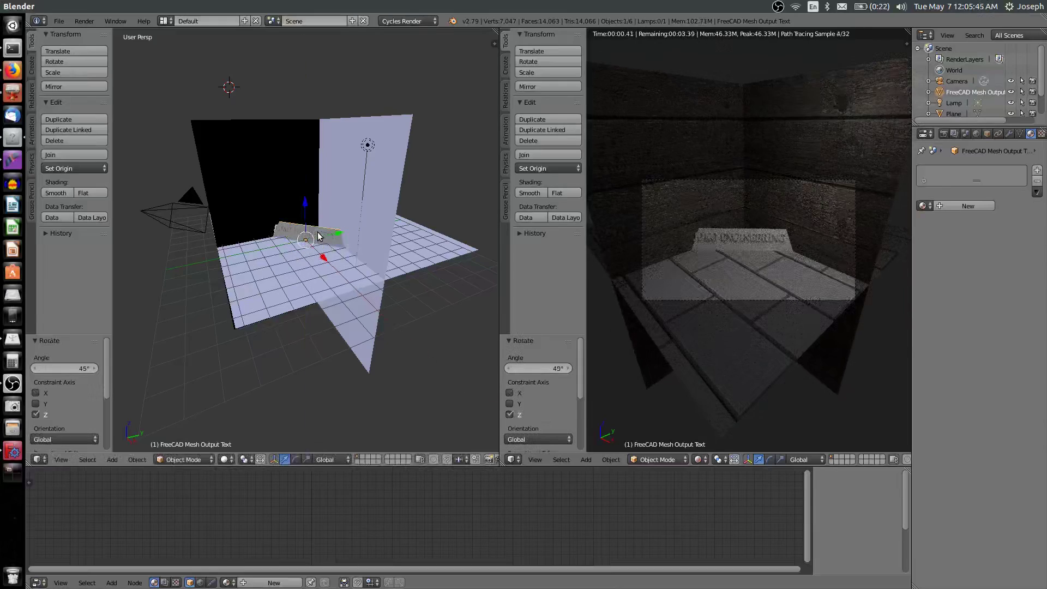
# Reposition the text plate on the floor by moving it about 0.84 along Z, -0.56 along Y and 0.74 along X.
pyautogui.press('g')
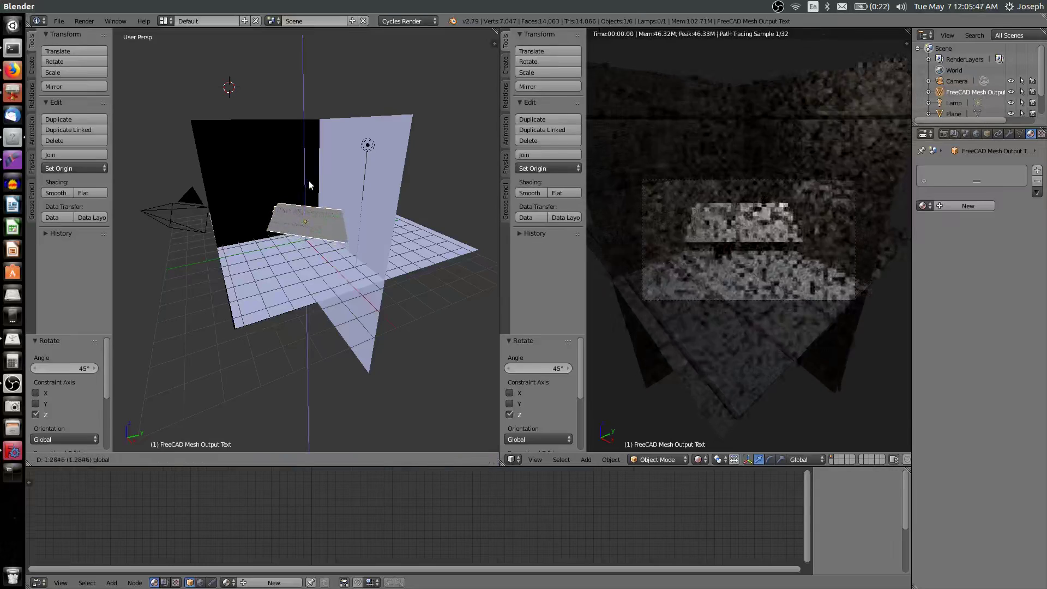
pyautogui.press('z')
pyautogui.press('Return')
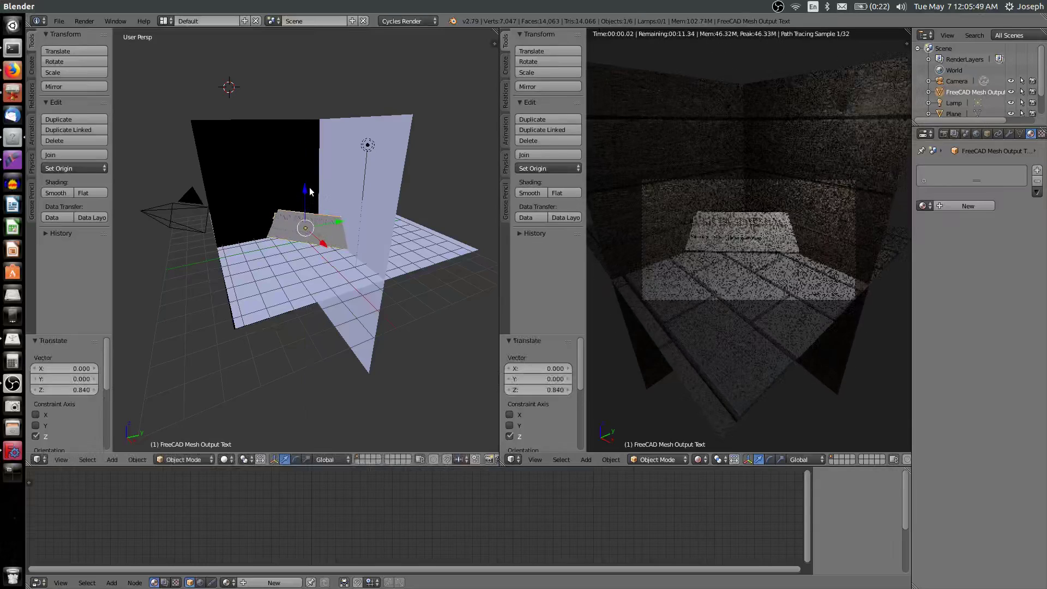
pyautogui.press('g')
pyautogui.press('y')
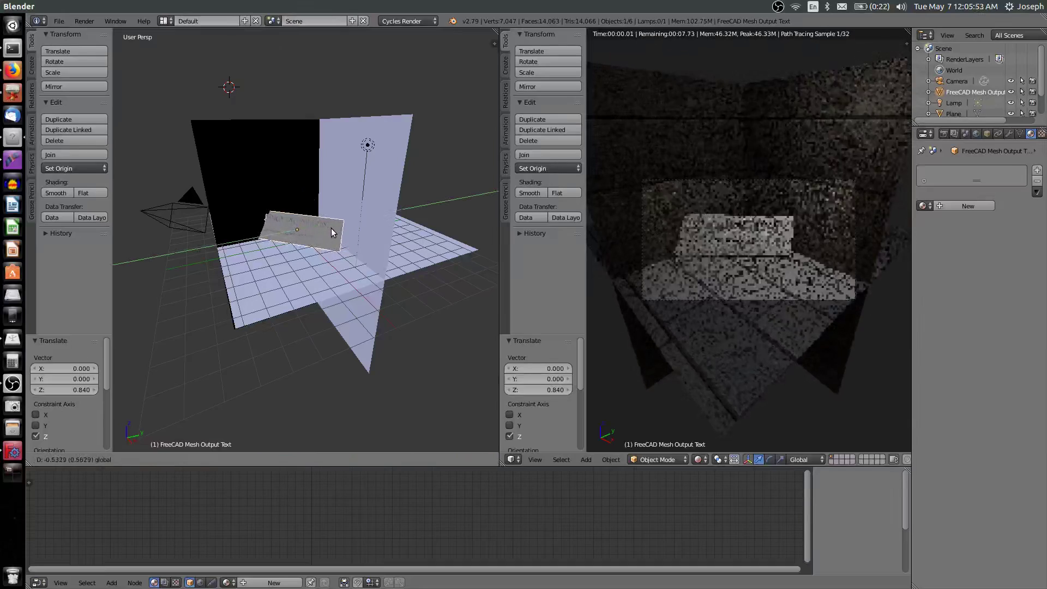
pyautogui.press('Return')
pyautogui.press('g')
pyautogui.press('x')
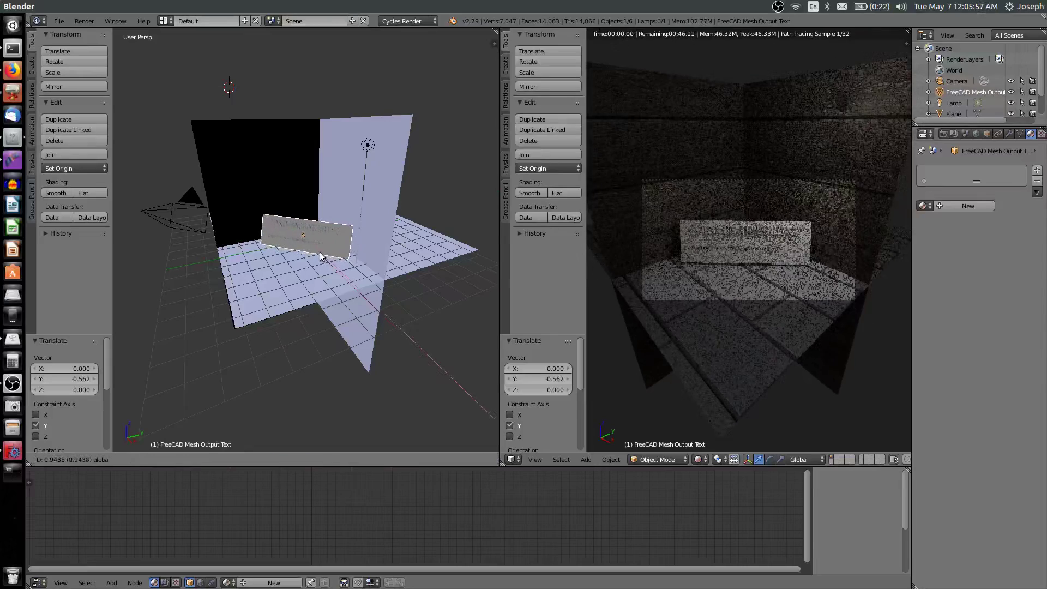
pyautogui.press('Return')
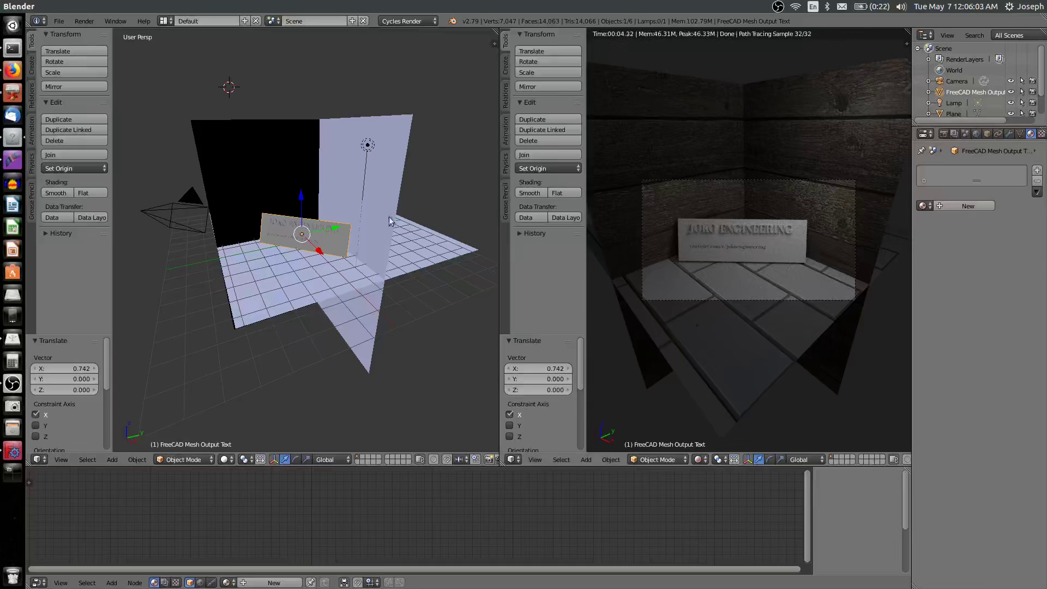
# Frame the plate more closely by moving the camera about -1.77 along X, 1.58 along Y and -1.28 along Z.
pyautogui.rightClick(140, 213)
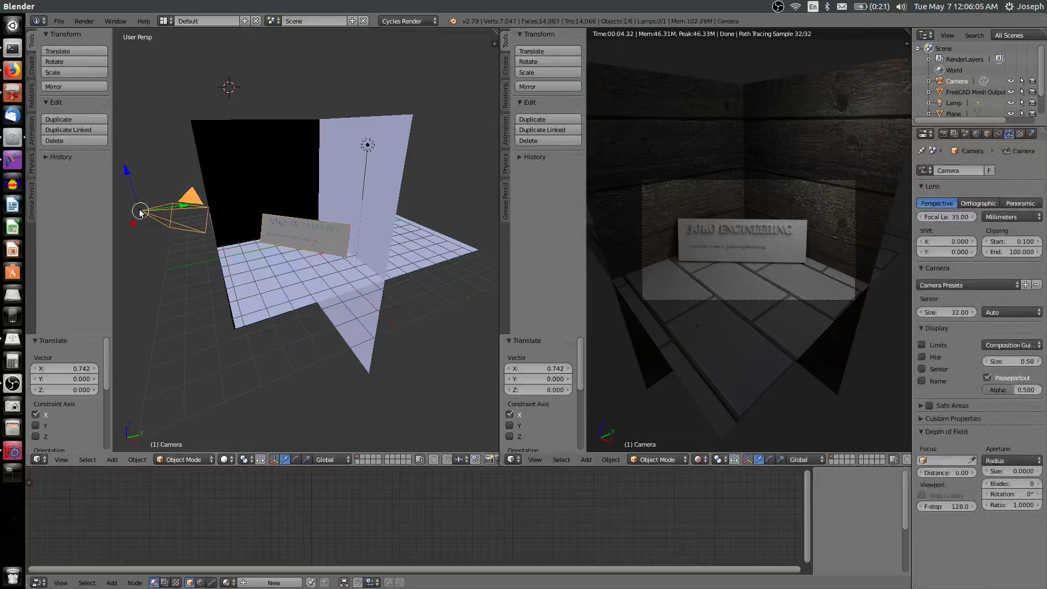
pyautogui.press('g')
pyautogui.press('x')
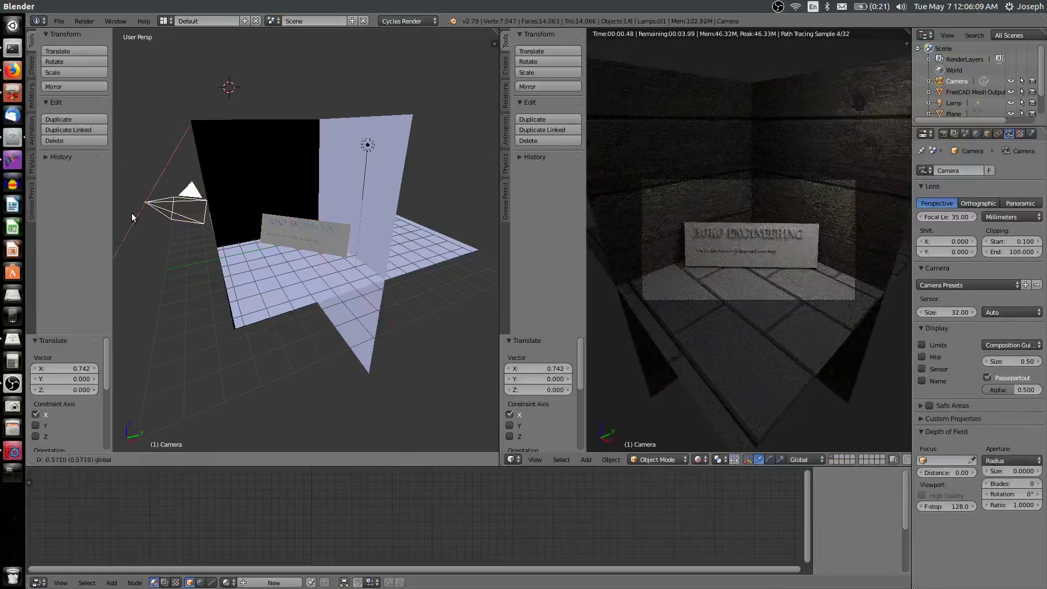
pyautogui.click(132, 195)
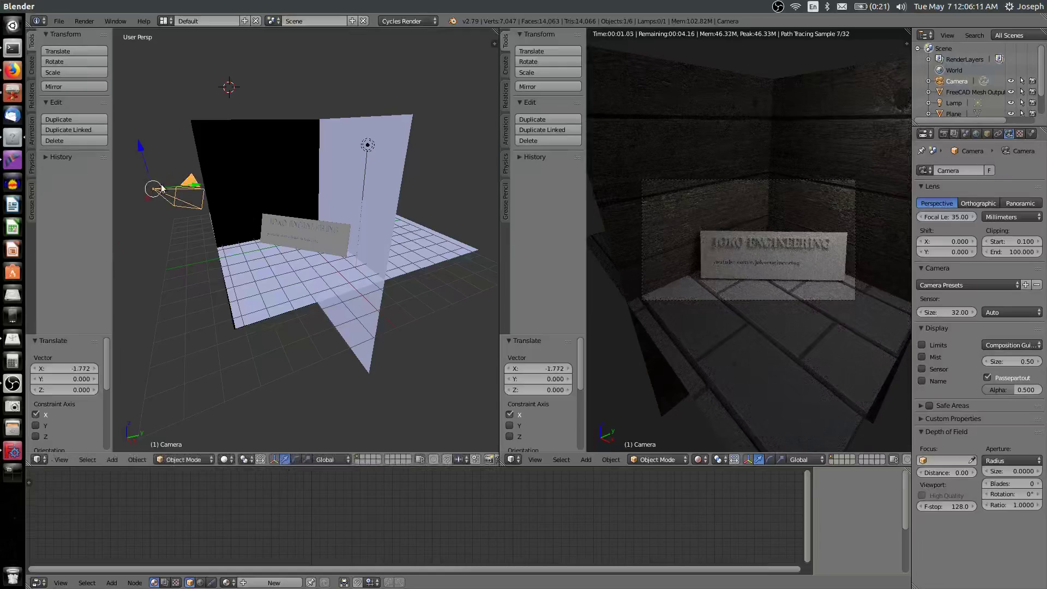
pyautogui.press('g')
pyautogui.press('y')
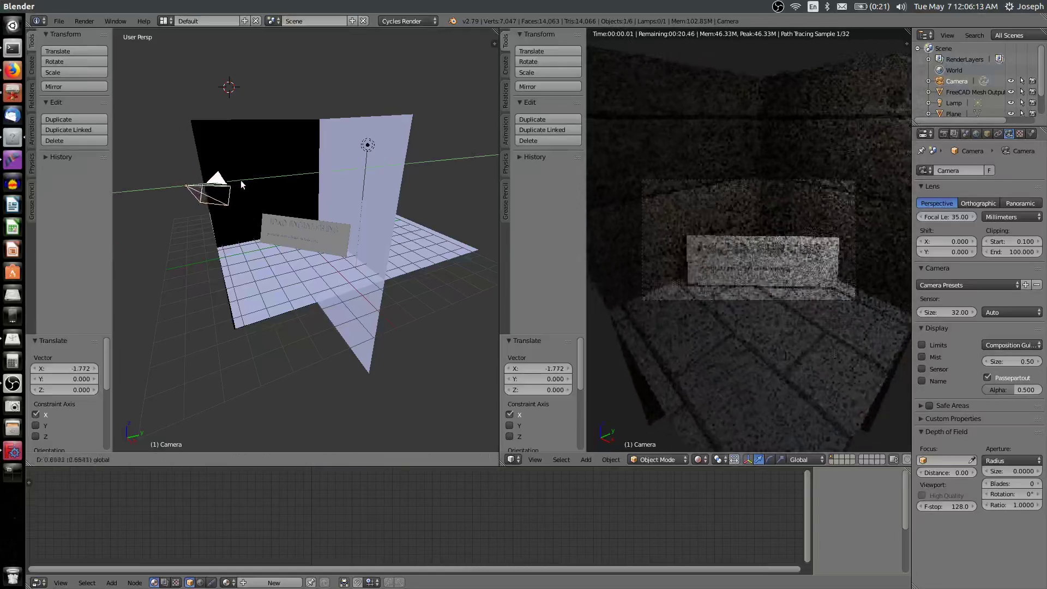
pyautogui.click(269, 180)
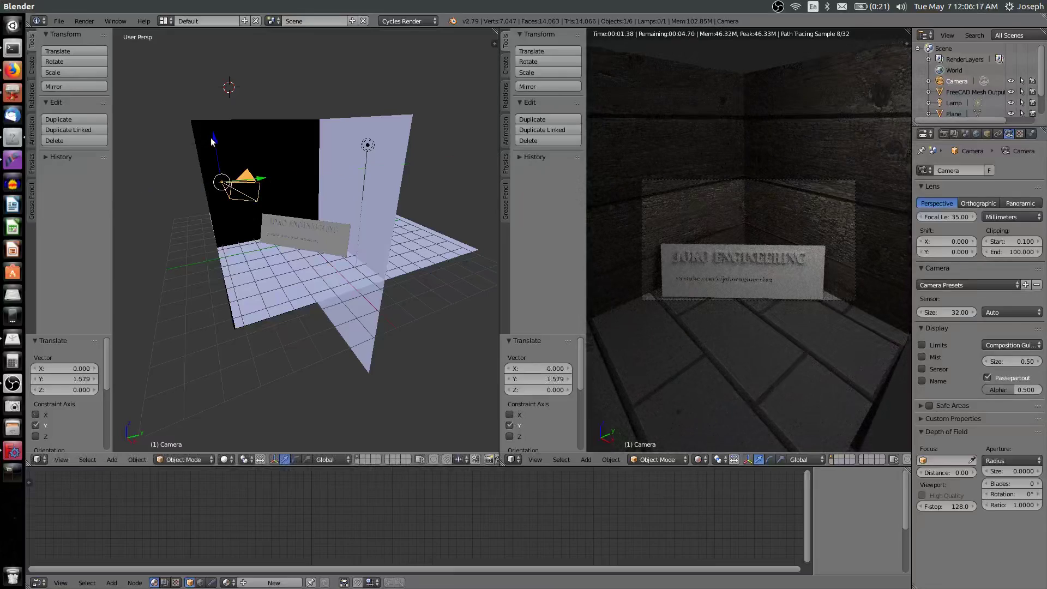
pyautogui.moveTo(215, 143); pyautogui.dragTo(224, 184)
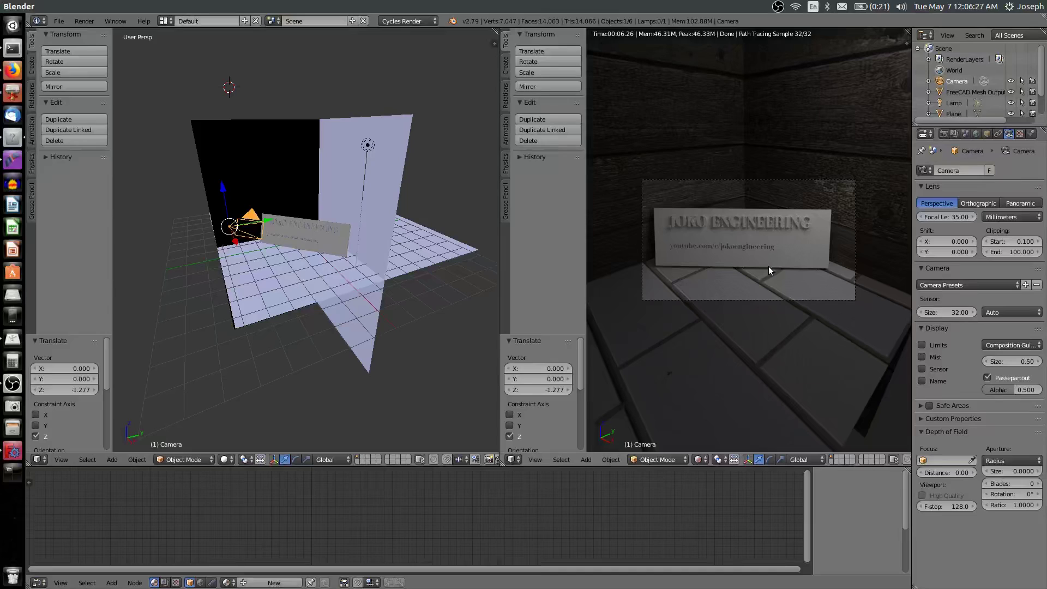
# Add a new material to the text plate and set its surface shader to Principled BSDF.
pyautogui.rightClick(771, 250)
pyautogui.click(1032, 134)
pyautogui.click(968, 206)
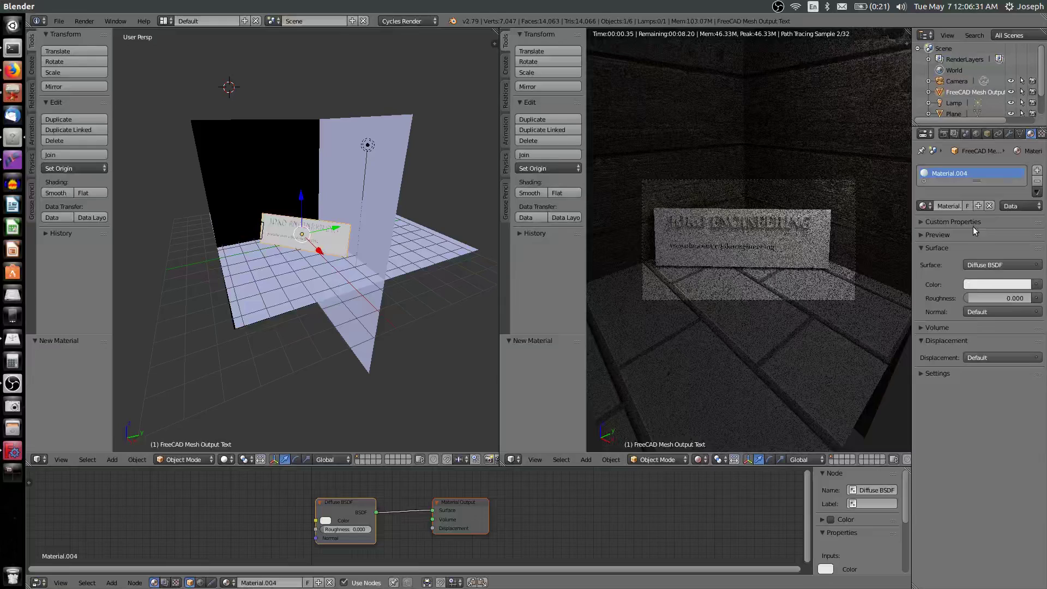
pyautogui.click(976, 263)
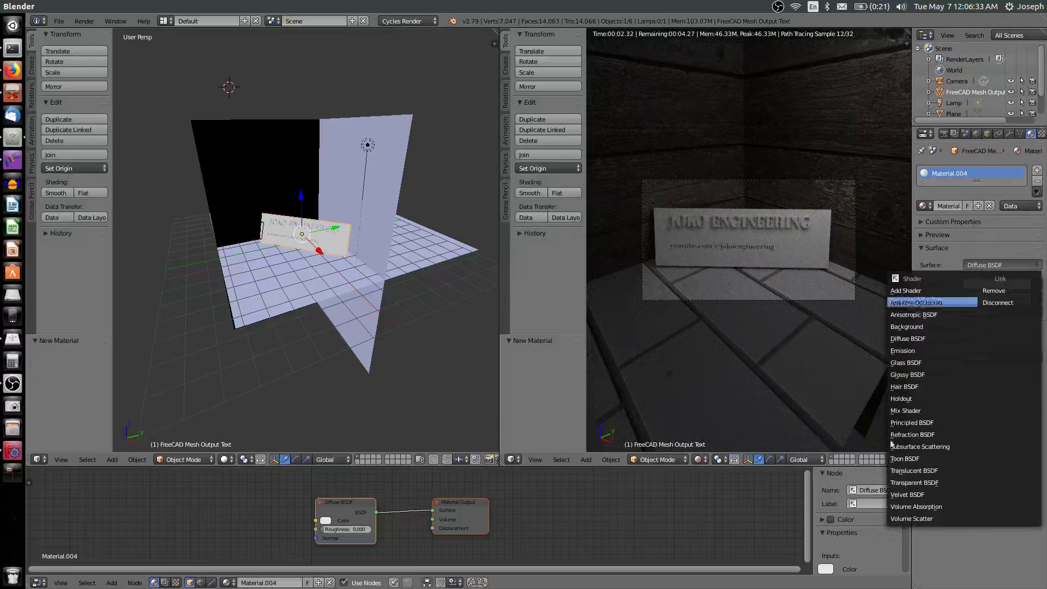
pyautogui.click(914, 422)
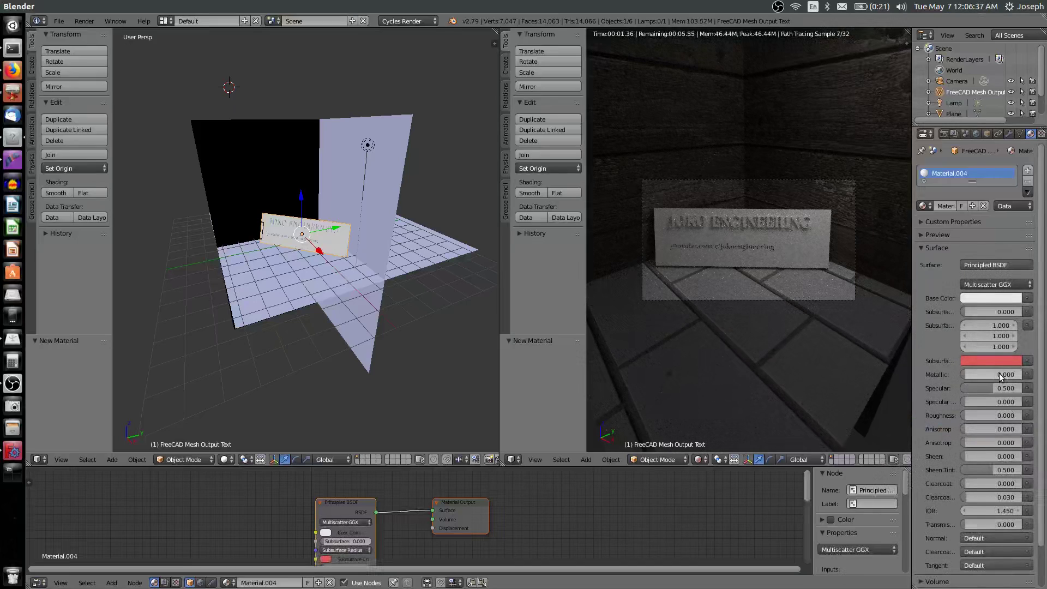
# Set the plate material's metallic to 1 and roughness to 0.5, and darken its base color to grey.
pyautogui.click(998, 375)
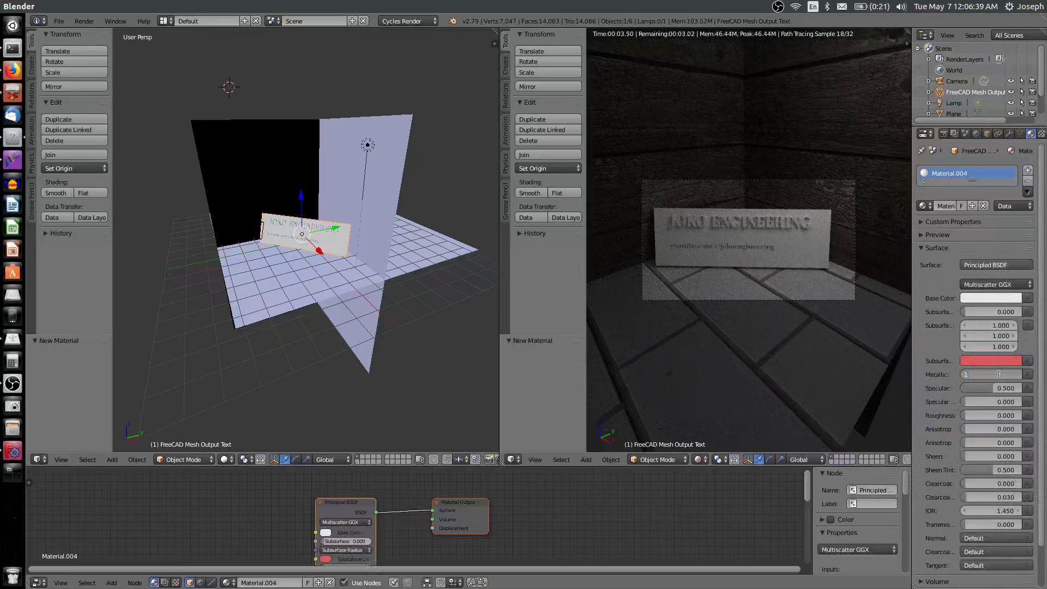
pyautogui.press('Tab')
pyautogui.press('Tab')
pyautogui.press('Tab')
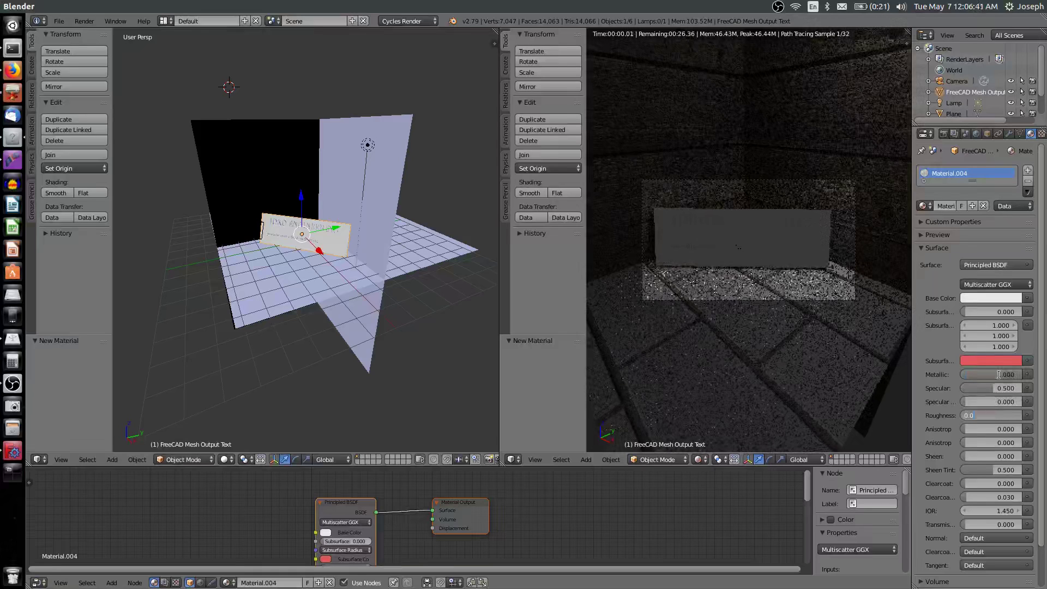
pyautogui.press('Return')
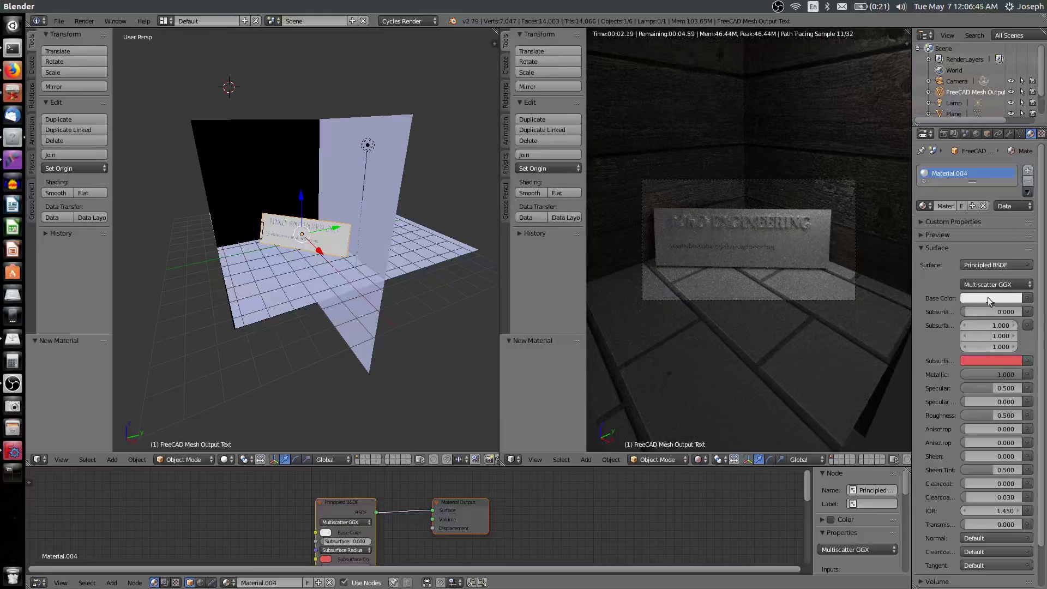
pyautogui.click(1008, 298)
pyautogui.click(1016, 184)
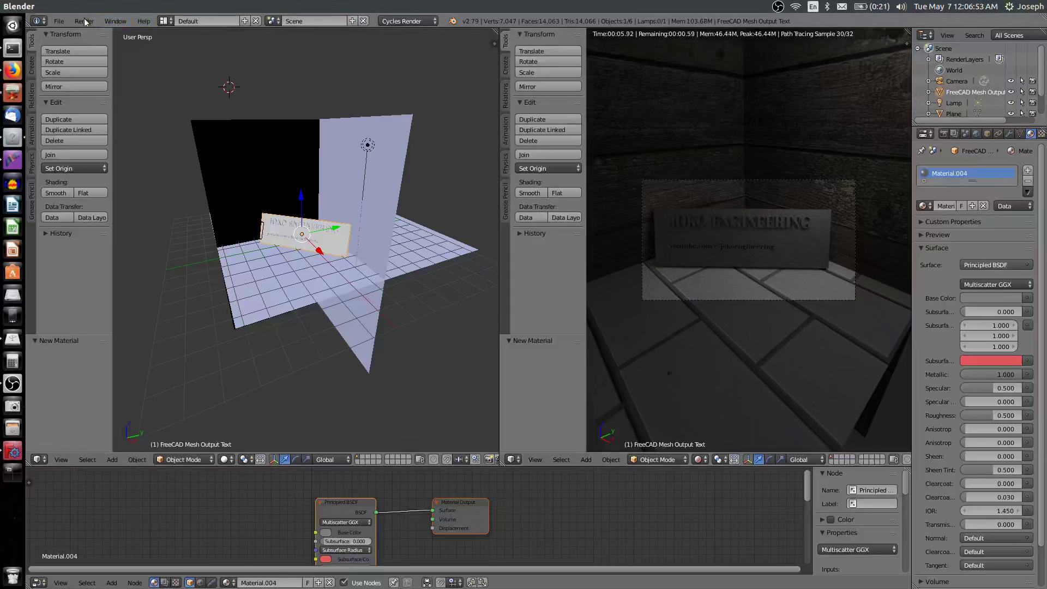
# Show the scene's render settings and render the camera view as a still image.
pyautogui.click(62, 22)
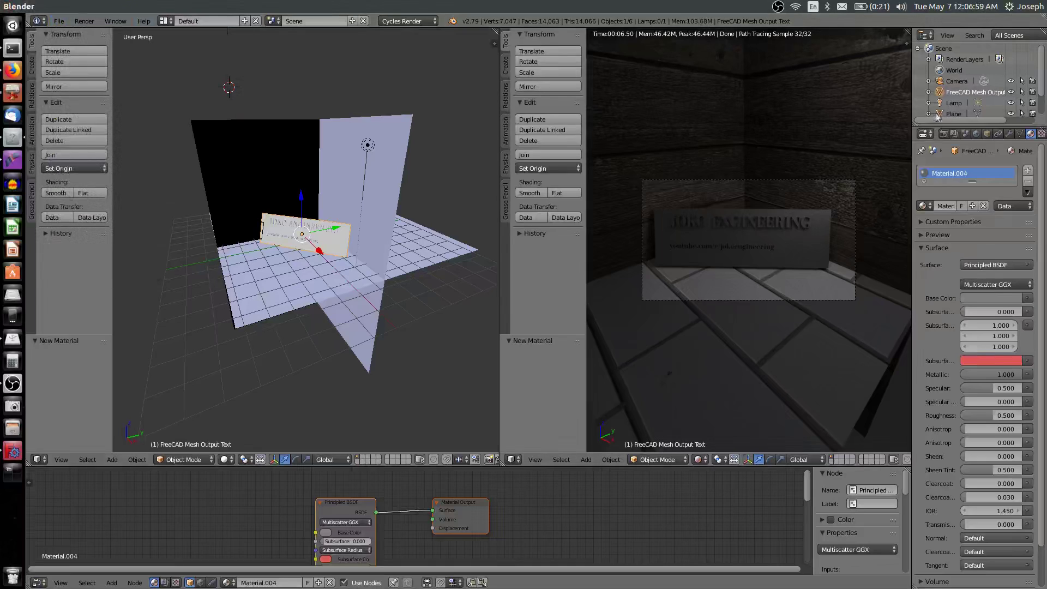
pyautogui.click(944, 134)
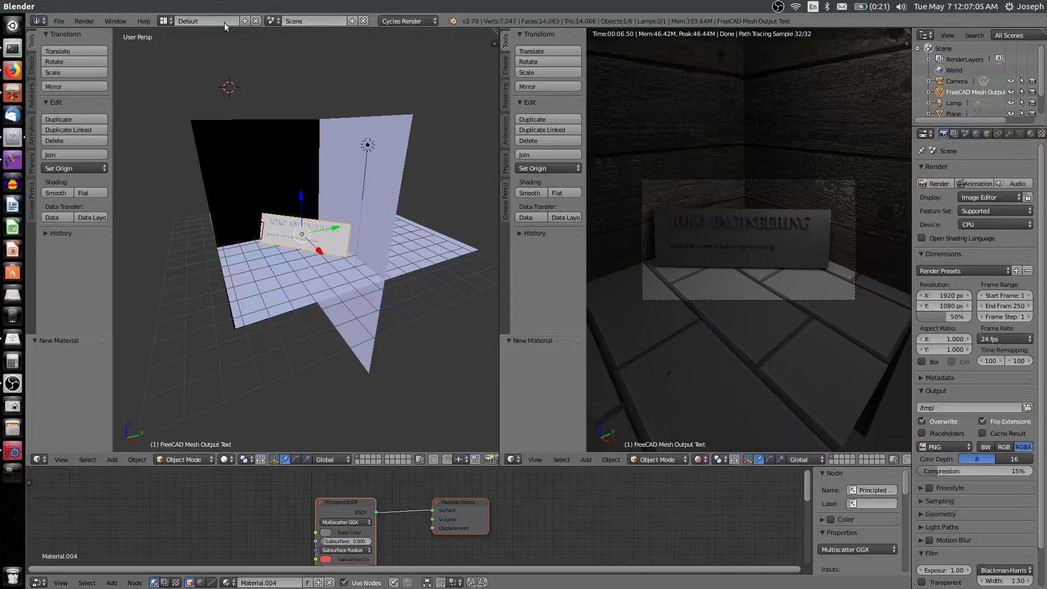
pyautogui.click(86, 22)
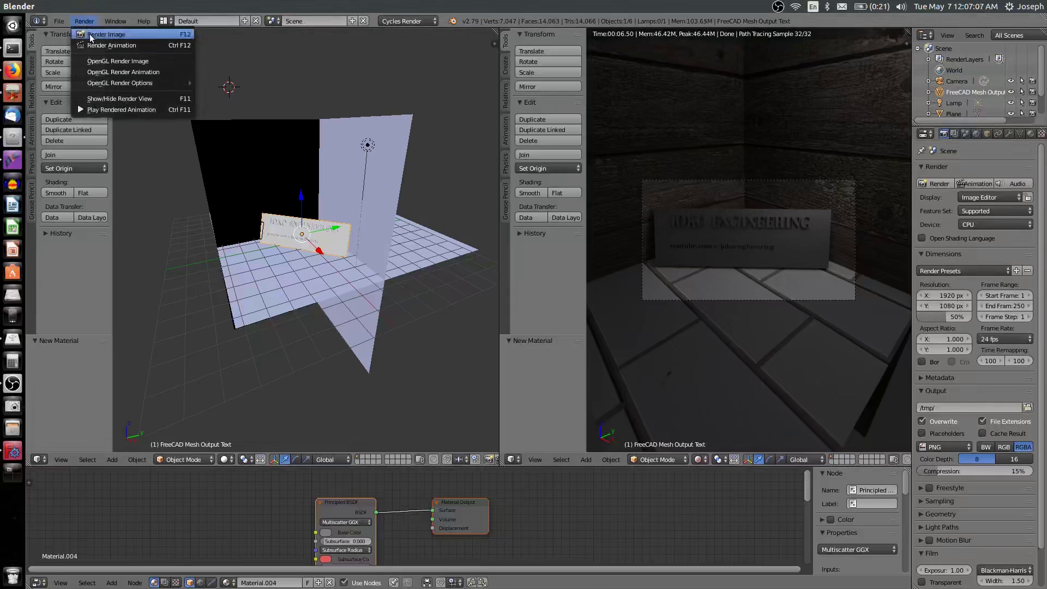
pyautogui.click(90, 36)
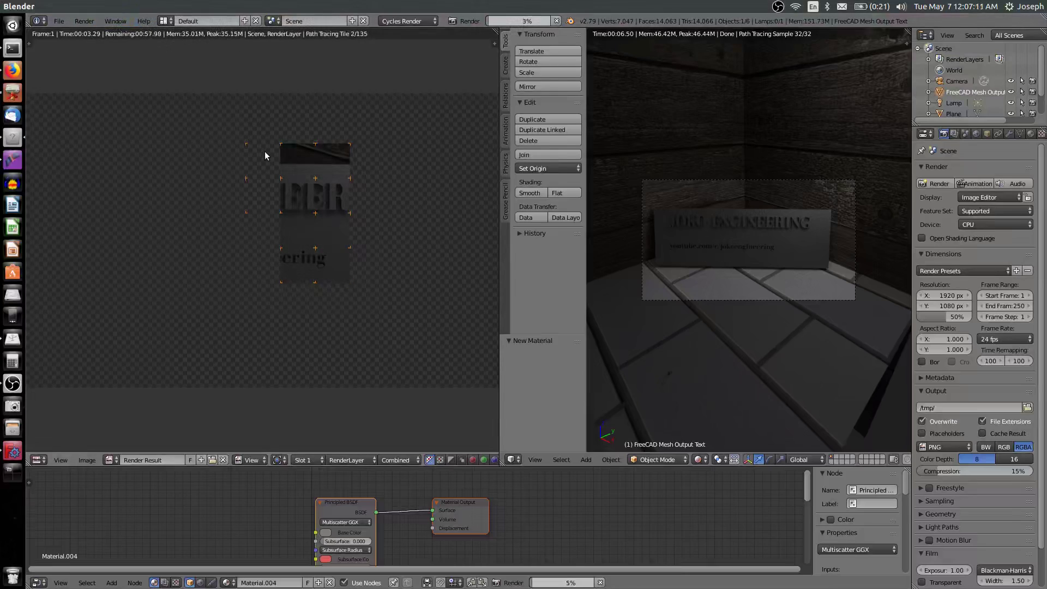
pyautogui.scroll(-1, 265, 152)
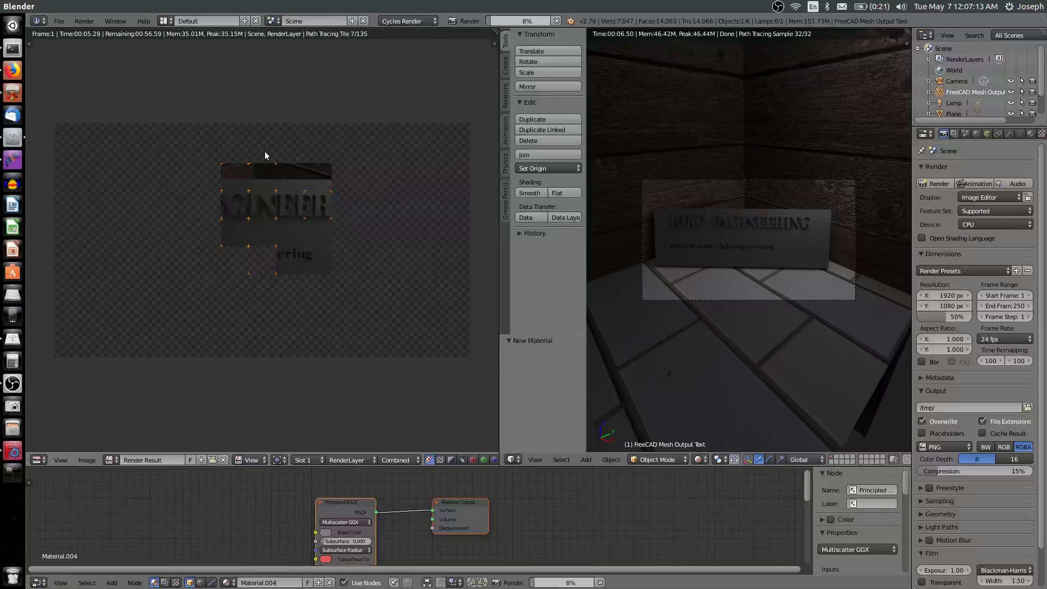